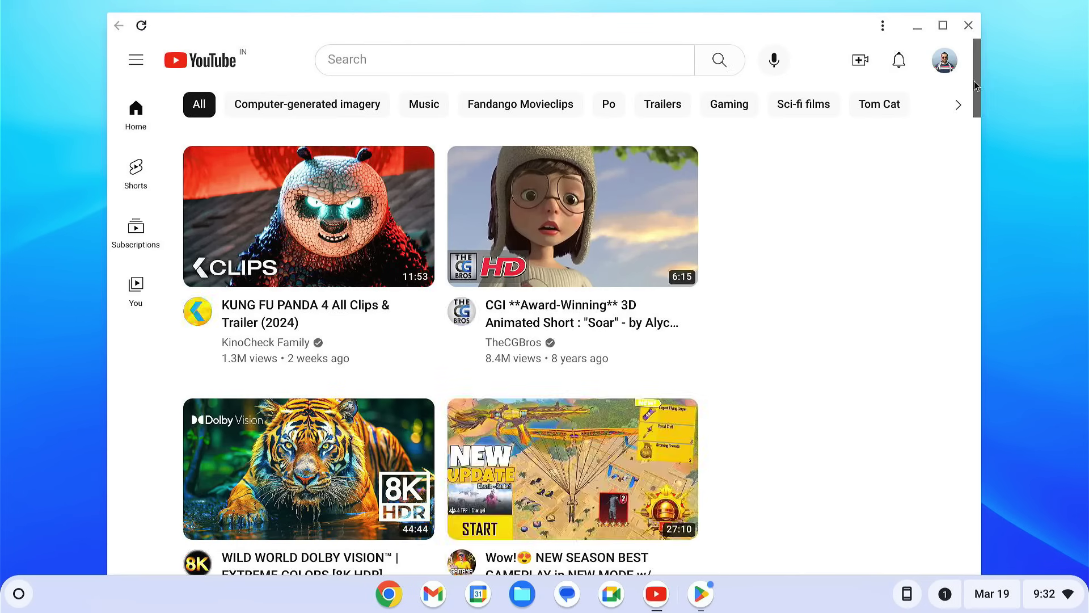
# Step: Close YouTube and view About ChromeOS in Settings, showing version 121.0.6167.212
pyautogui.moveTo(974, 81); pyautogui.dragTo(968, 405)
pyautogui.hotkey('ctrl', 'w')
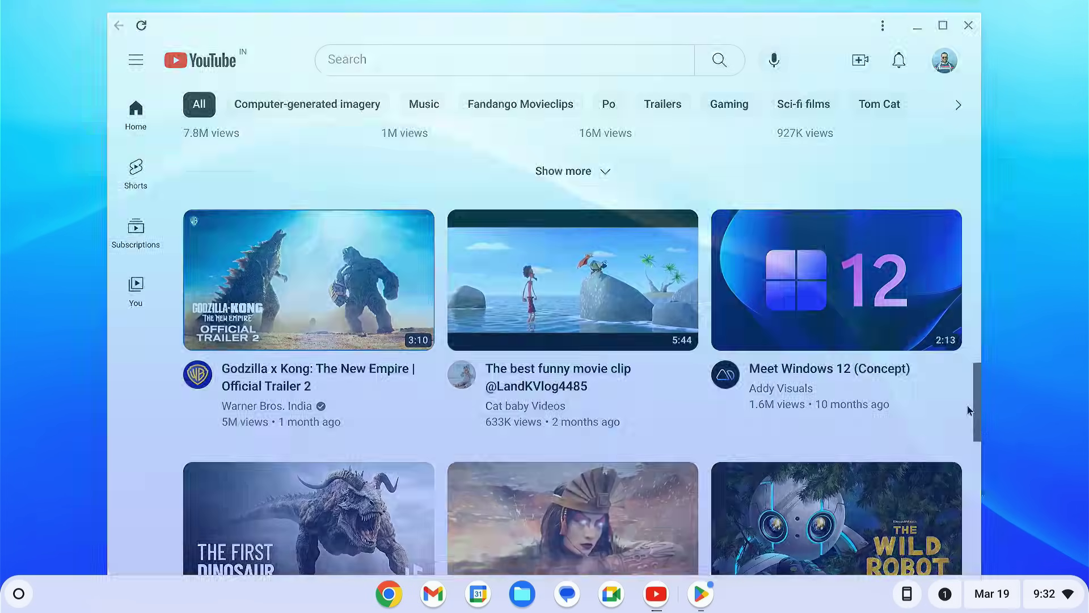
pyautogui.click(1042, 596)
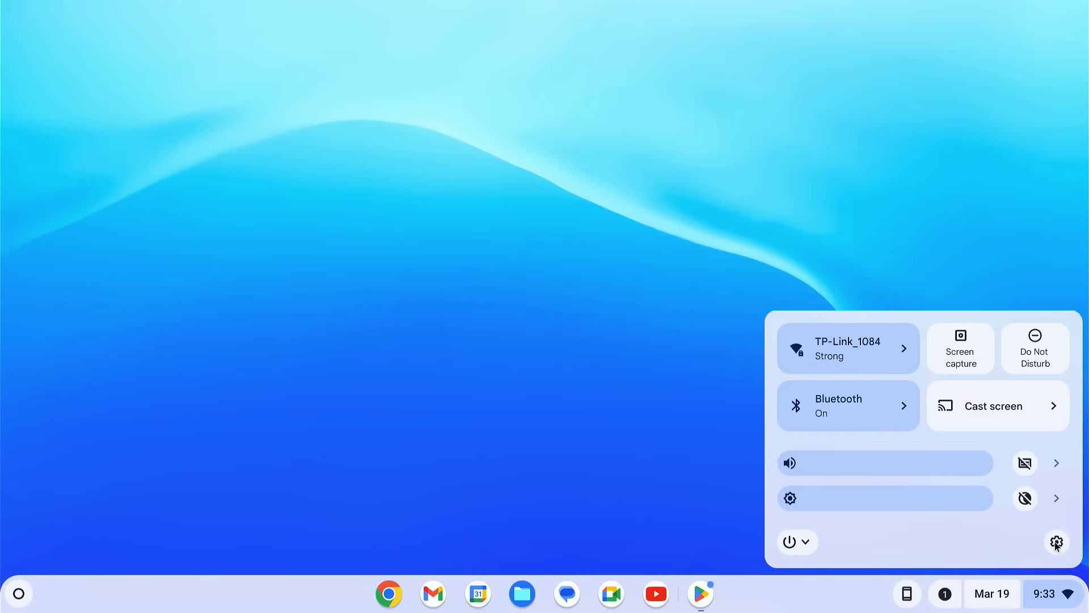
pyautogui.click(1056, 542)
pyautogui.click(316, 136)
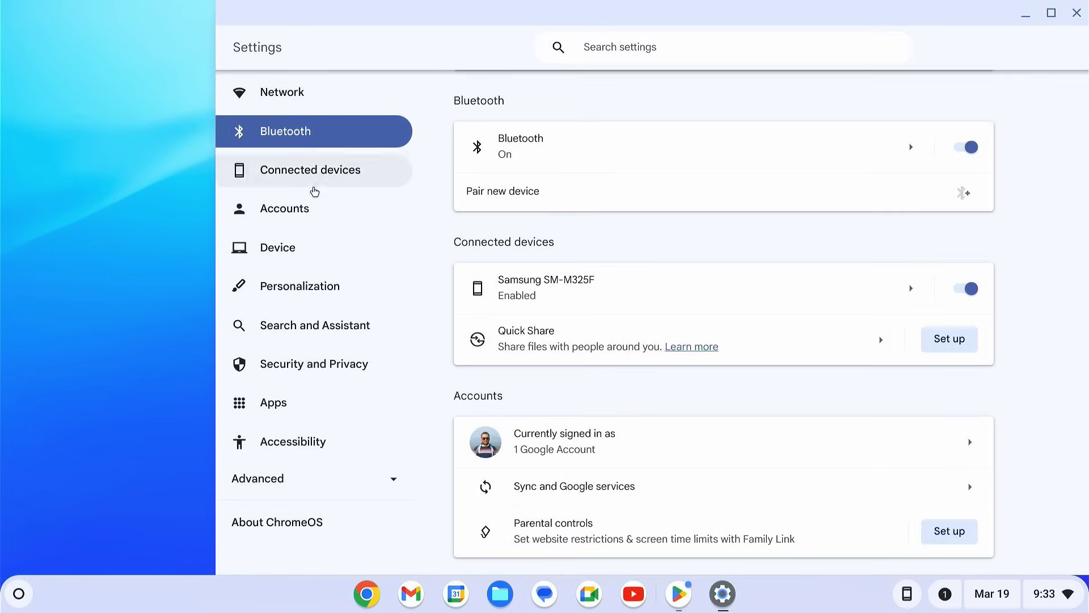
pyautogui.click(316, 210)
pyautogui.click(304, 261)
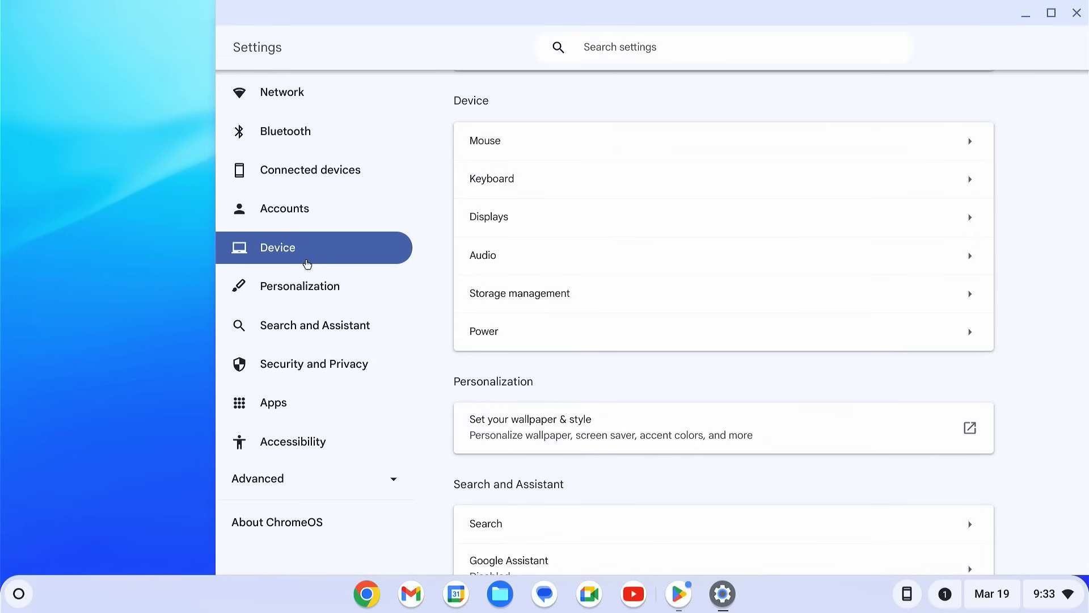
pyautogui.click(341, 537)
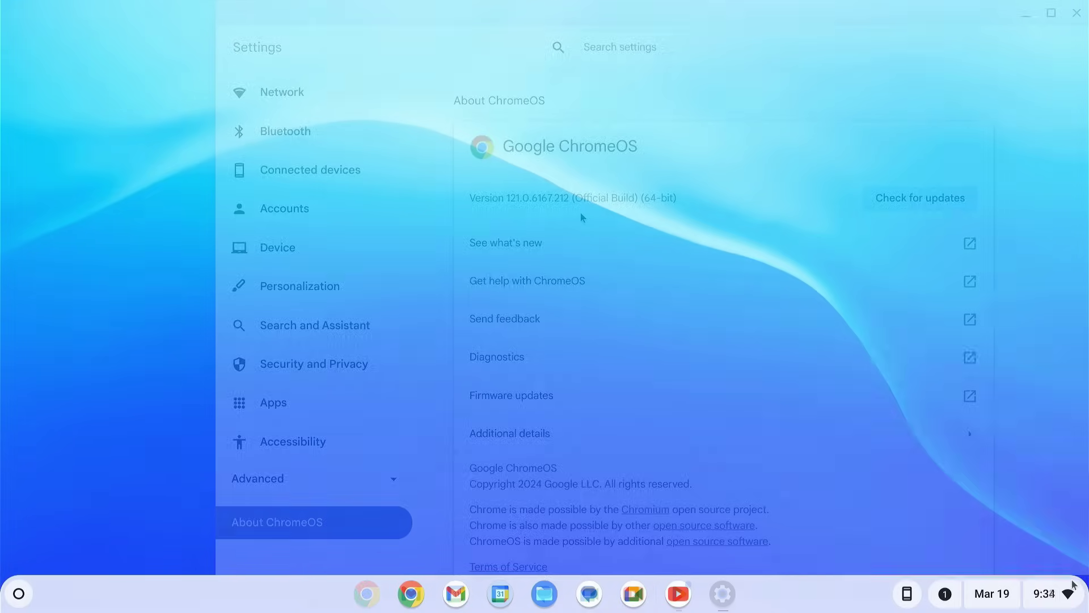
# Step: Restart the computer from the Quick Settings power menu
pyautogui.click(1058, 593)
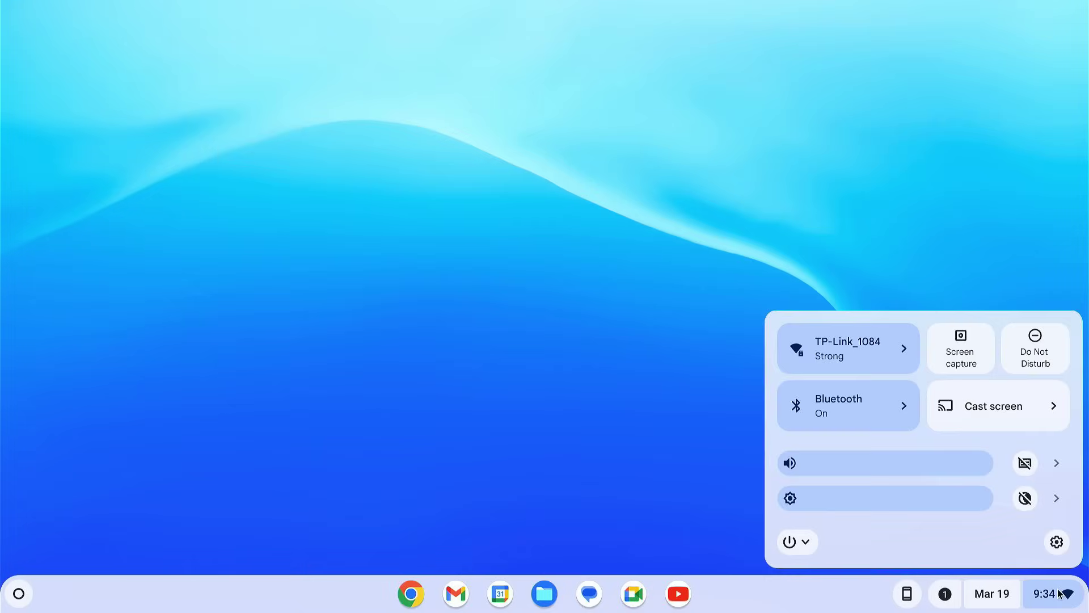
pyautogui.click(806, 546)
pyautogui.click(832, 448)
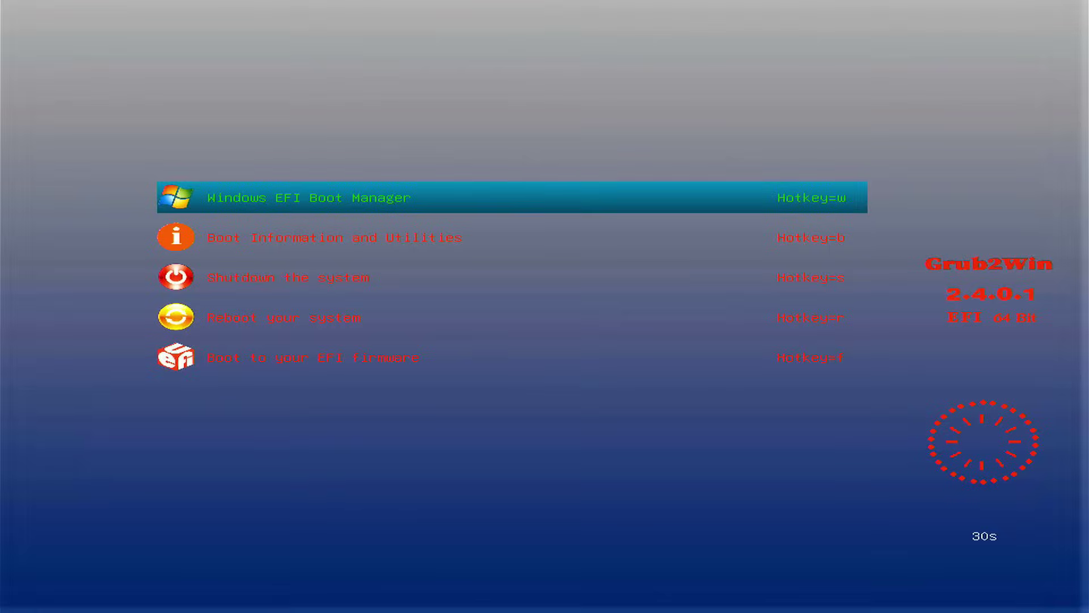
# Step: Boot Windows EFI Boot Manager from the Grub2Win menu and sign in with the PIN
pyautogui.press('Return')
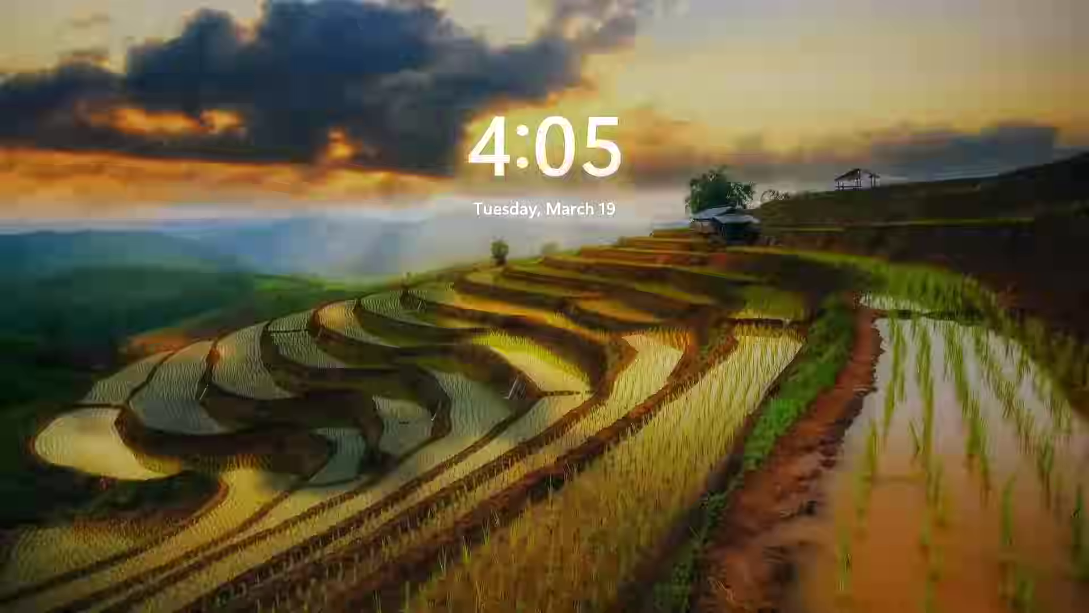
pyautogui.click(542, 314)
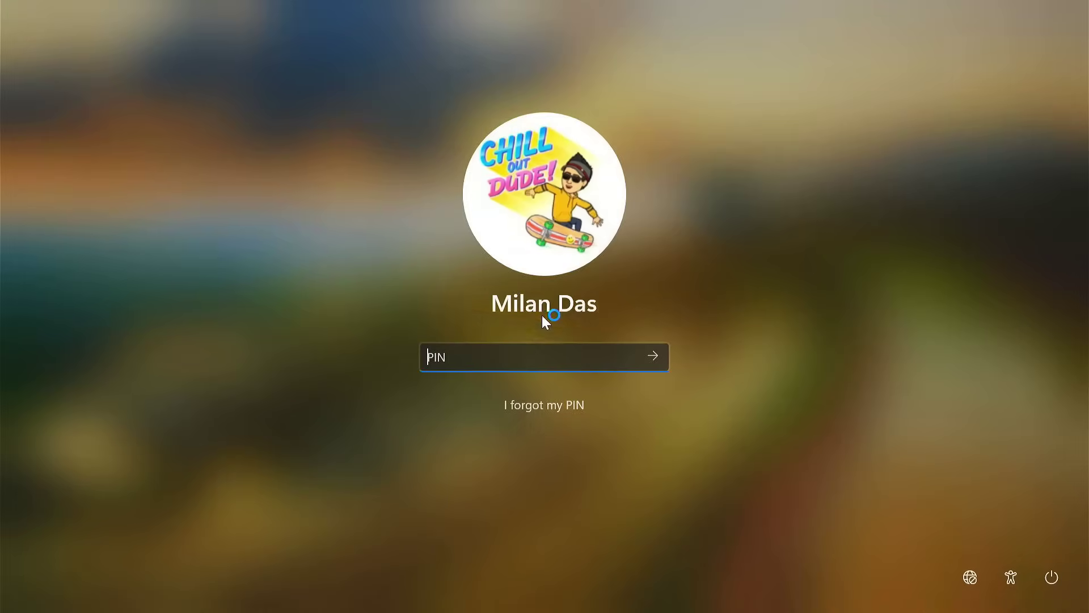
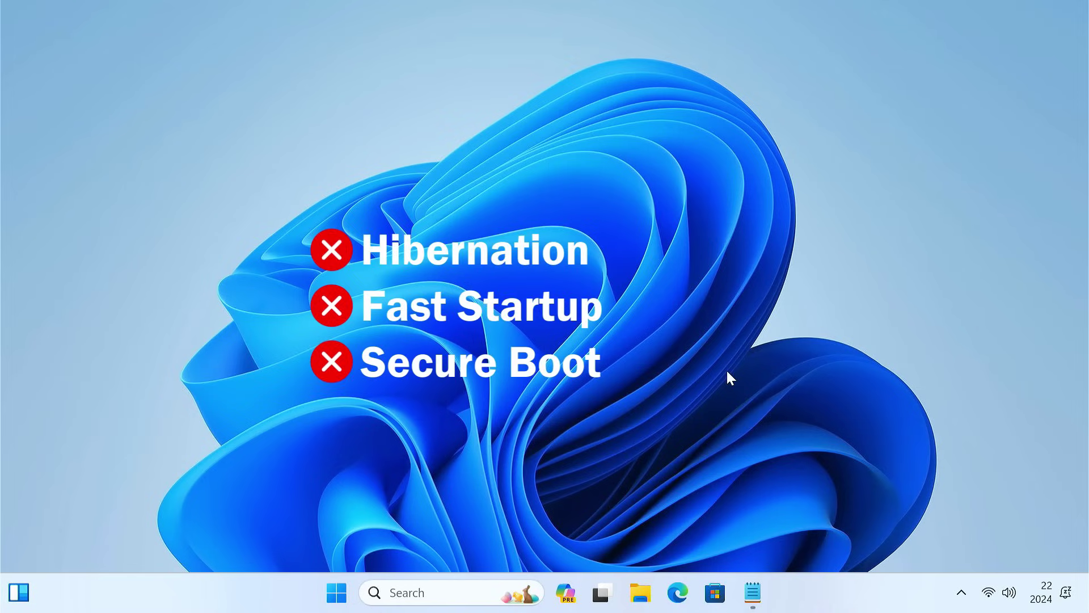
# Step: Launch Command Prompt as administrator
pyautogui.click(435, 591)
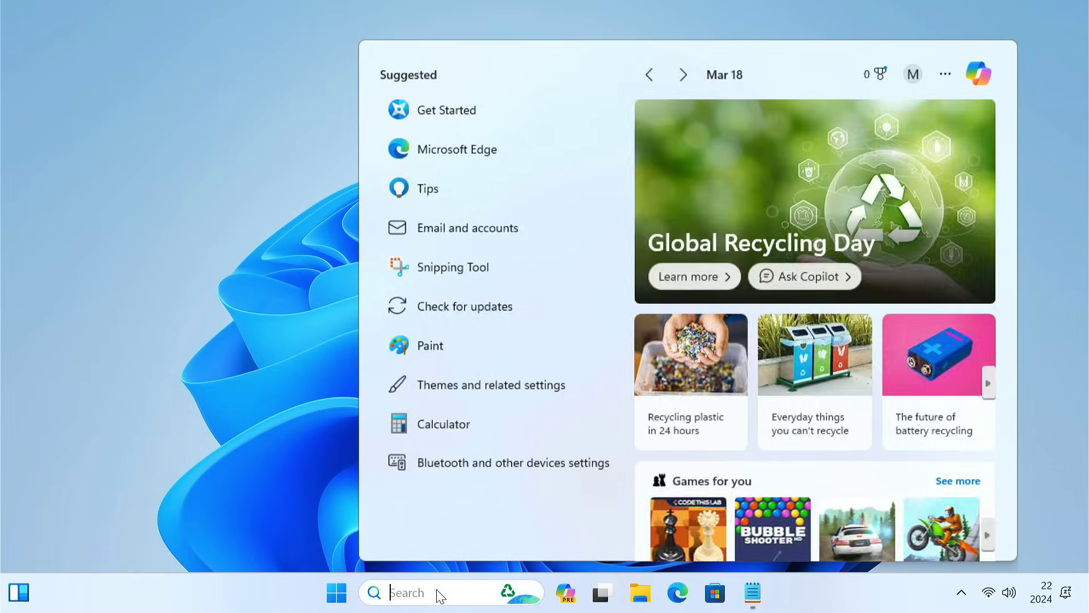
pyautogui.write('cmd')
pyautogui.rightClick(508, 166)
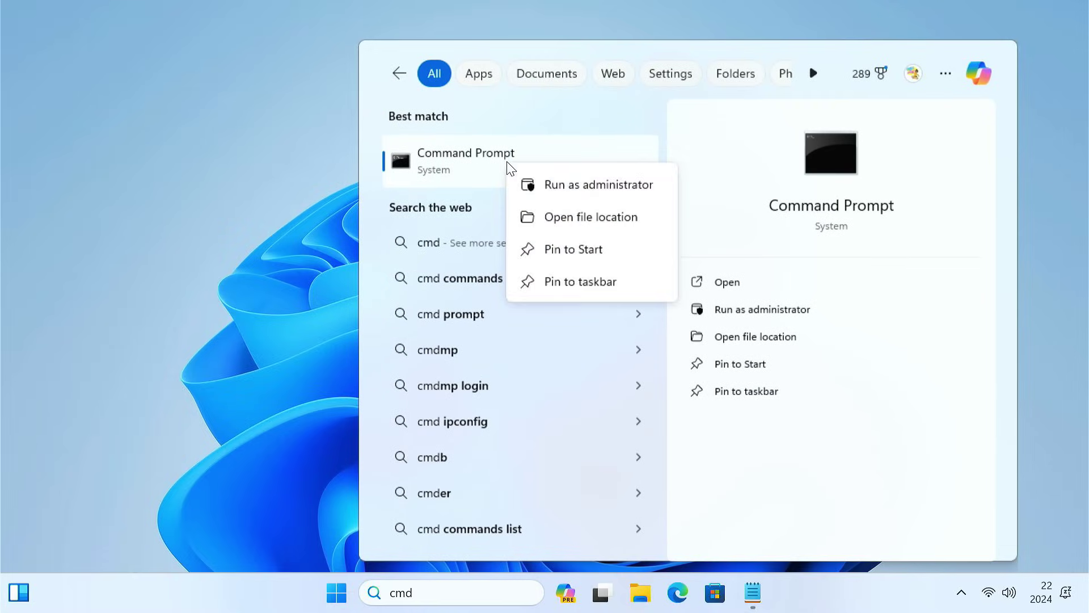
pyautogui.click(570, 194)
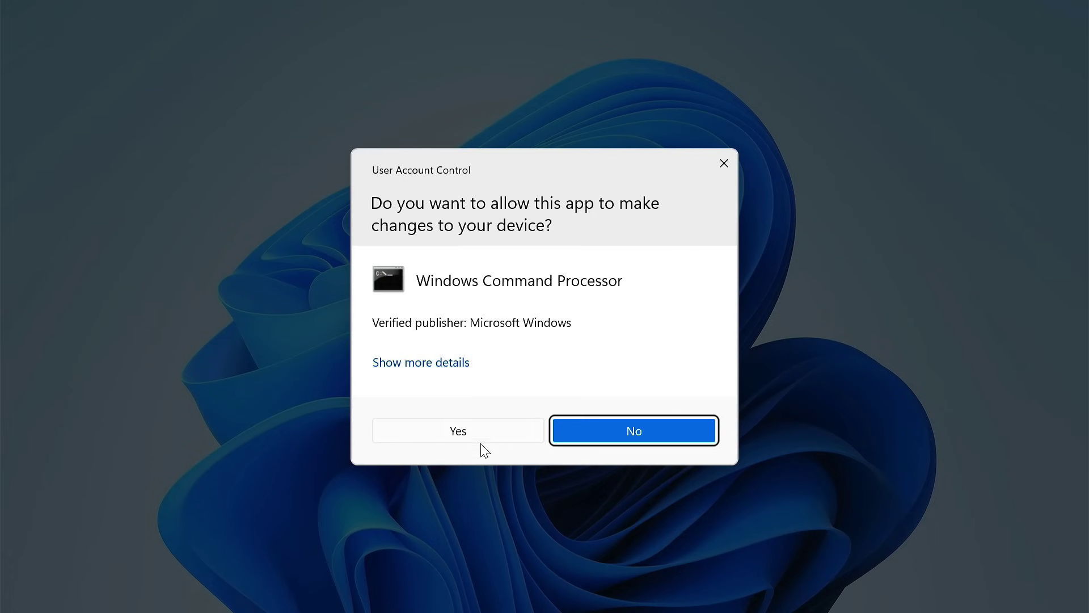
pyautogui.click(482, 441)
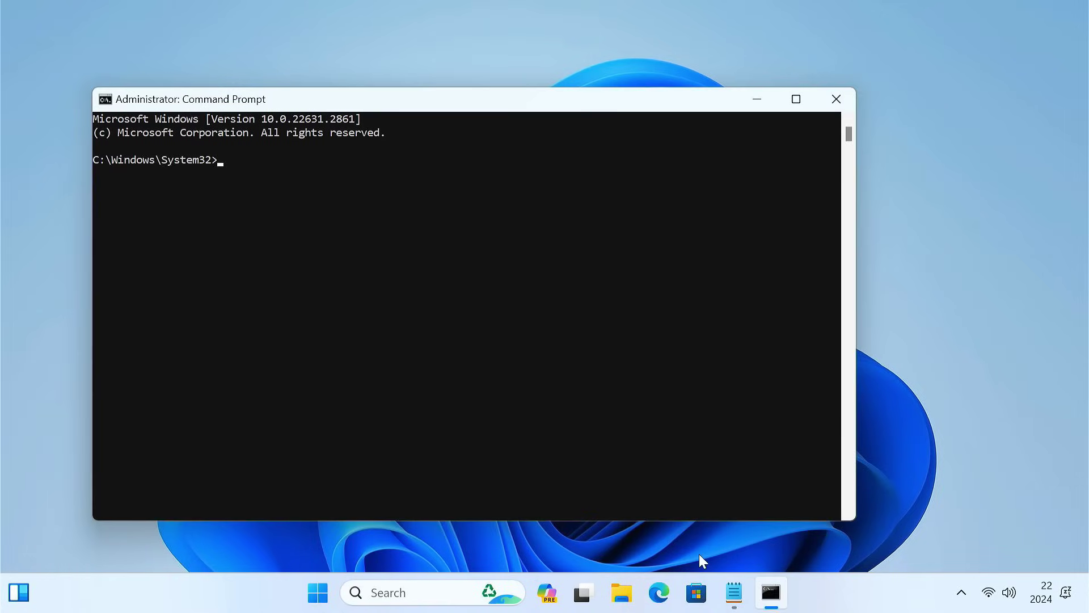
# Step: Run 'powercfg.exe /hibernate off' copied from the Notepad note, then close the prompt
pyautogui.click(734, 592)
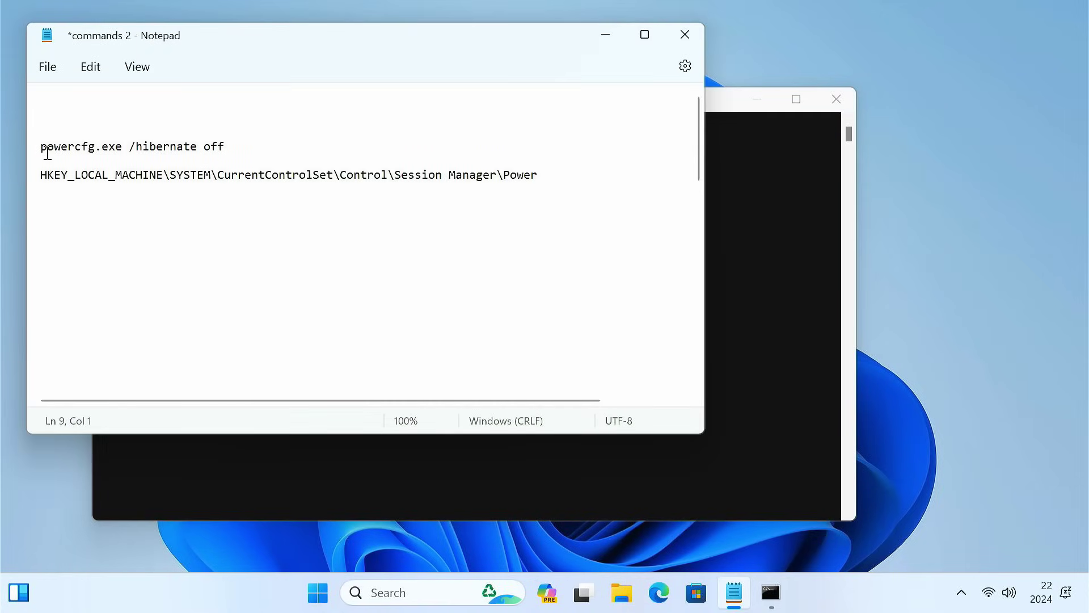
pyautogui.moveTo(41, 148); pyautogui.dragTo(236, 152)
pyautogui.hotkey('ctrl', 'c')
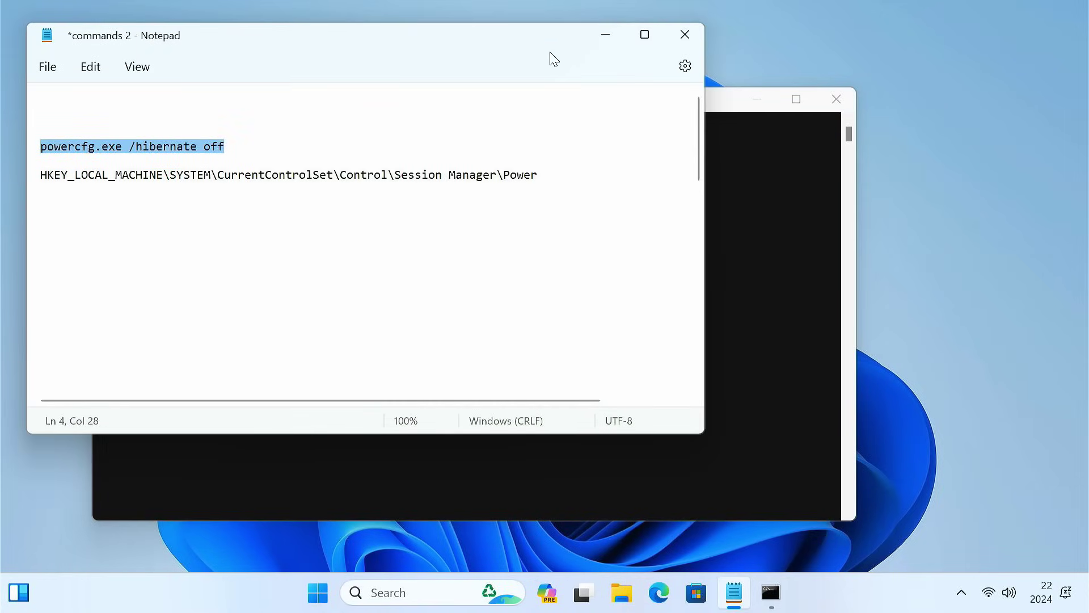
pyautogui.click(605, 34)
pyautogui.hotkey('ctrl', 'v')
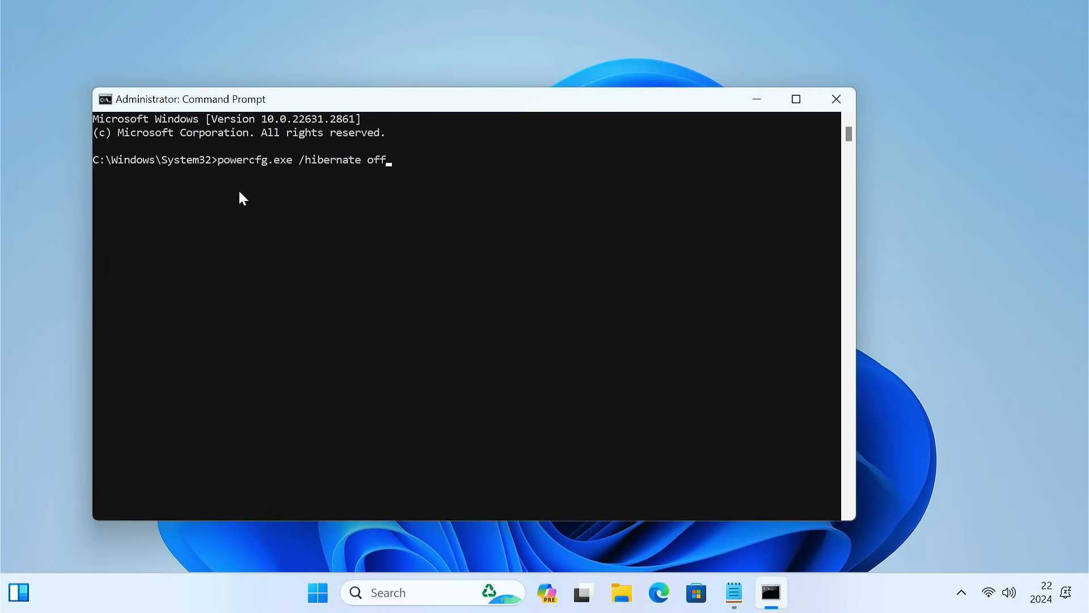
pyautogui.press('Return')
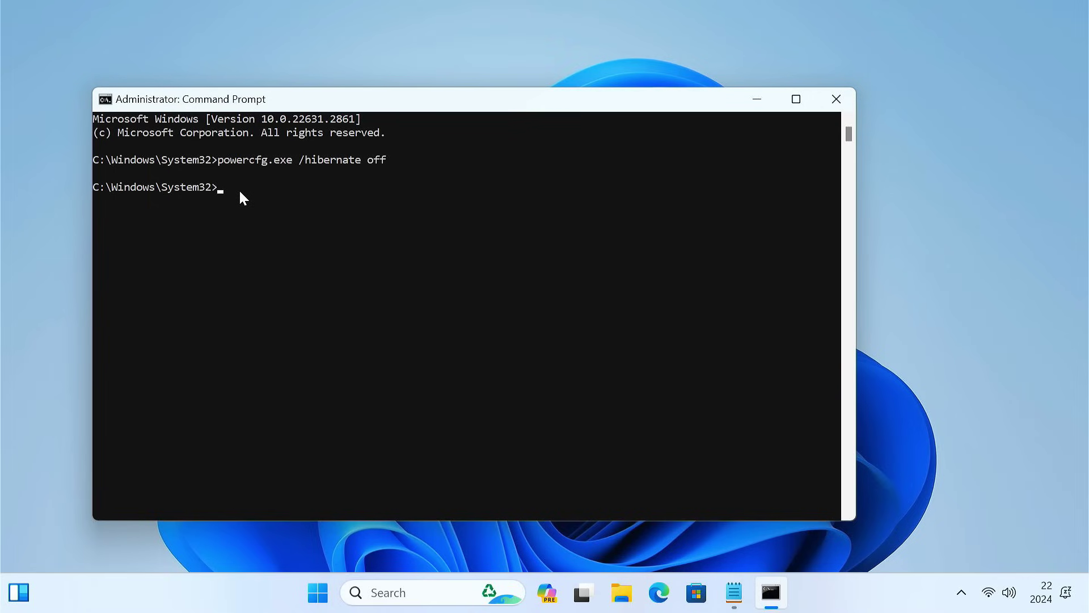
pyautogui.click(832, 103)
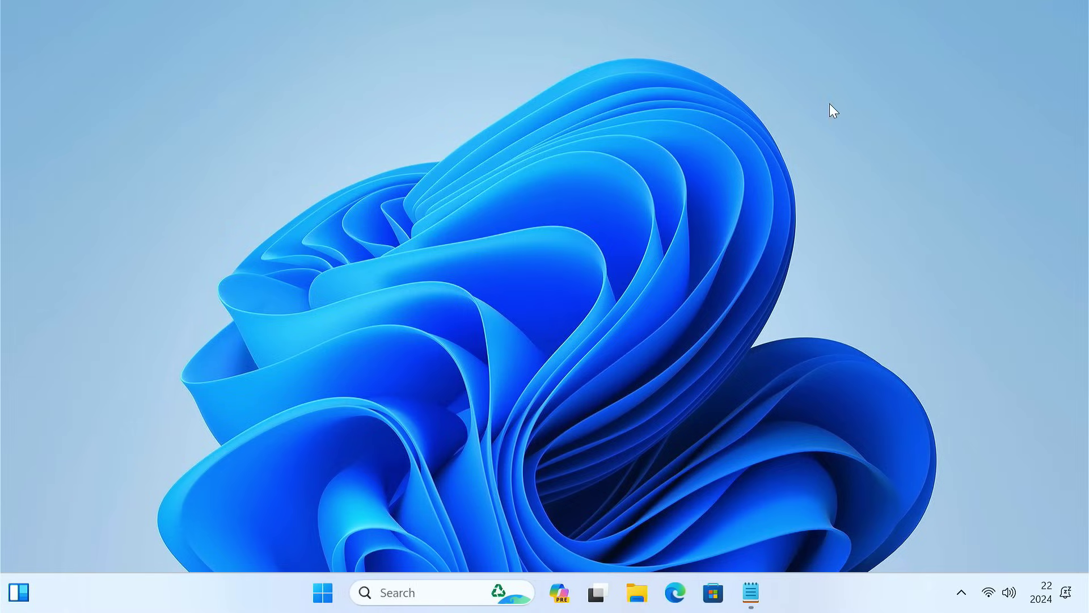
# Step: Launch Registry Editor with administrator approval
pyautogui.click(453, 590)
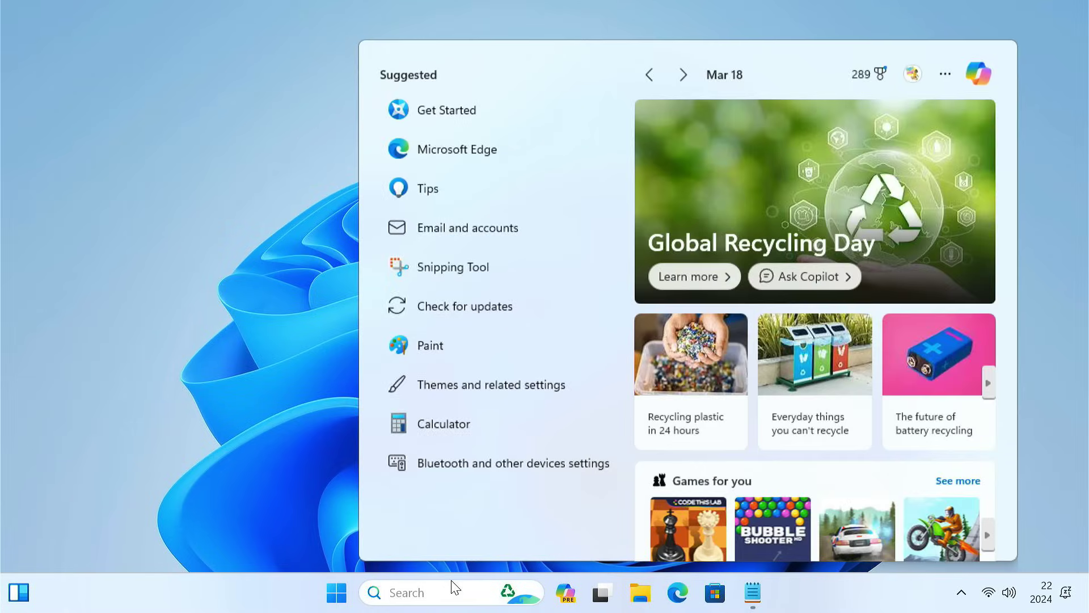
pyautogui.write('registry')
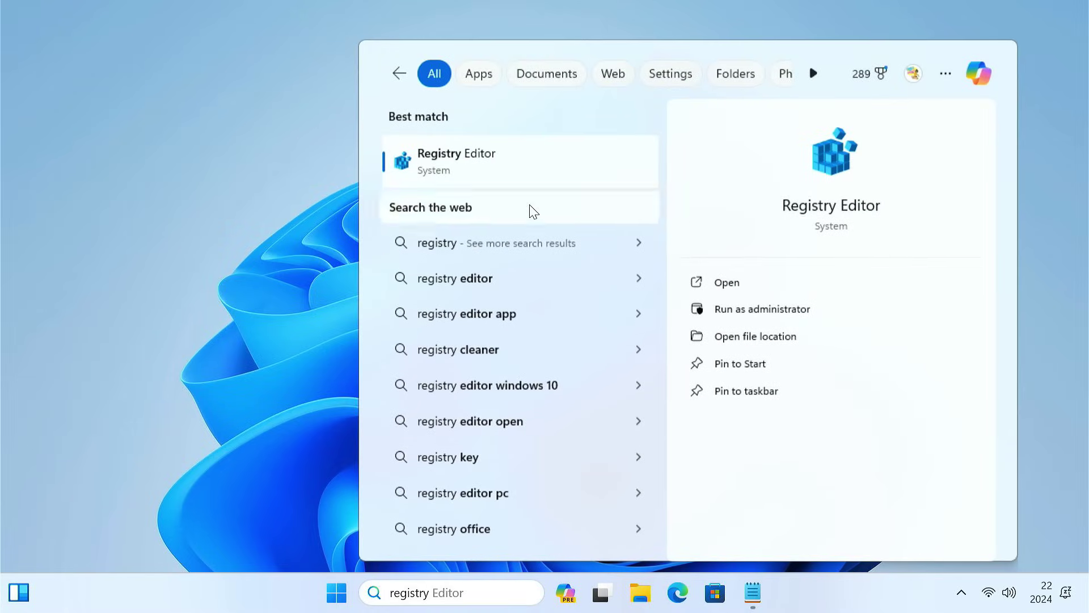
pyautogui.click(533, 161)
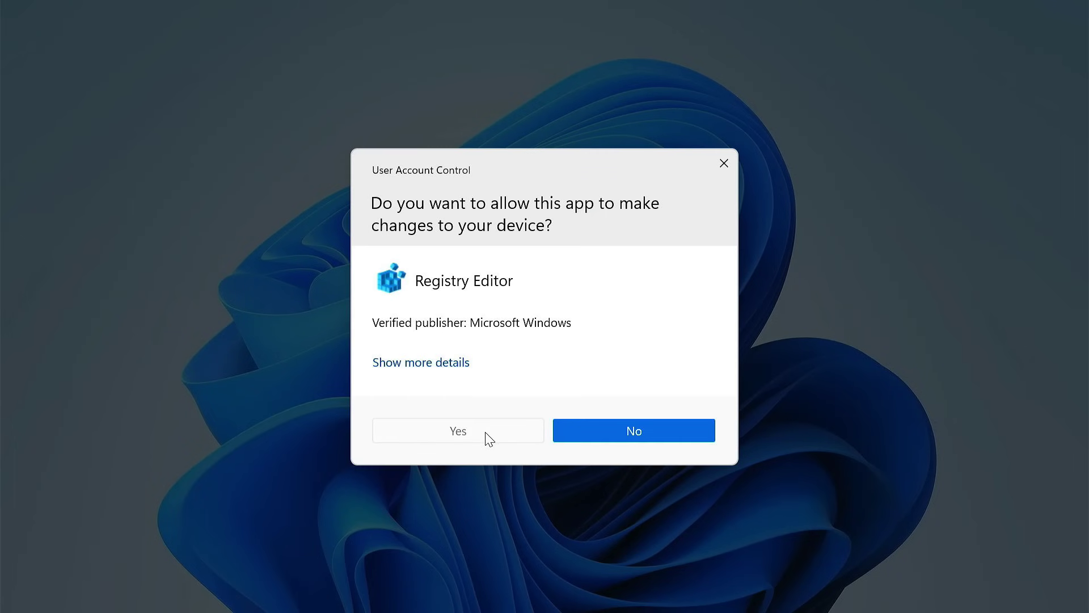
pyautogui.click(488, 437)
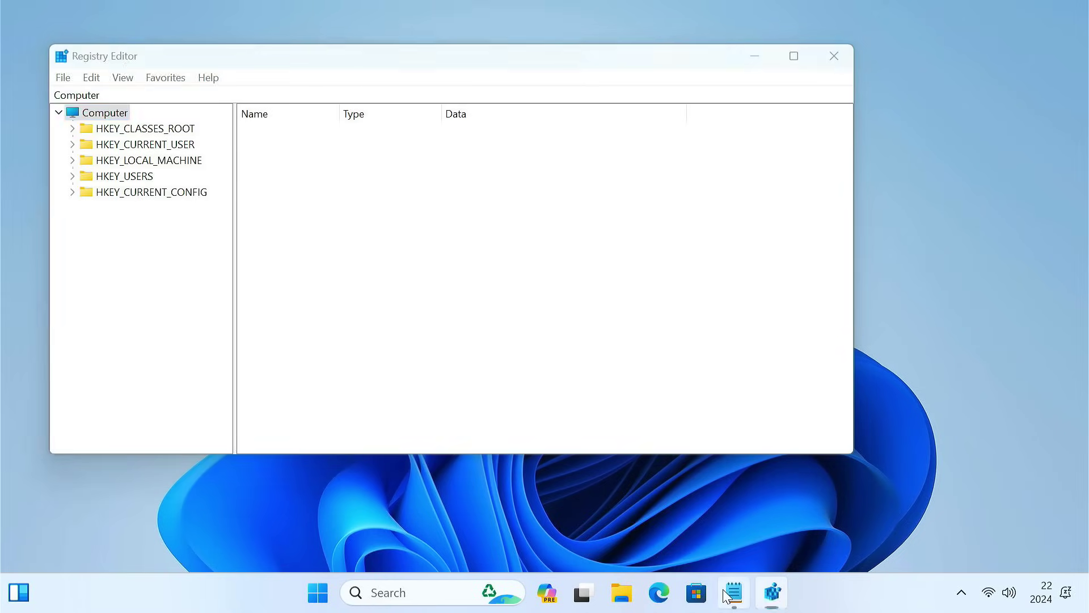
# Step: Navigate to HKEY_LOCAL_MACHINE\SYSTEM\CurrentControlSet\Control\Session Manager\Power using the path from Notepad
pyautogui.click(734, 592)
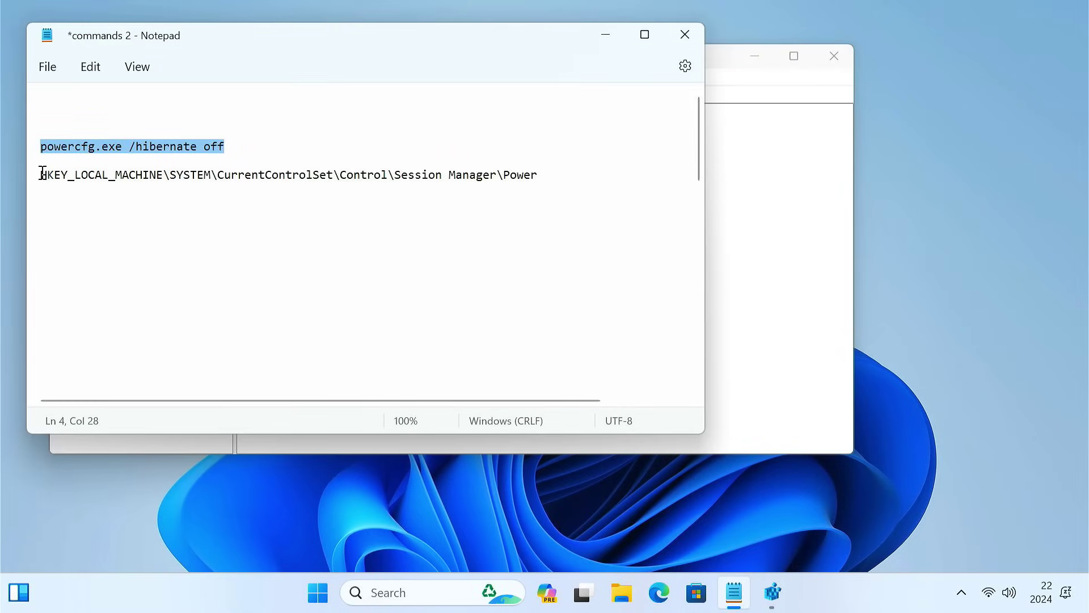
pyautogui.tripleClick(321, 186)
pyautogui.hotkey('ctrl', 'c')
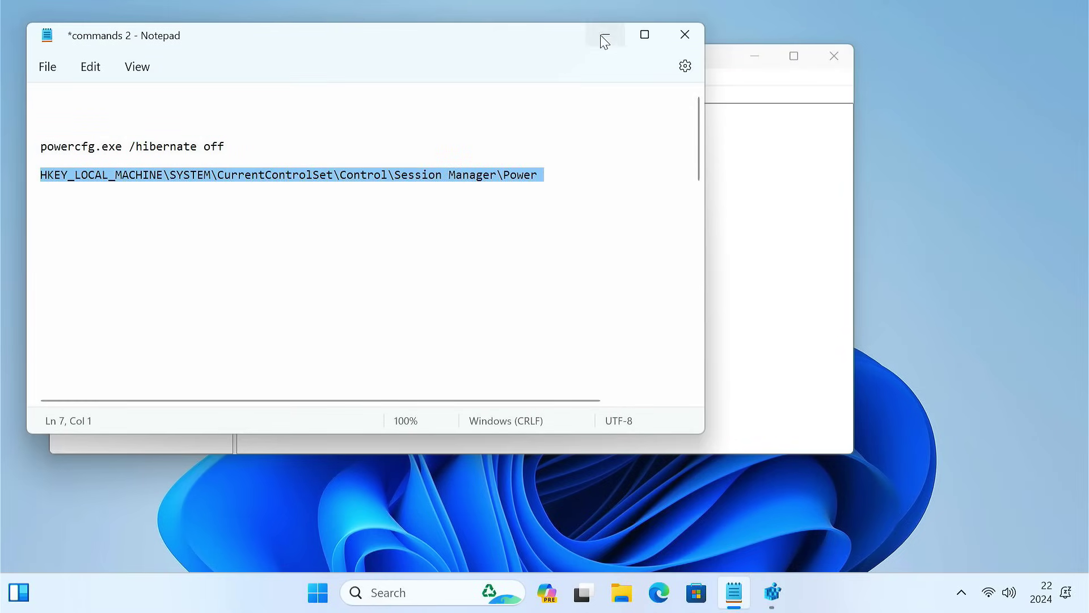
pyautogui.click(605, 35)
pyautogui.click(198, 97)
pyautogui.moveTo(198, 97); pyautogui.dragTo(44, 89)
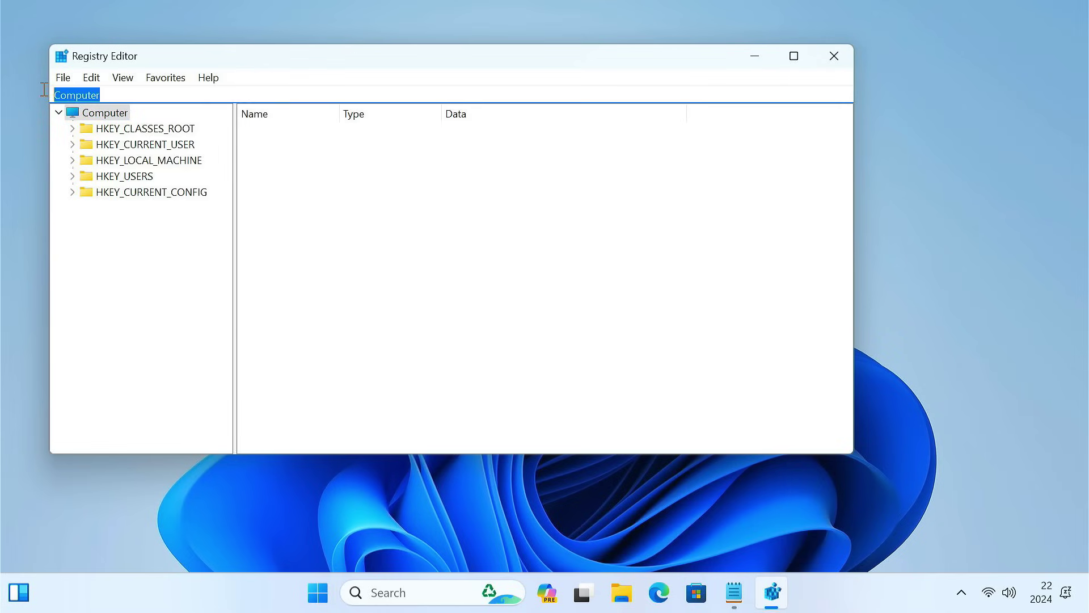
pyautogui.press('BackSpace')
pyautogui.hotkey('ctrl', 'v')
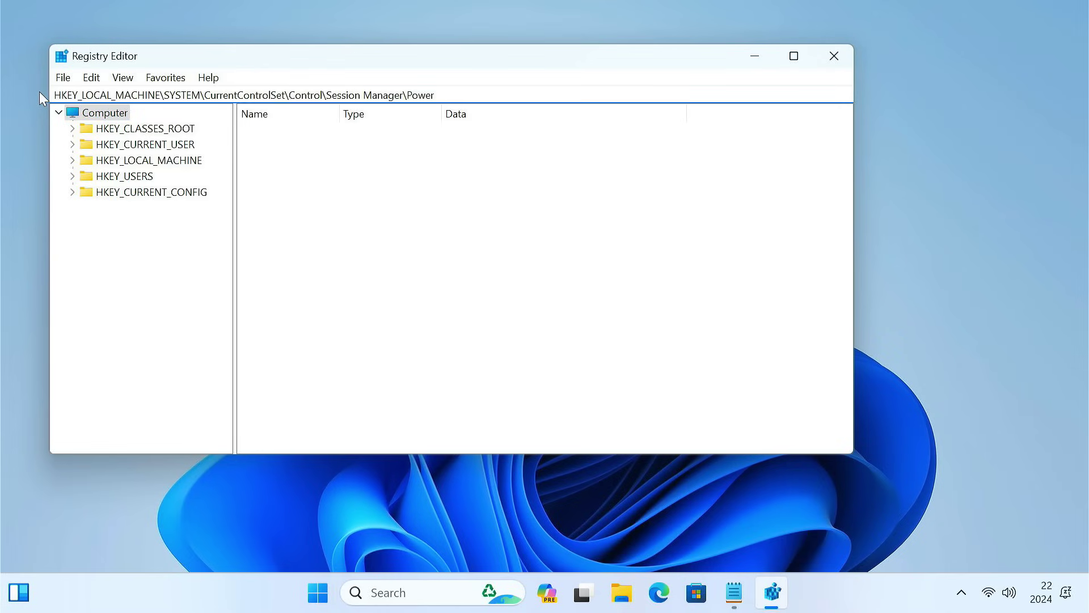
pyautogui.press('Return')
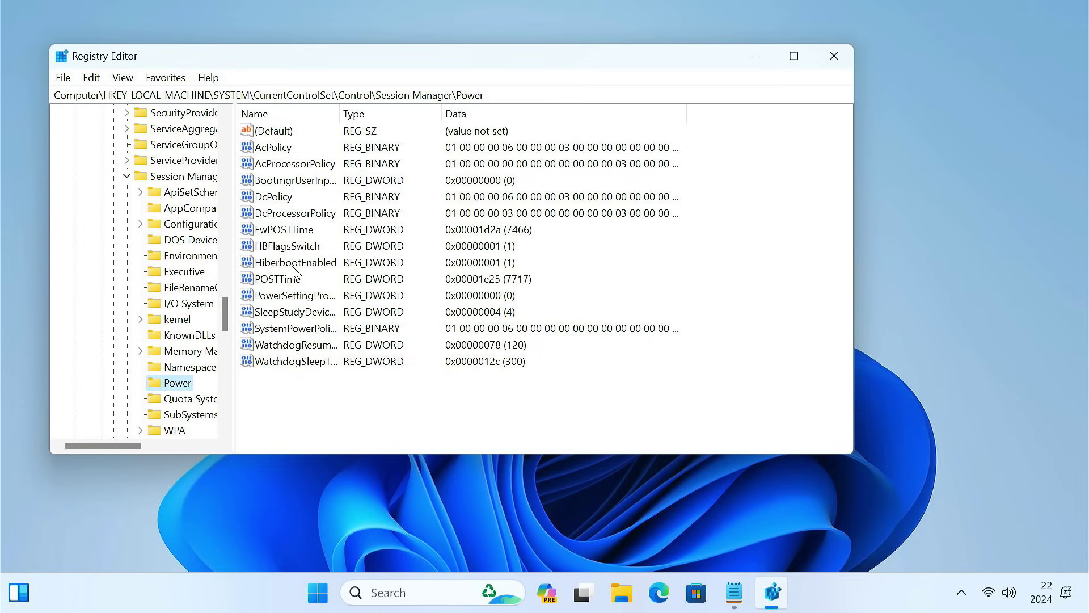
# Step: Set HiberbootEnabled to 0 and close Registry Editor
pyautogui.click(293, 267)
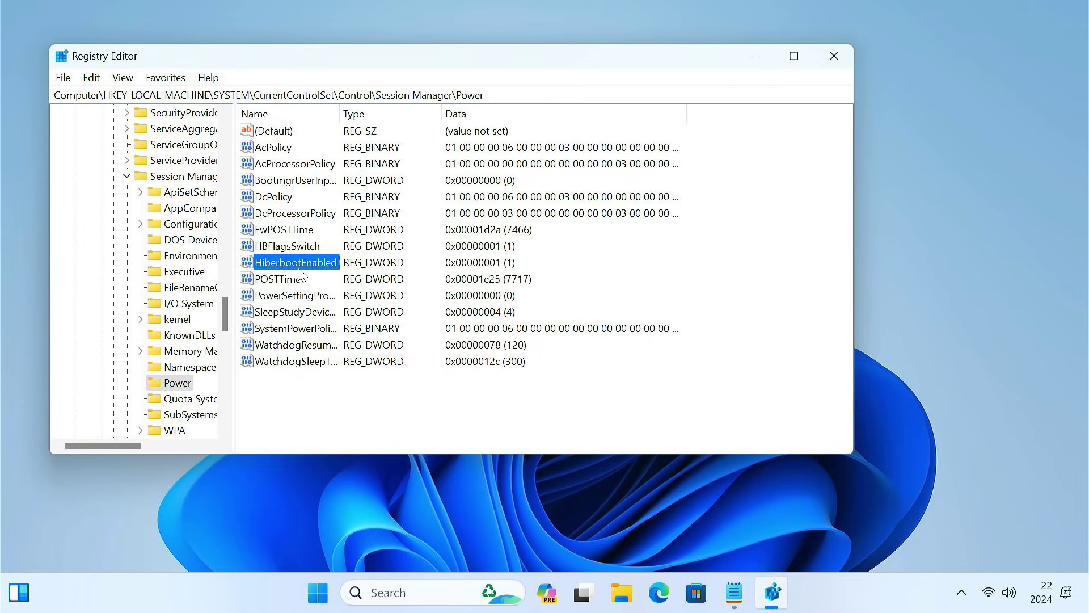
pyautogui.doubleClick(299, 269)
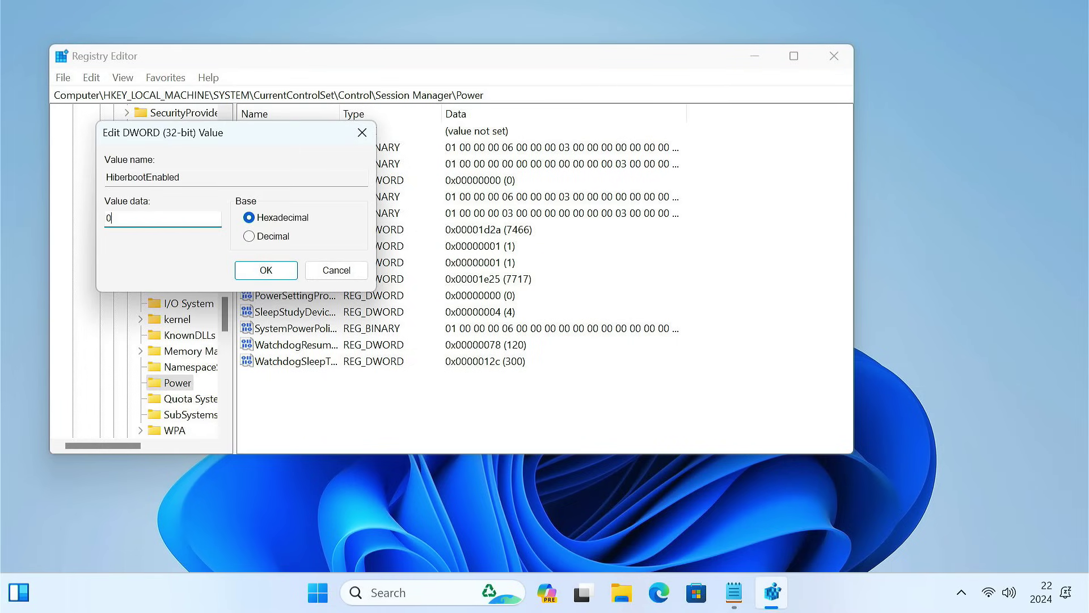
pyautogui.write('0')
pyautogui.click(264, 271)
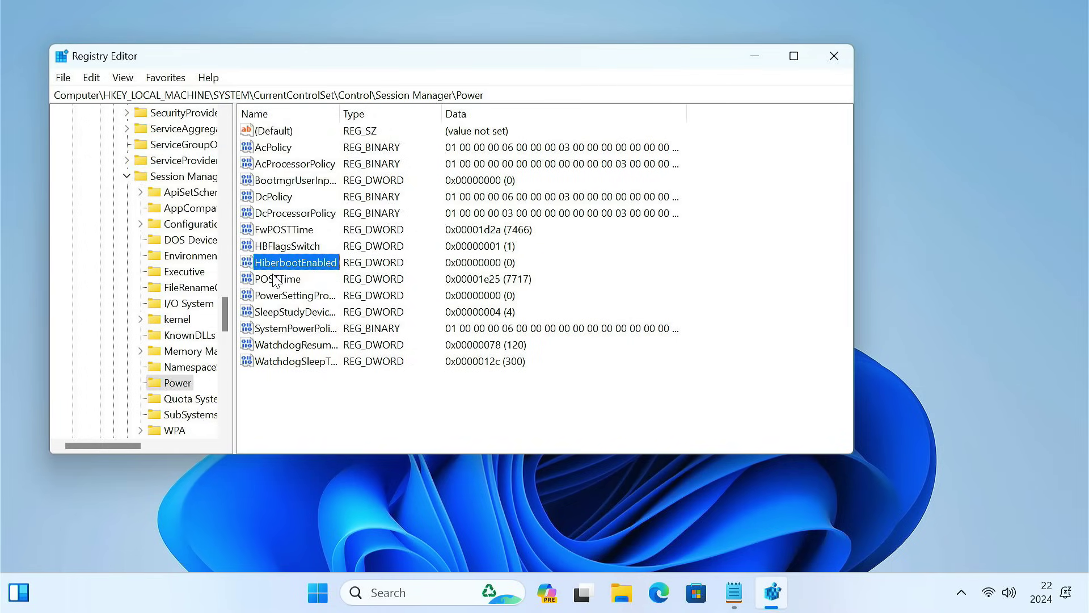
pyautogui.click(822, 53)
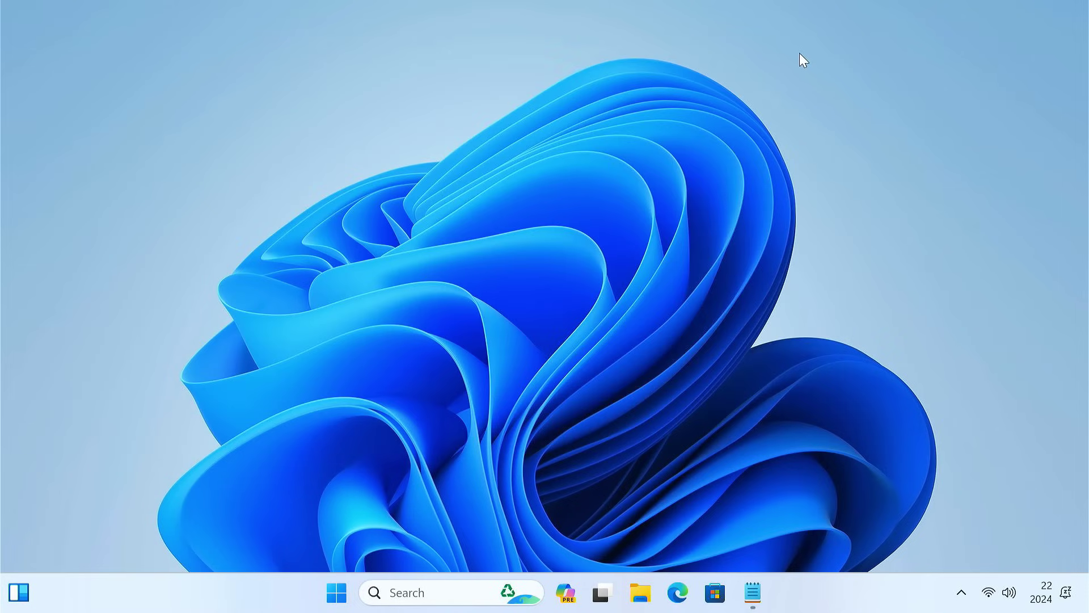
# Step: Restart Windows and enter Dell BIOS Setup with F2
pyautogui.click(336, 592)
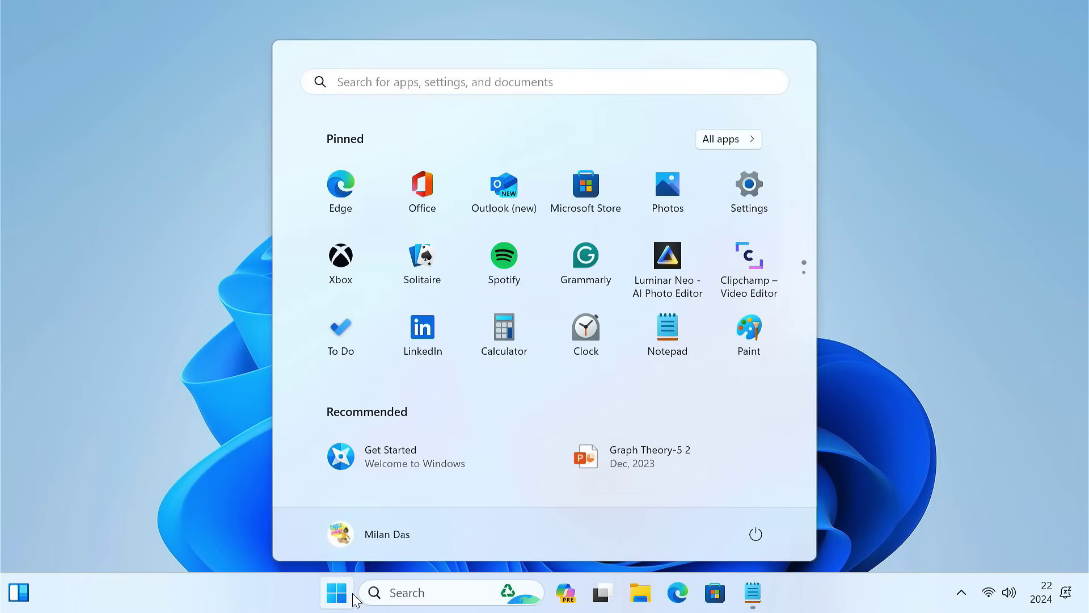
pyautogui.click(755, 534)
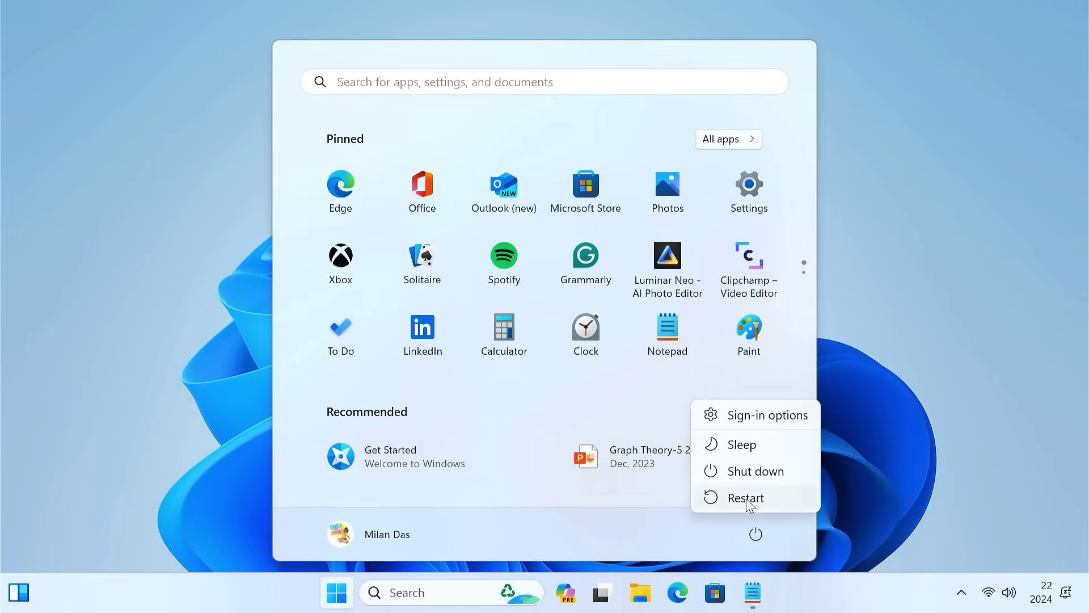
pyautogui.click(739, 497)
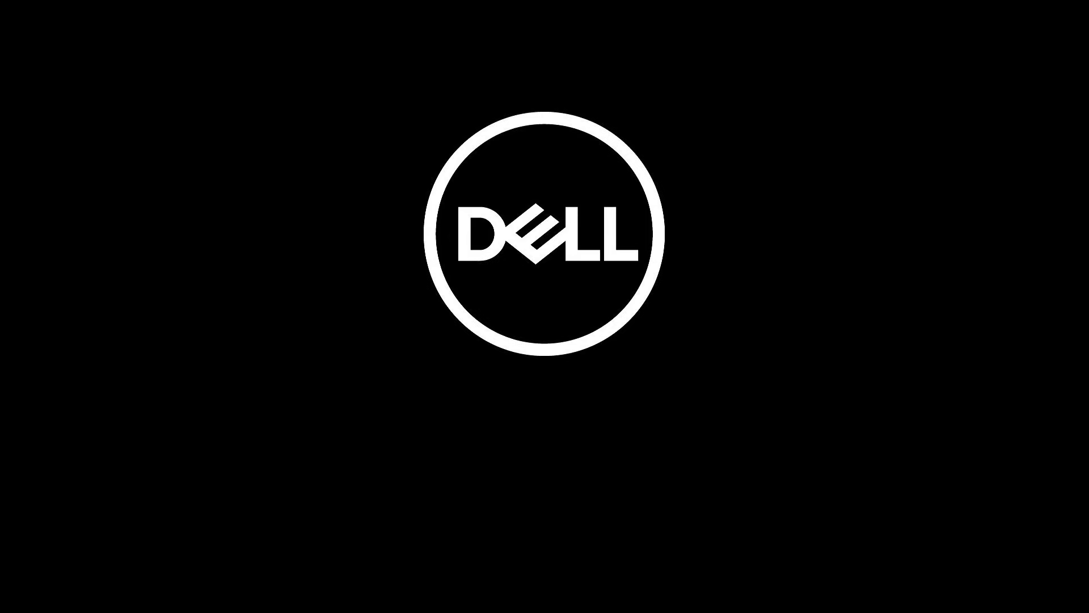
pyautogui.press('F2')
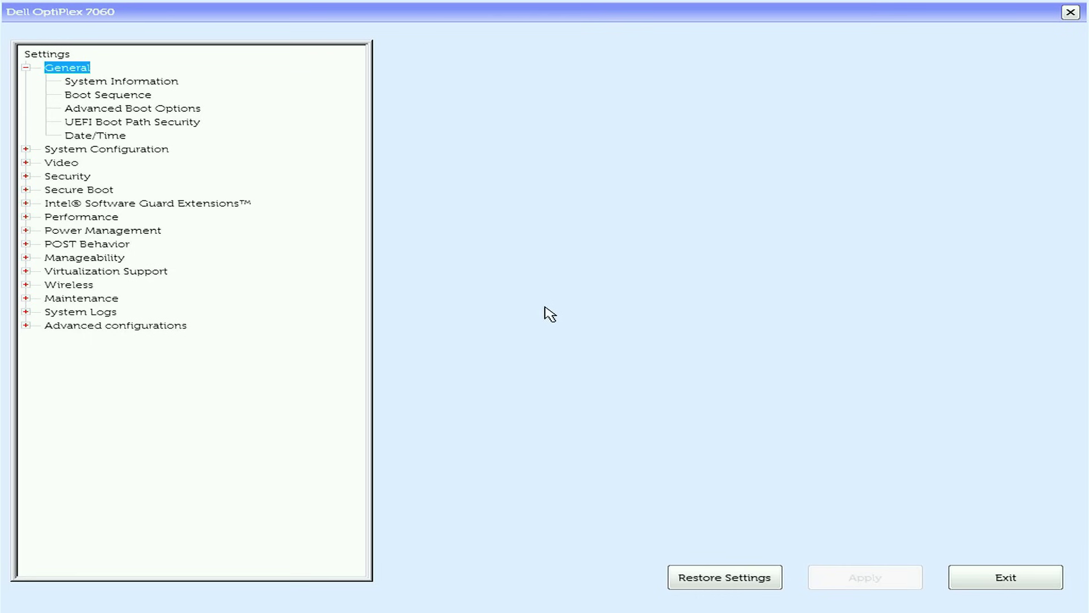
# Step: Uncheck Secure Boot Enable, apply the change, and exit BIOS Setup
pyautogui.press('Down')
pyautogui.press('Down')
pyautogui.press('Down')
pyautogui.press('Down')
pyautogui.press('Down')
pyautogui.press('Down')
pyautogui.press('Down')
pyautogui.press('Down')
pyautogui.press('Down')
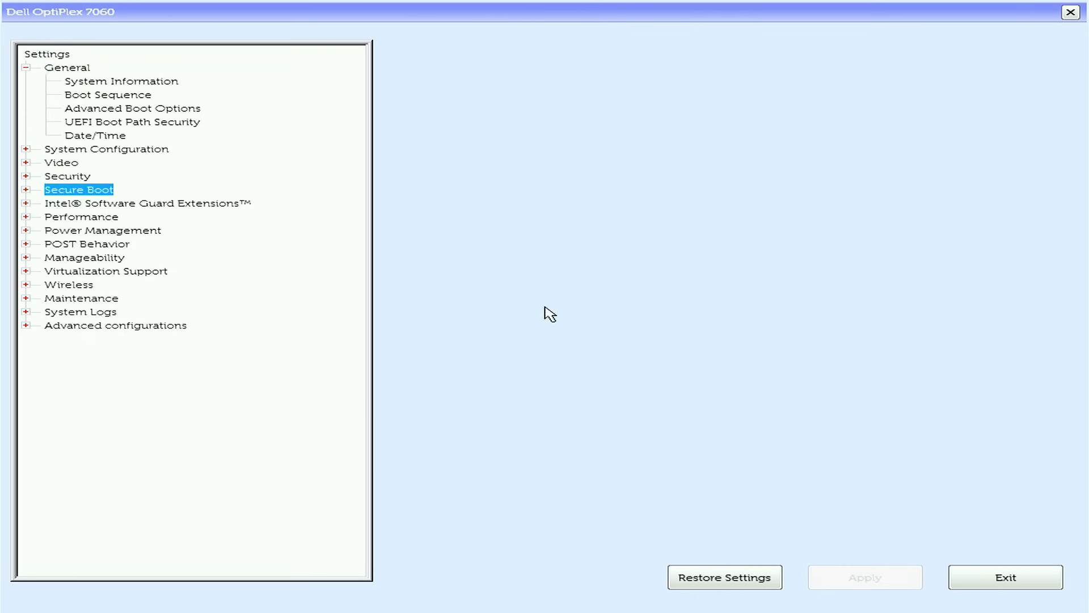
pyautogui.press('Right')
pyautogui.press('Down')
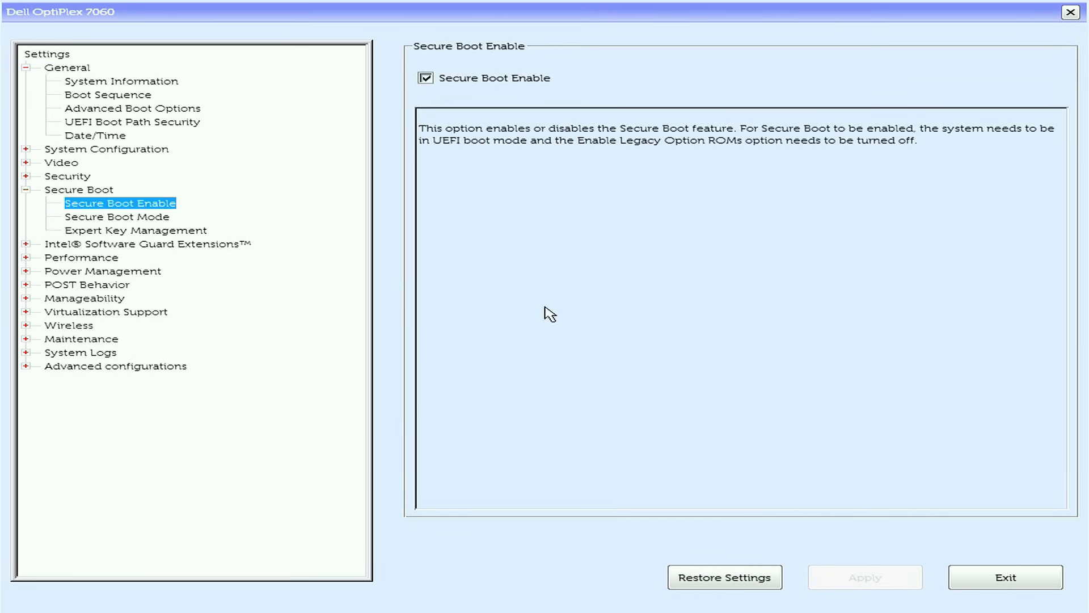
pyautogui.click(425, 79)
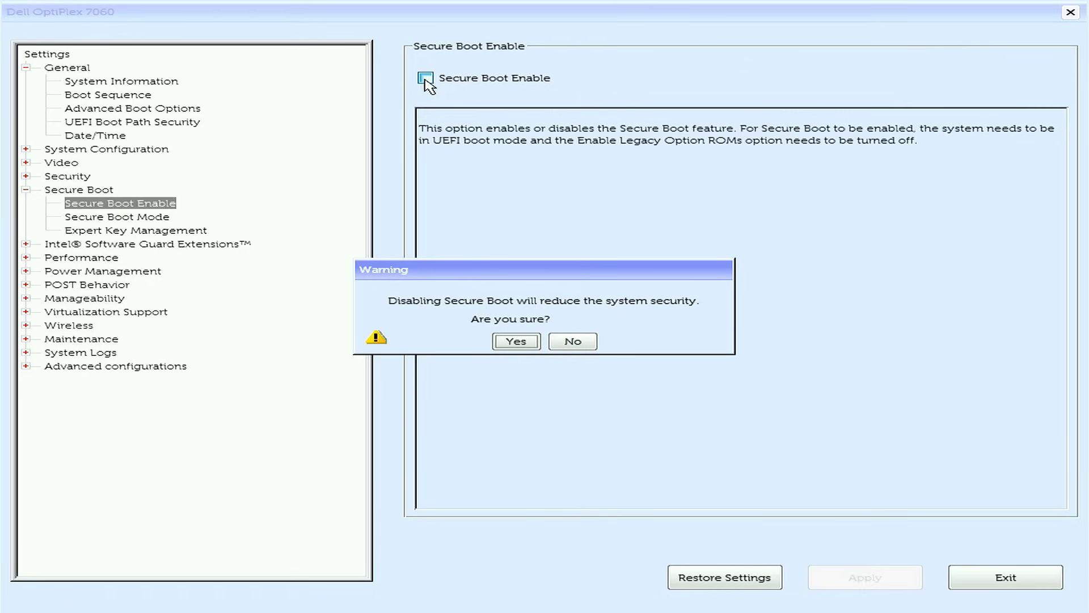
pyautogui.click(515, 345)
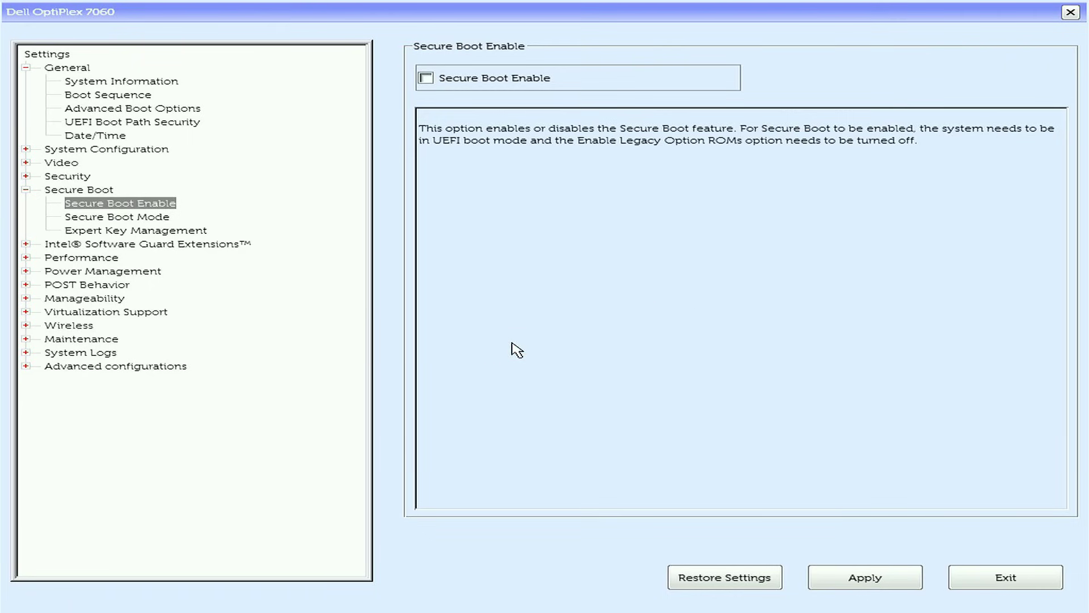
pyautogui.click(869, 574)
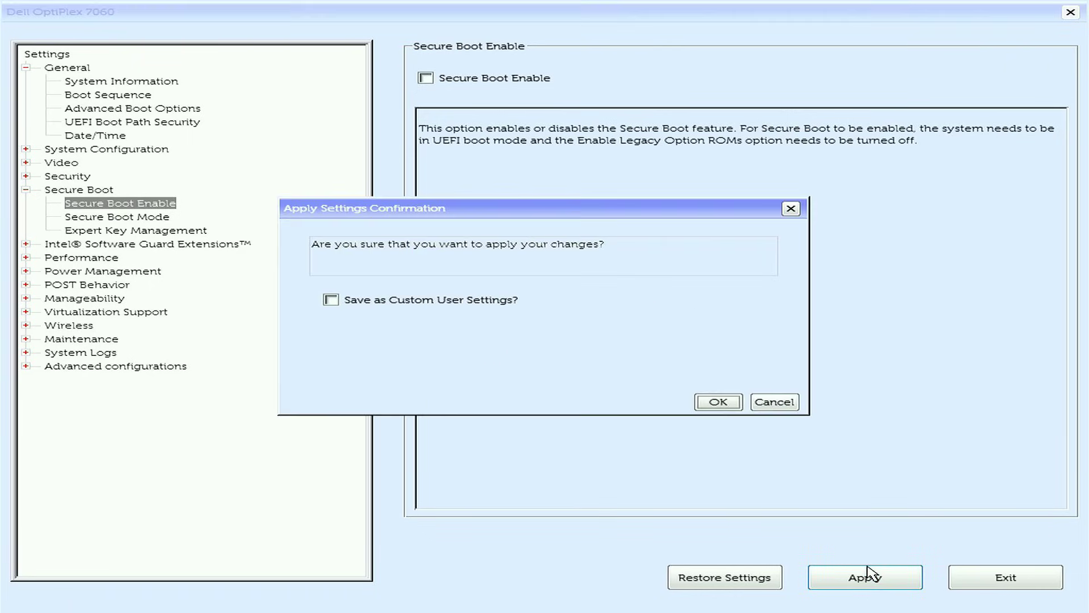
pyautogui.click(719, 403)
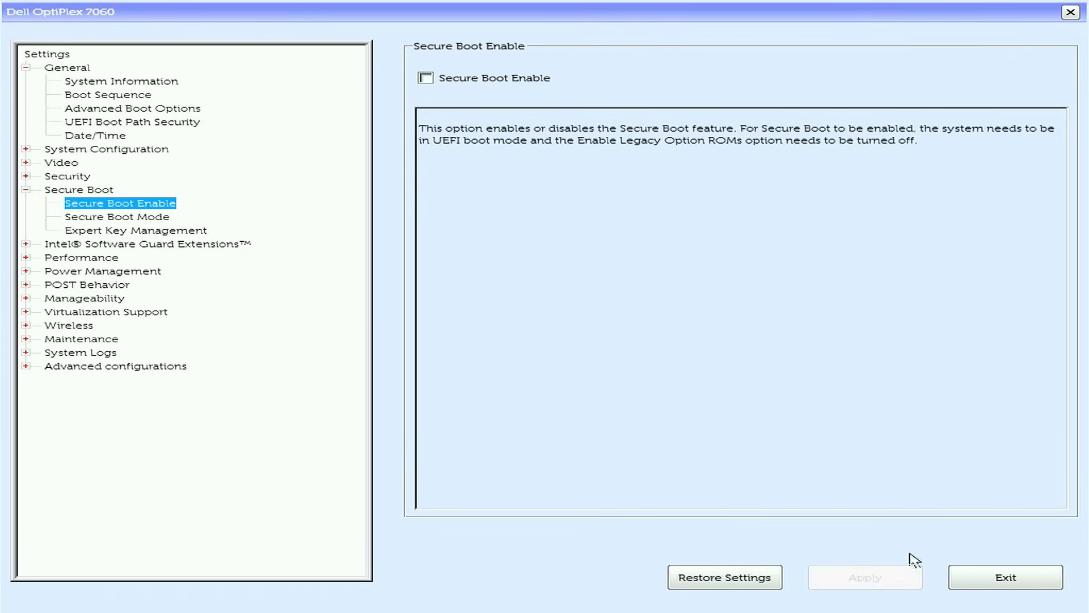
pyautogui.click(1048, 576)
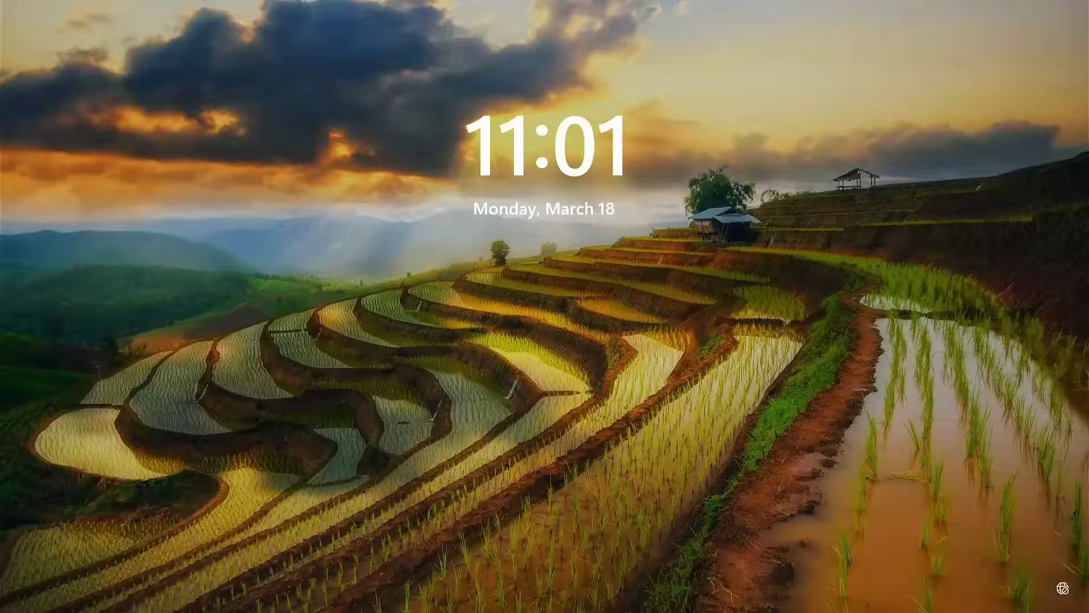
# Step: Sign back in to Windows with the PIN
pyautogui.press('space')
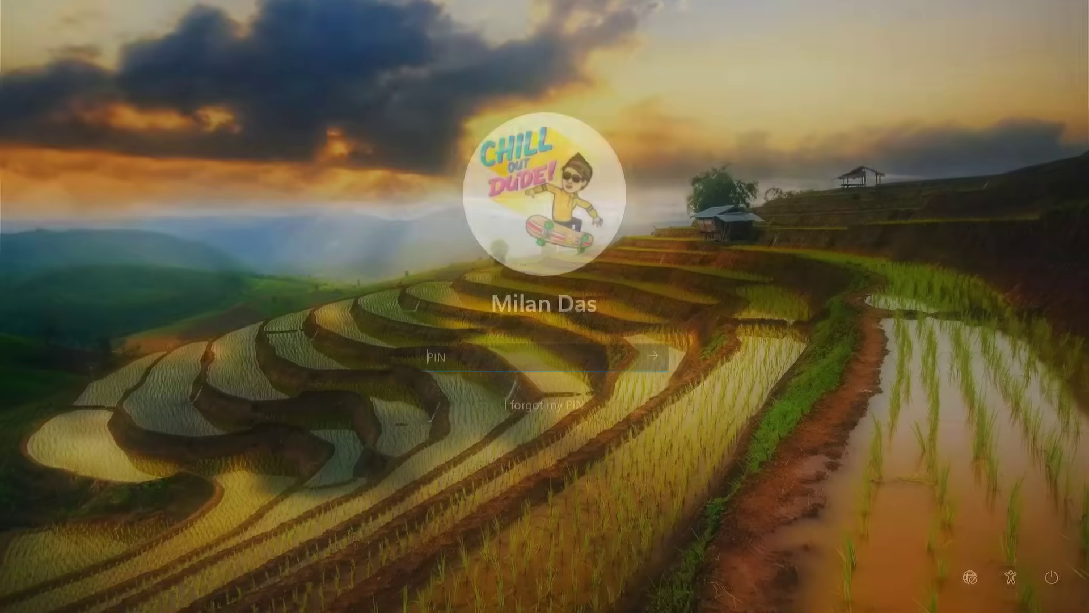
pyautogui.write('****')
pyautogui.press('Return')
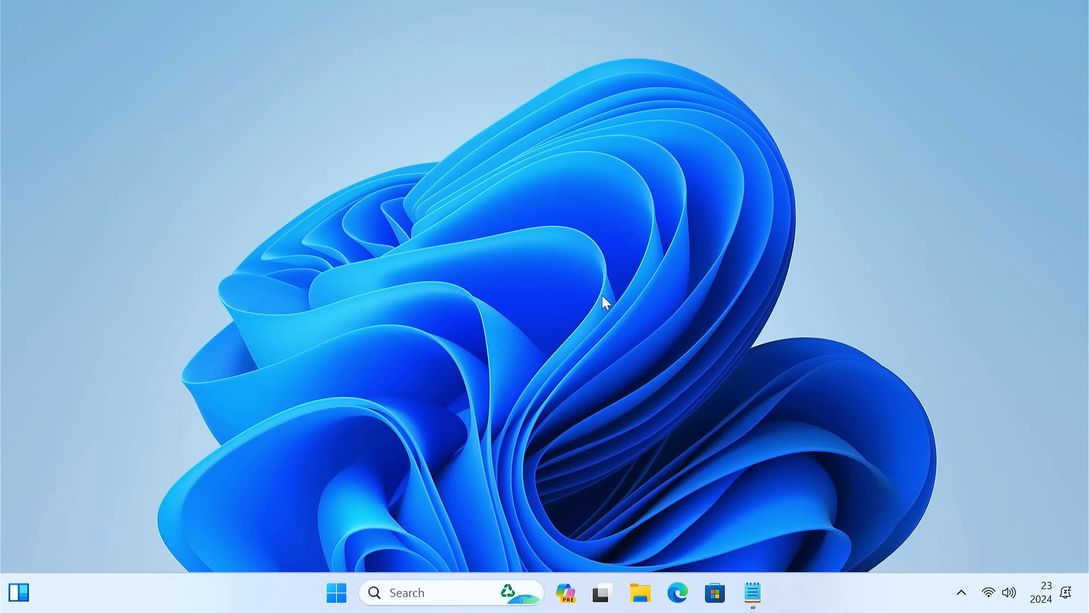
# Step: Open Windows PowerShell and move its window higher on screen
pyautogui.click(449, 596)
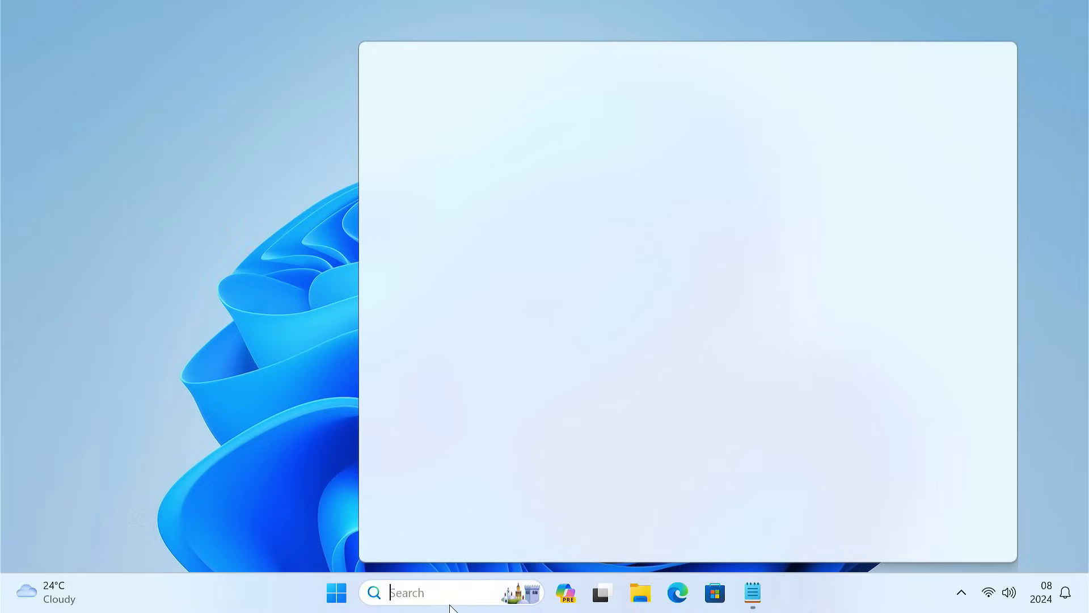
pyautogui.write('powershell')
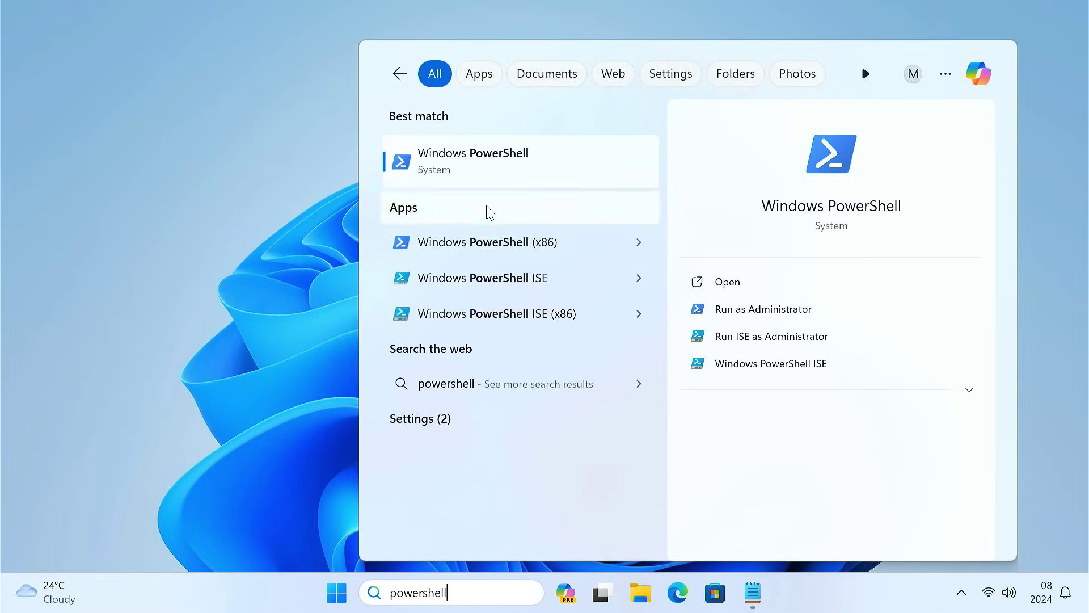
pyautogui.click(488, 163)
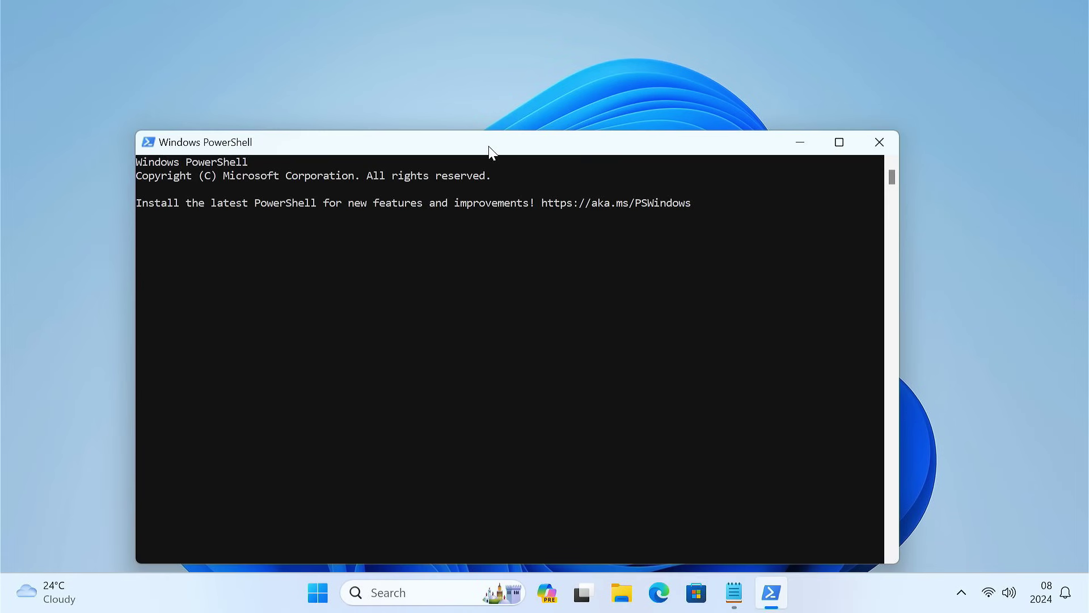
pyautogui.moveTo(488, 149); pyautogui.dragTo(492, 59)
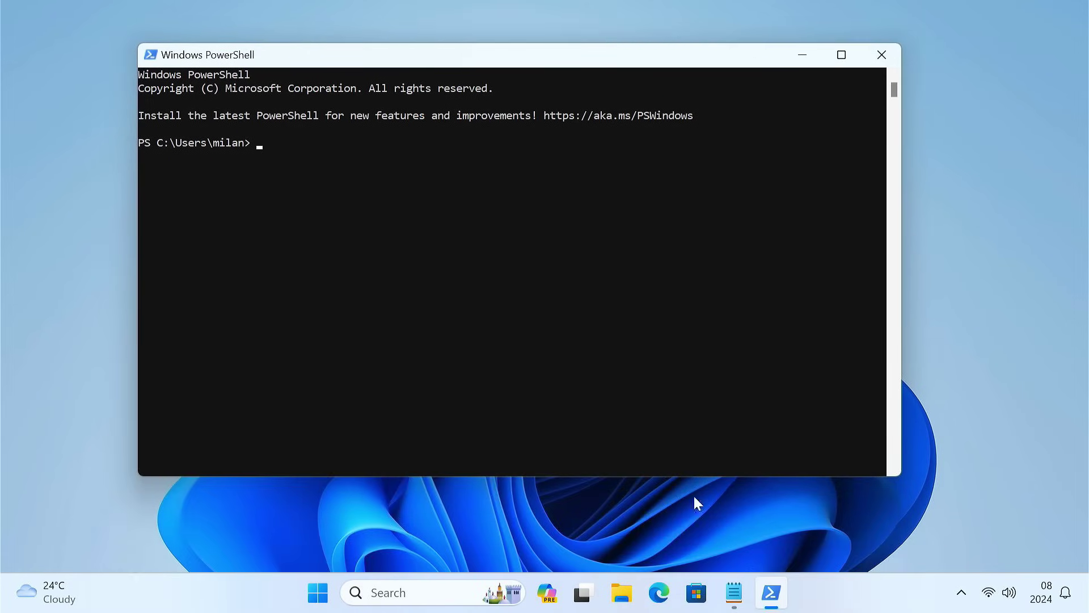
# Step: Run 'wsl --install' copied from Notepad and approve both UAC prompts
pyautogui.click(730, 590)
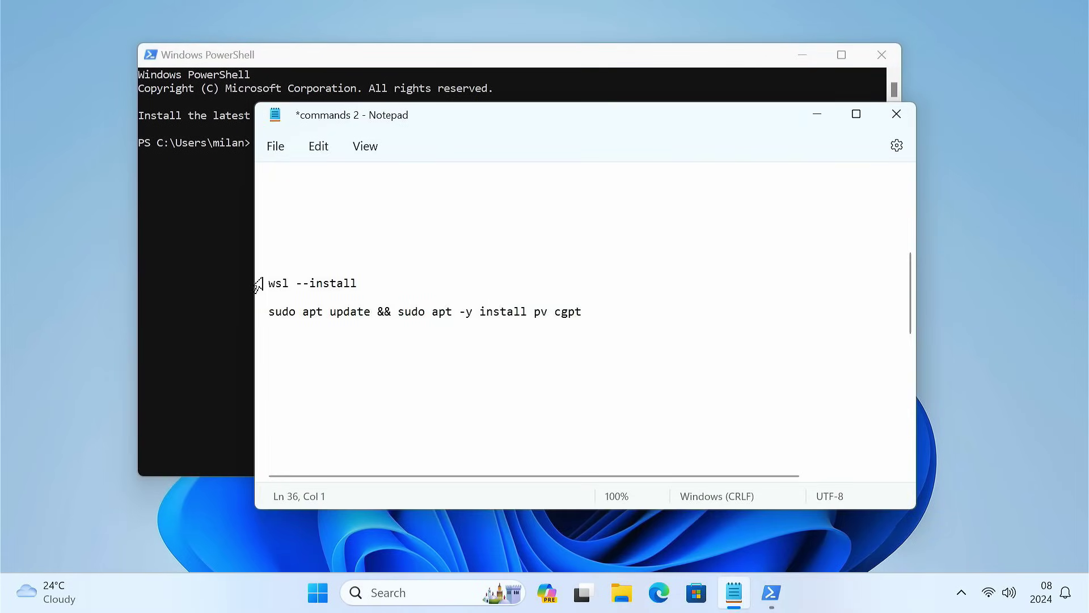
pyautogui.moveTo(272, 283); pyautogui.dragTo(365, 284)
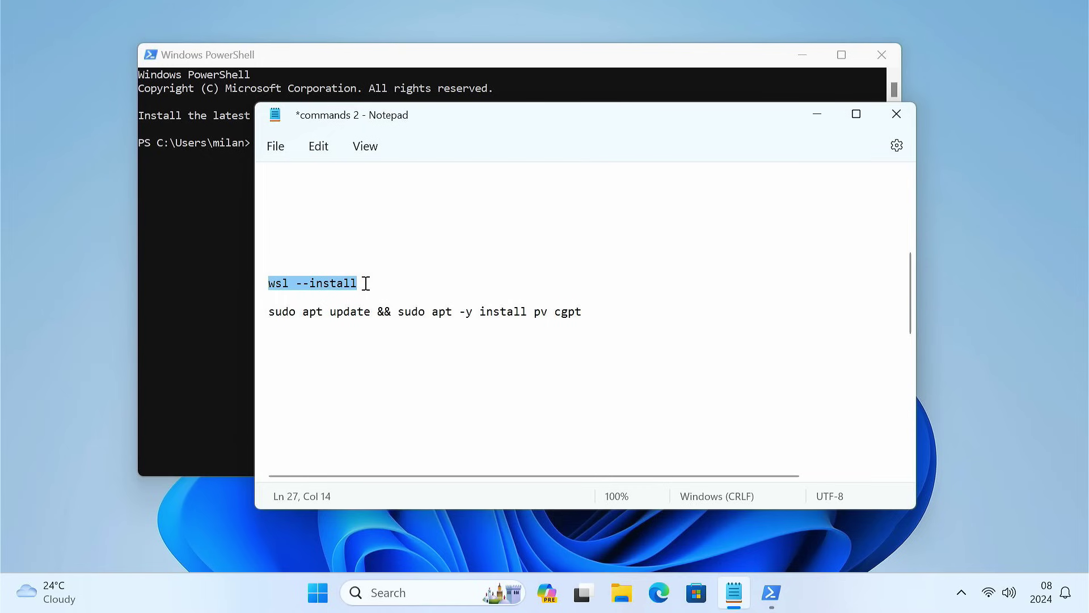
pyautogui.click(817, 114)
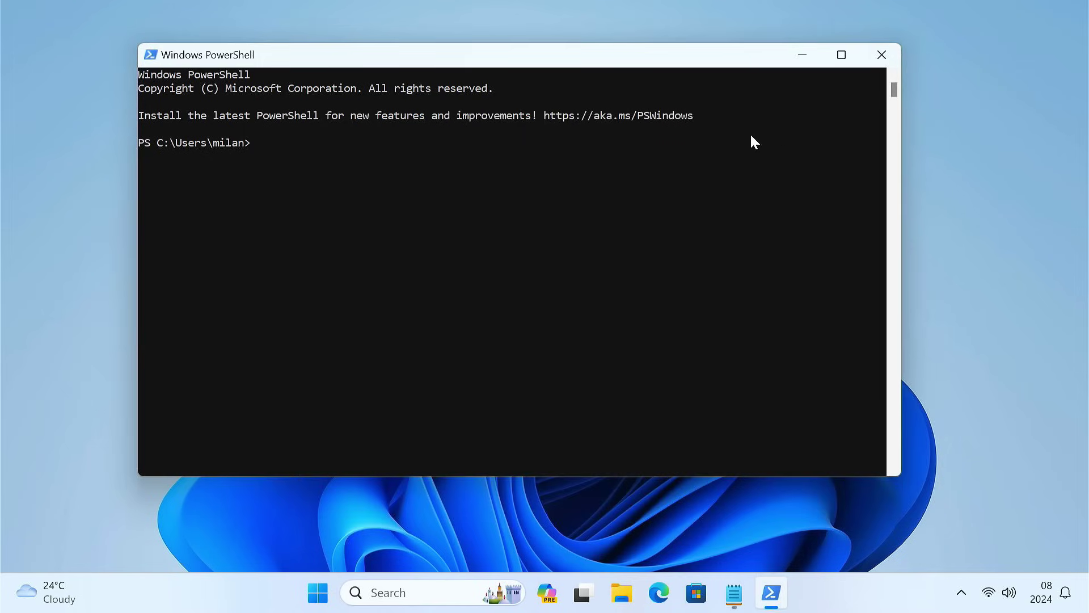
pyautogui.rightClick(390, 182)
pyautogui.press('Return')
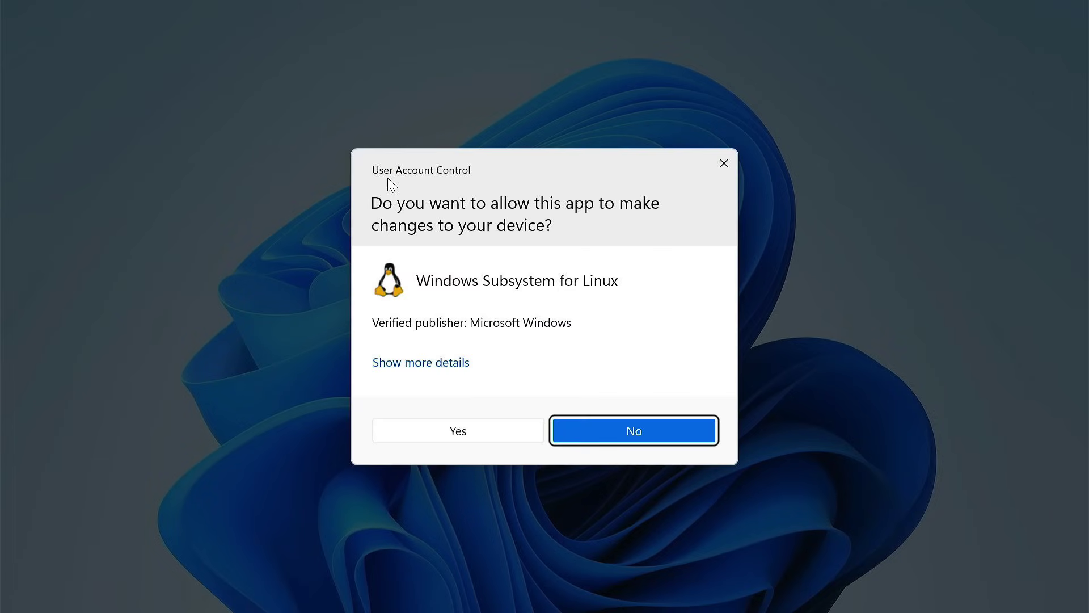
pyautogui.click(486, 437)
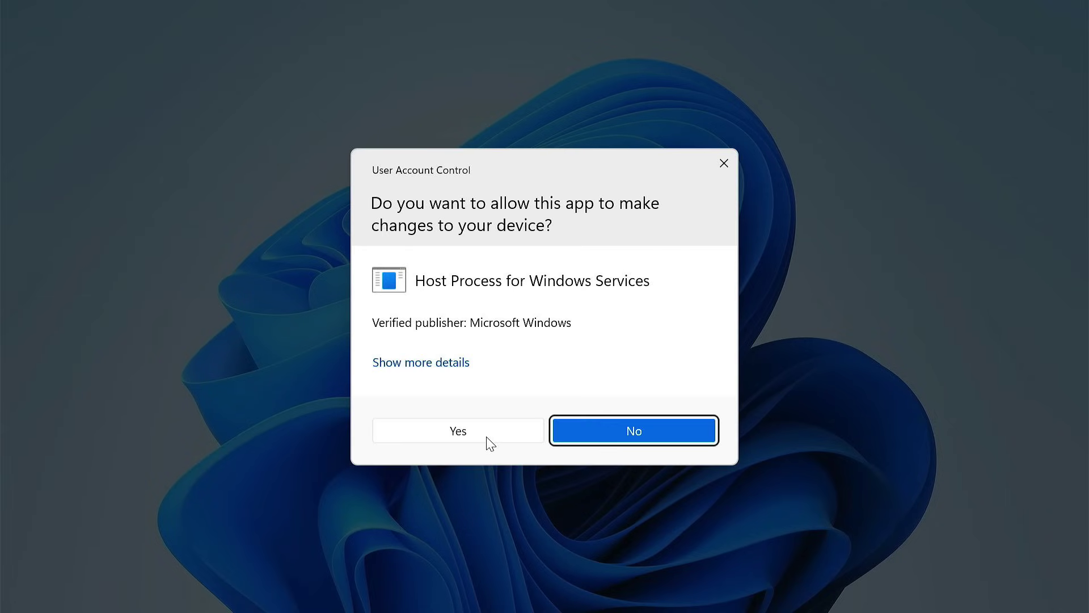
pyautogui.click(485, 435)
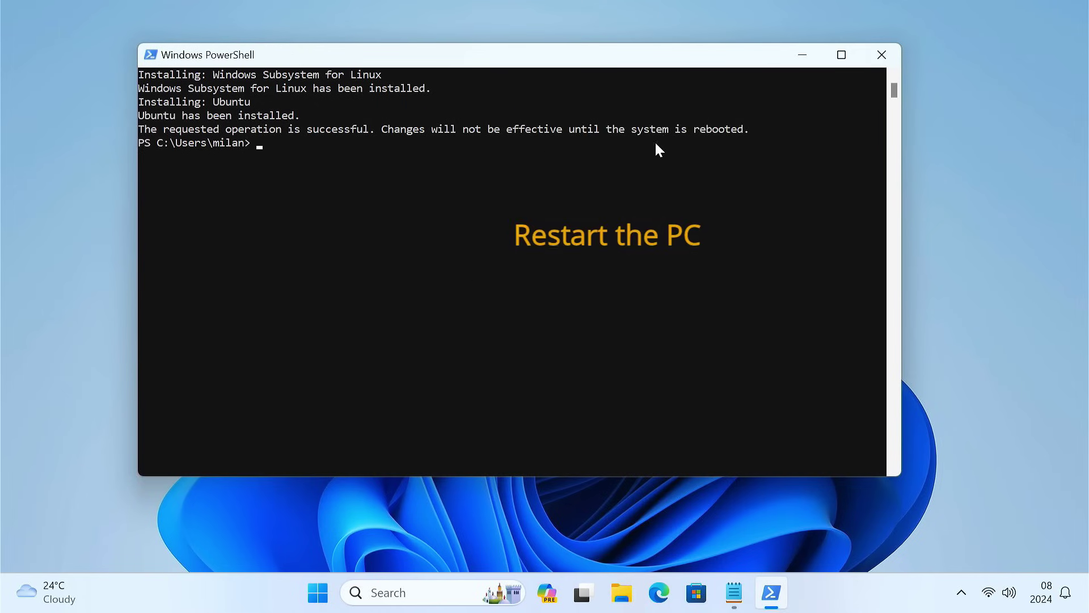
# Step: Close PowerShell, restart Windows from the Start power menu, and sign back in with the PIN
pyautogui.click(866, 60)
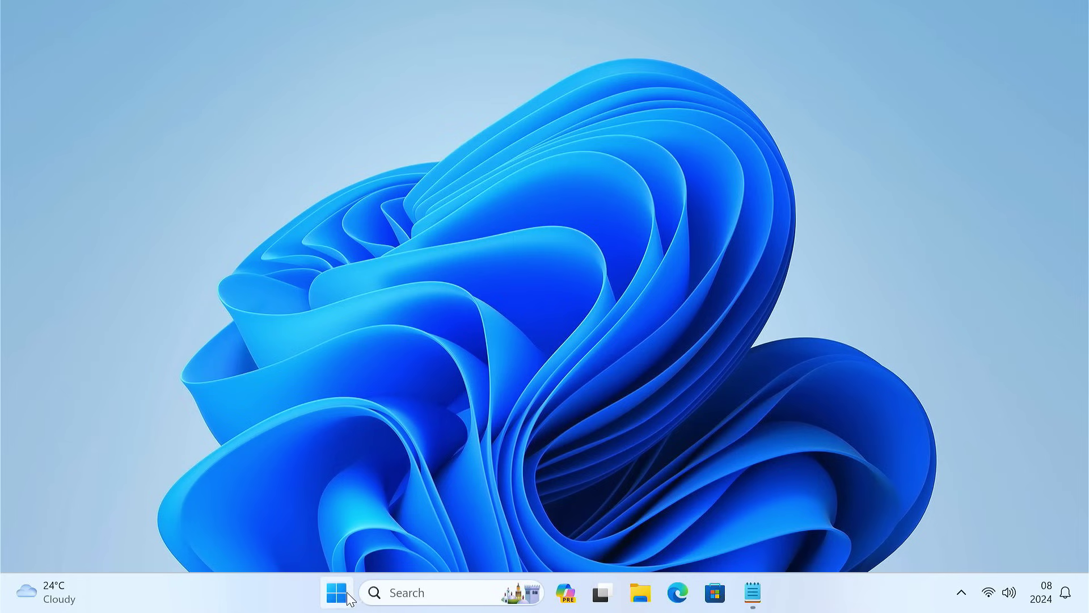
pyautogui.click(337, 592)
pyautogui.click(755, 534)
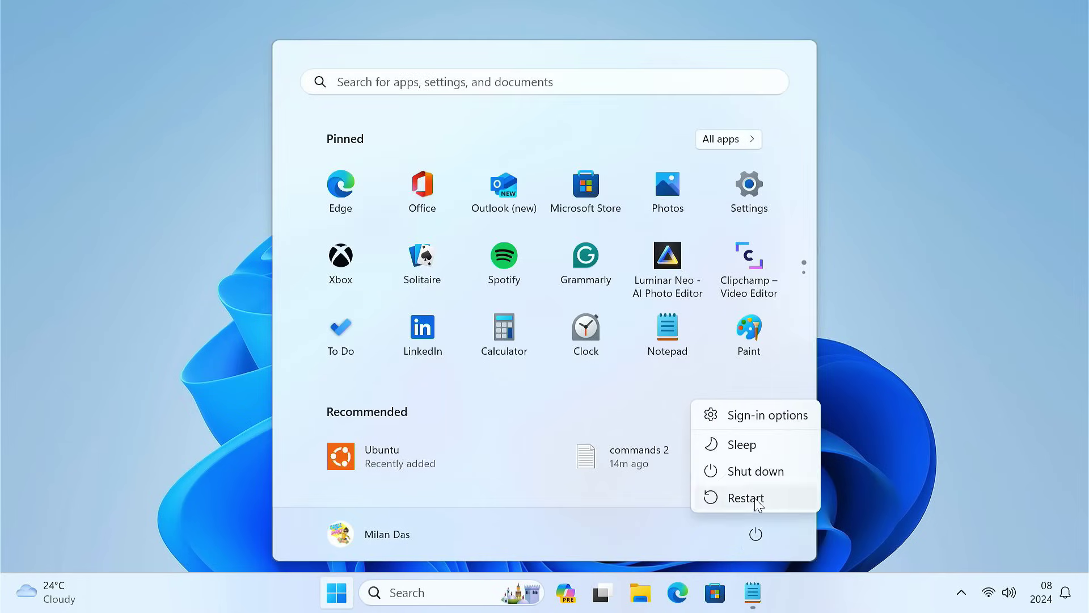
pyautogui.click(757, 500)
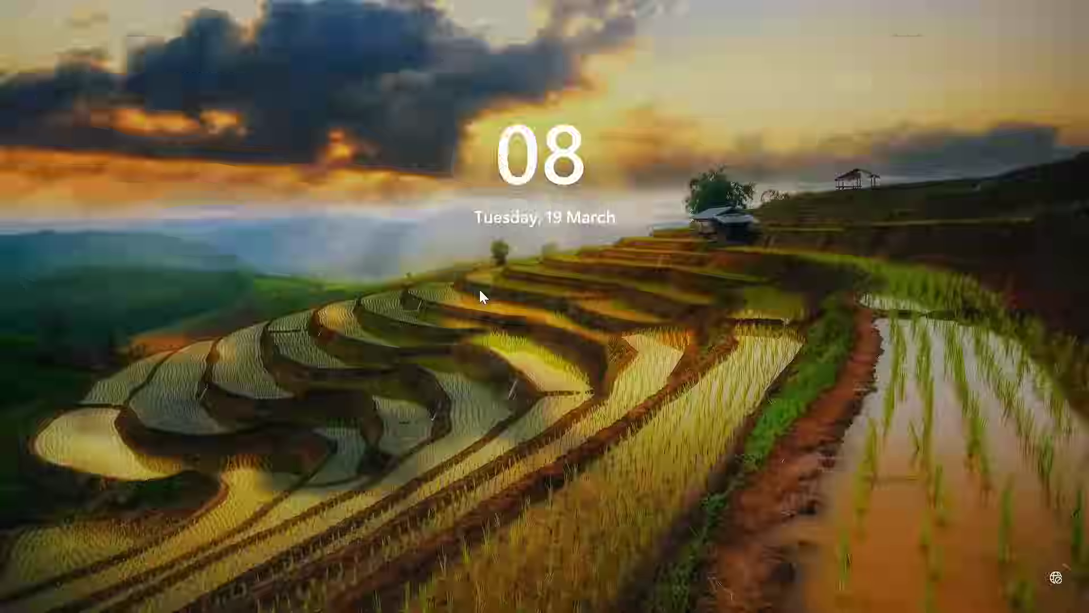
pyautogui.click(479, 292)
pyautogui.write('••••••')
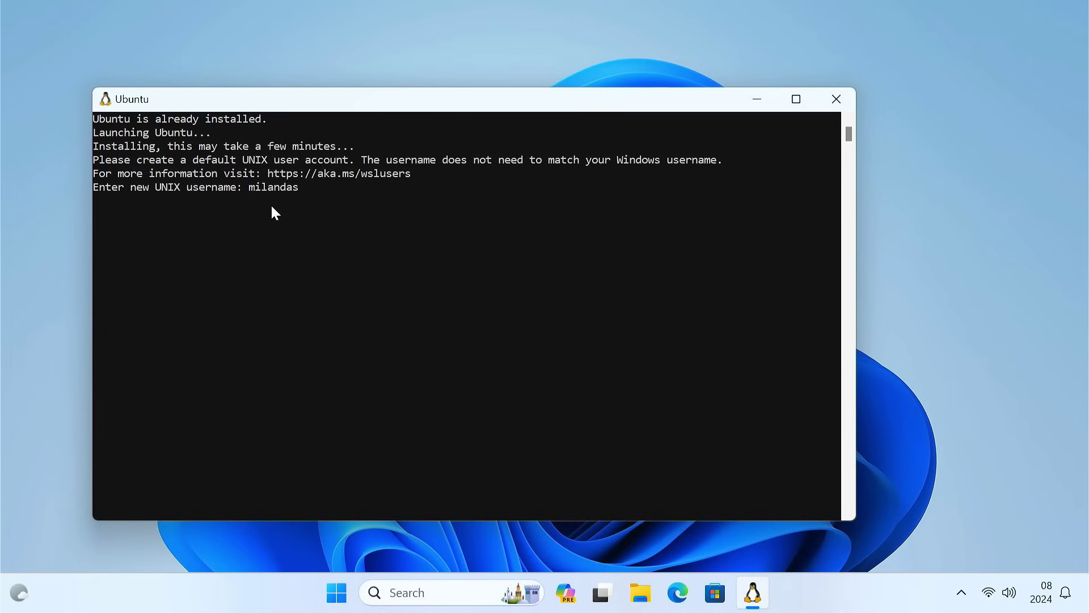
# Step: Finish the UNIX user setup, run 'sudo apt update && sudo apt -y install pv cgpt', then close Ubuntu
pyautogui.press('Return')
pyautogui.press('Return')
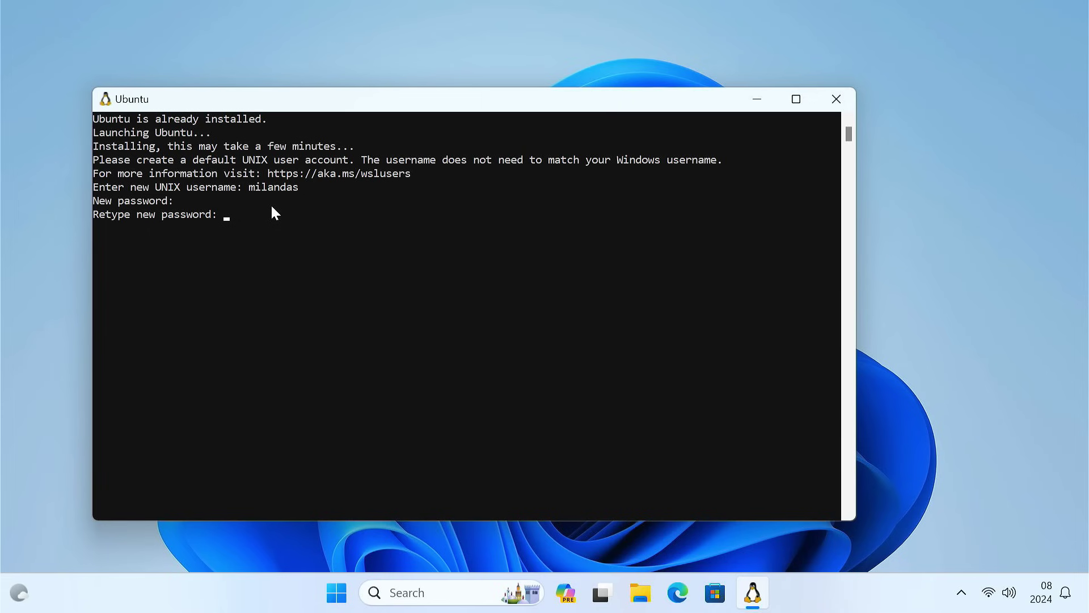
pyautogui.press('Return')
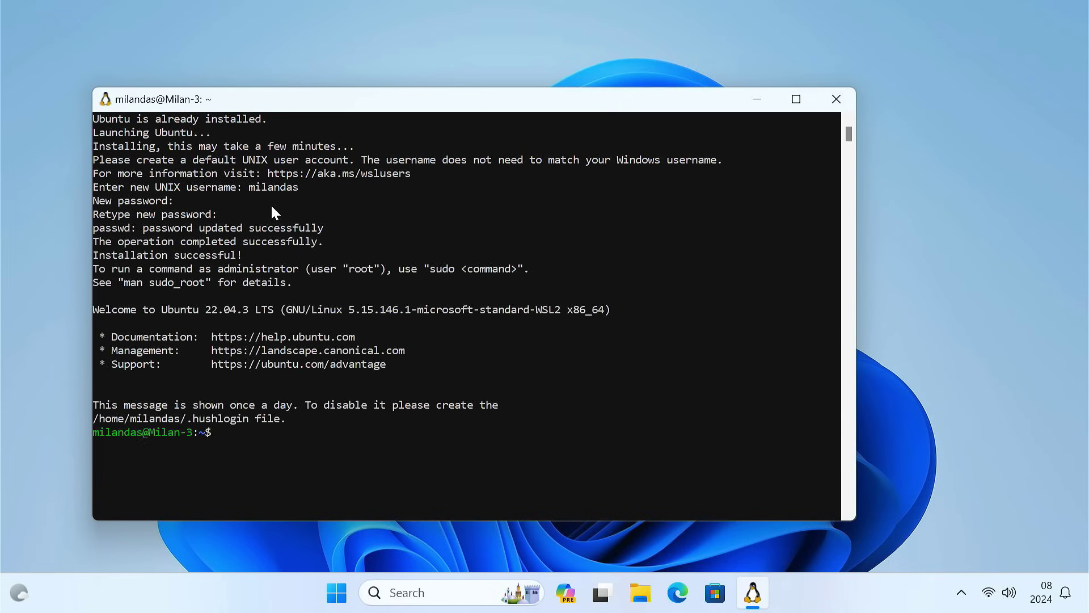
pyautogui.click(772, 593)
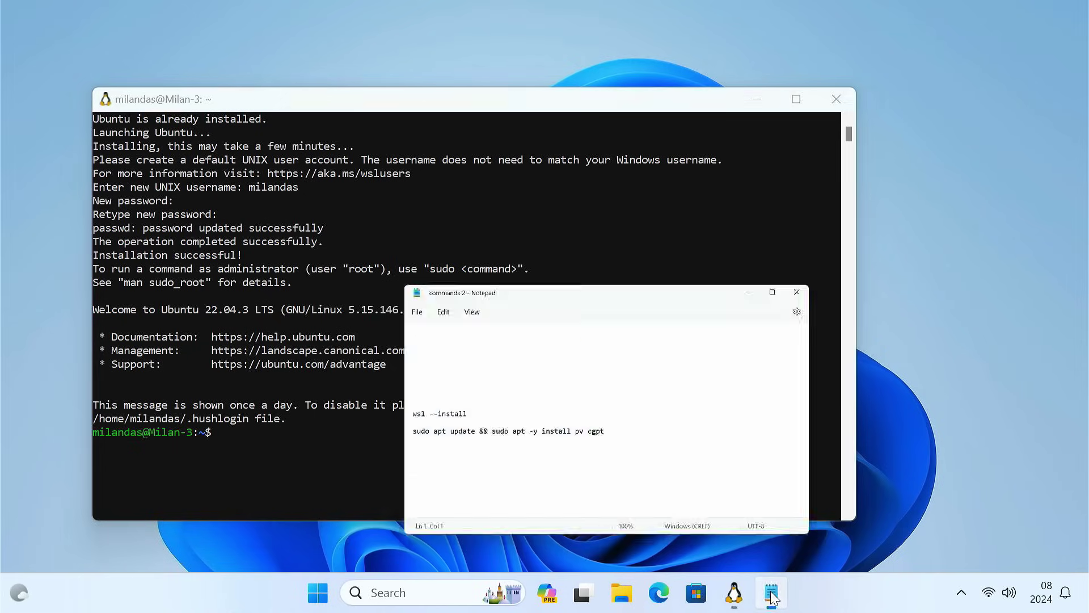
pyautogui.moveTo(269, 342); pyautogui.dragTo(585, 341)
pyautogui.hotkey('ctrl', 'c')
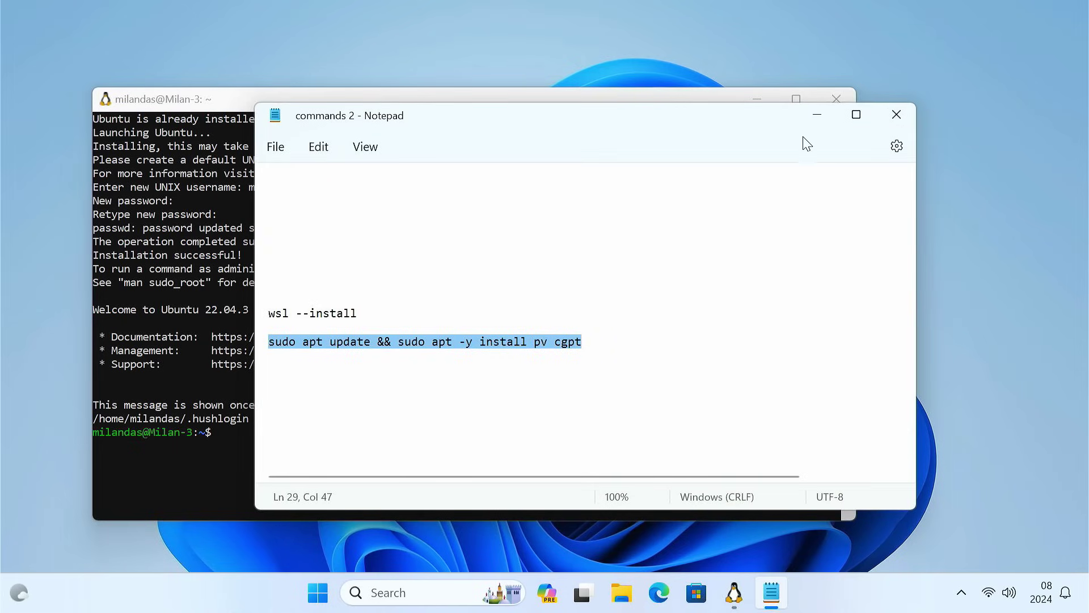
pyautogui.click(817, 115)
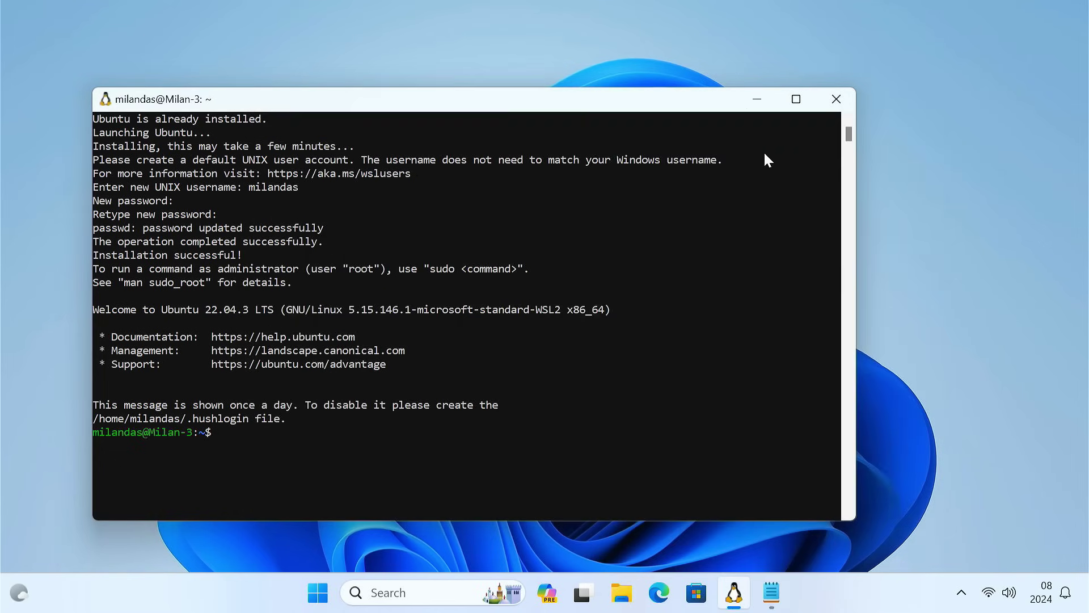
pyautogui.rightClick(260, 457)
pyautogui.press('Return')
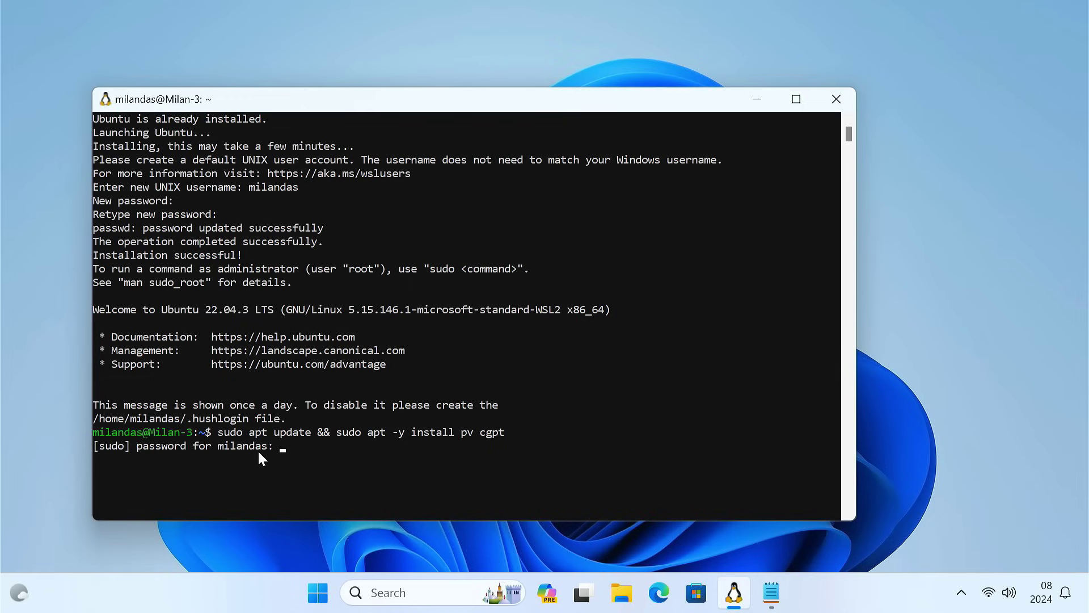
pyautogui.press('Return')
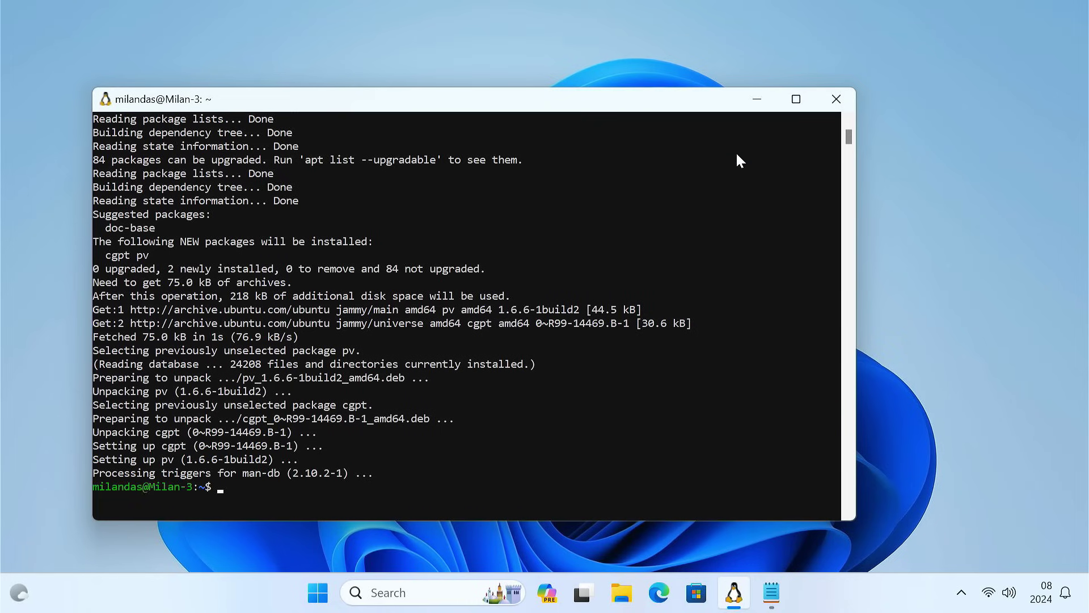
pyautogui.click(822, 107)
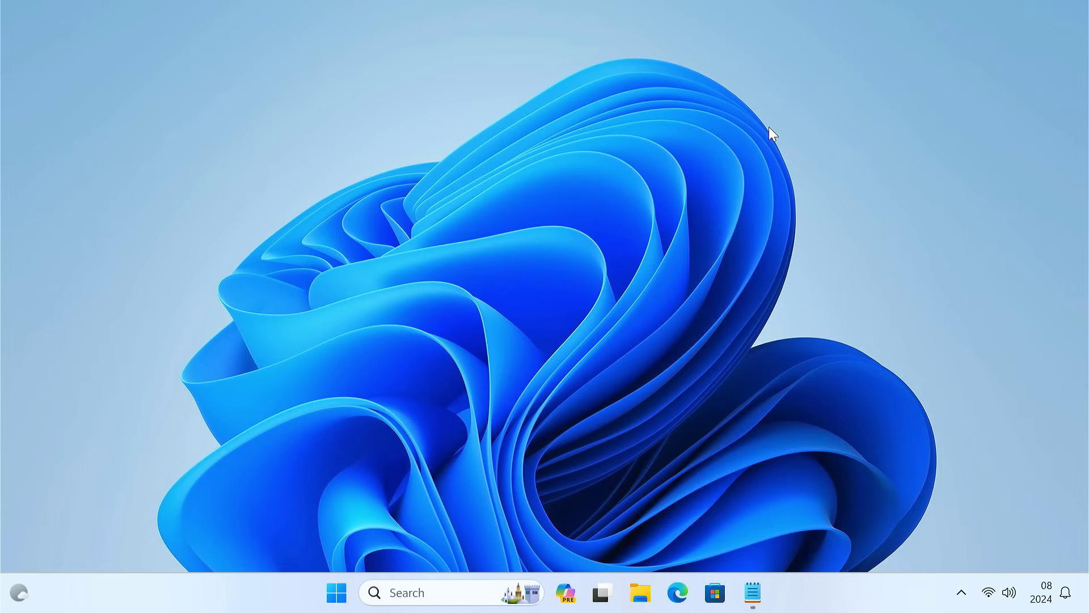
# Step: Open Disk Management and shrink C: by 100000 MB to 139.95 GB
pyautogui.click(478, 589)
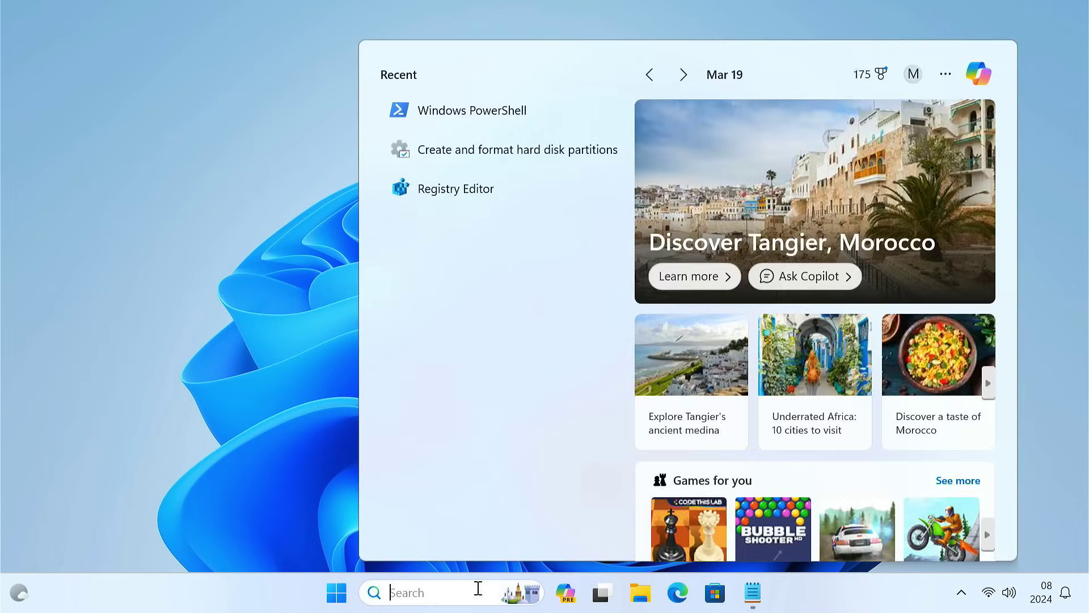
pyautogui.write('partition')
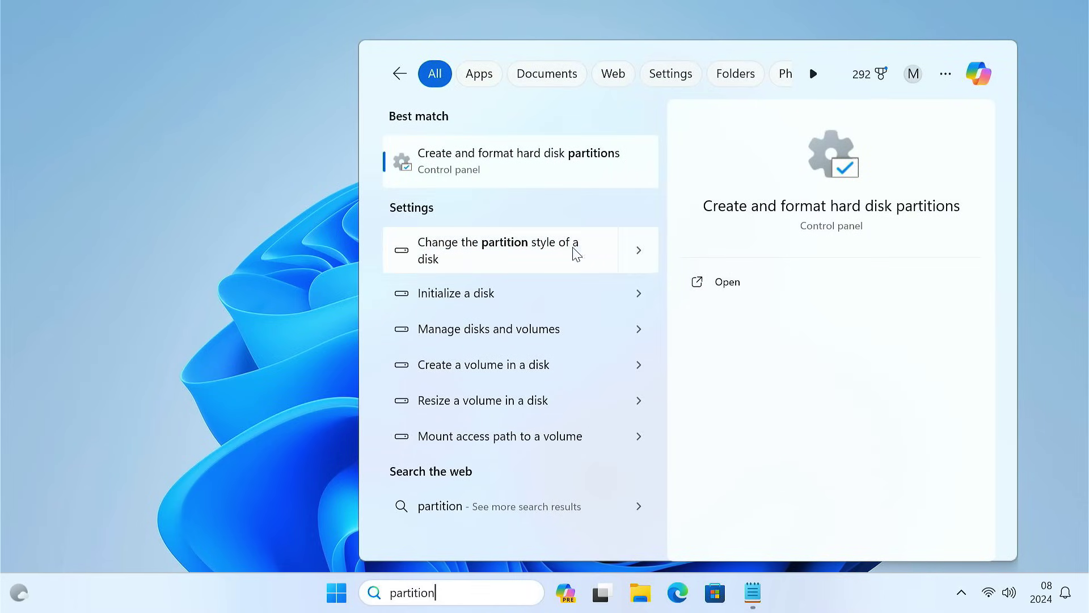
pyautogui.click(565, 158)
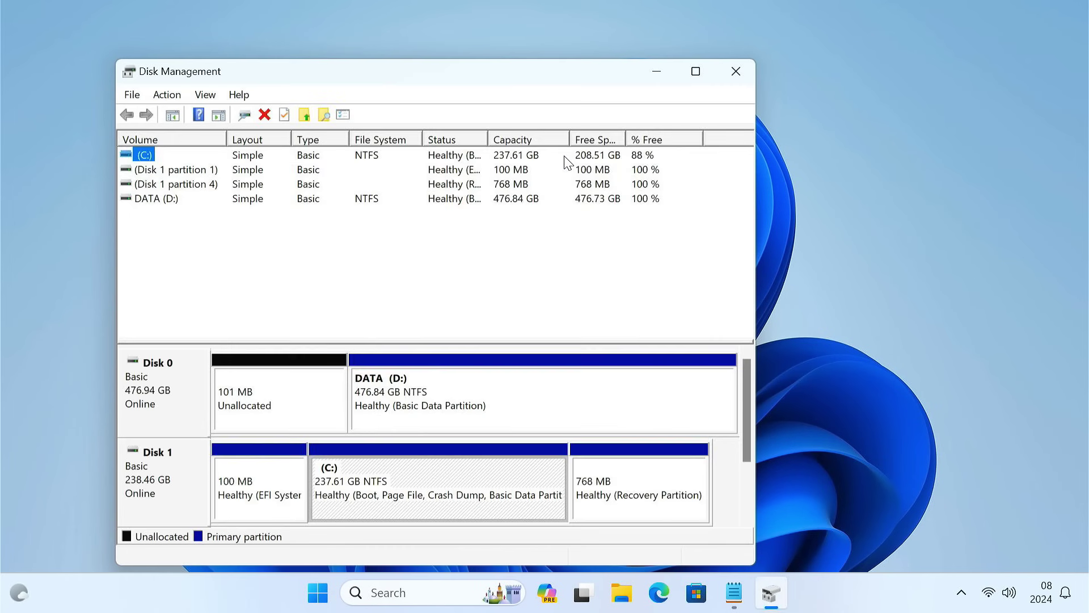
pyautogui.click(695, 71)
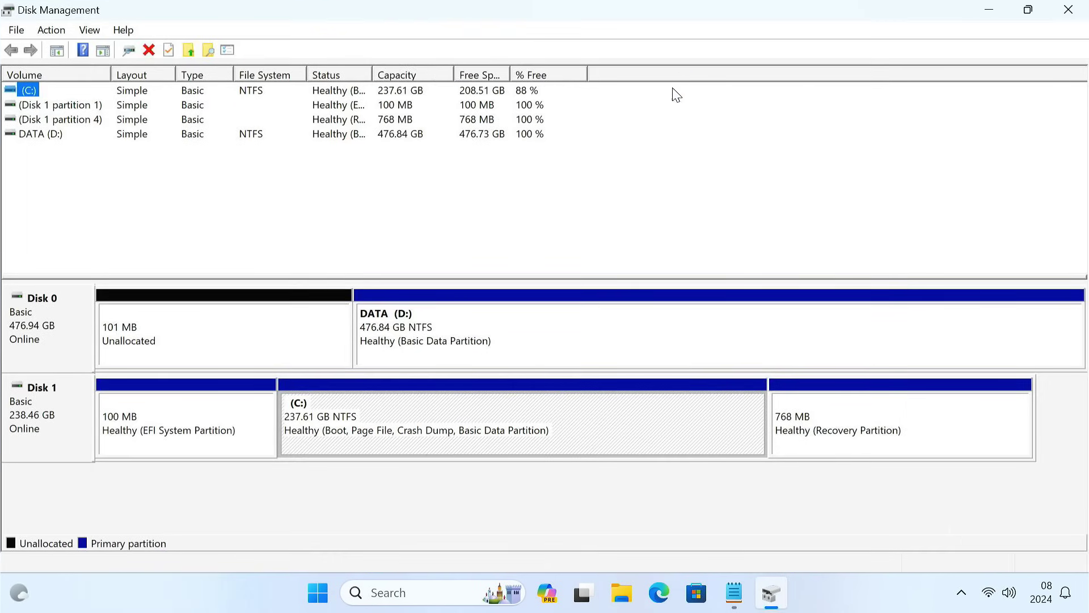
pyautogui.rightClick(554, 423)
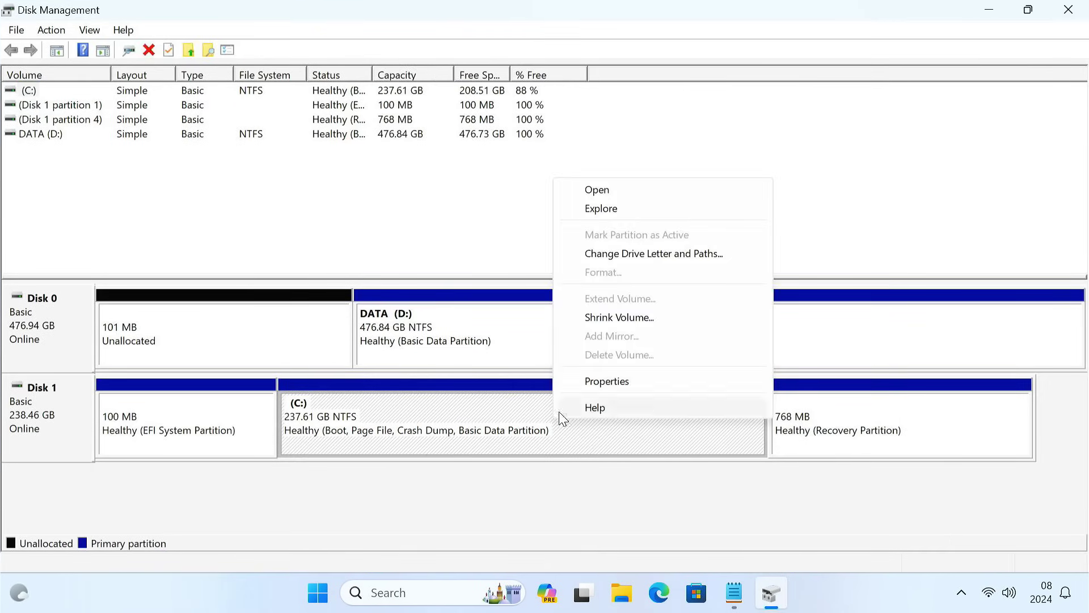
pyautogui.click(622, 316)
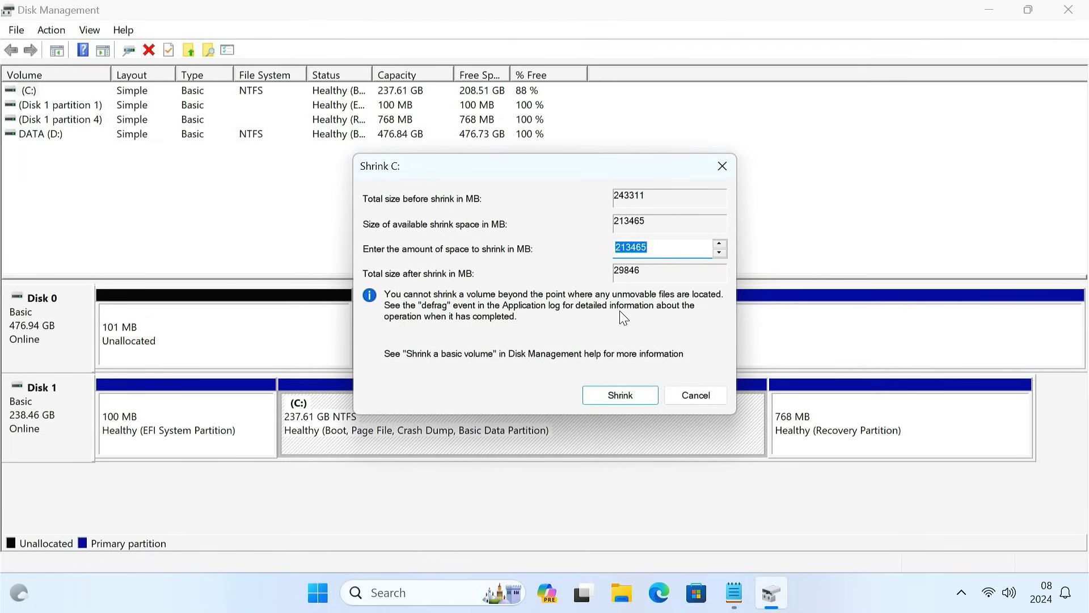
pyautogui.write('100000')
pyautogui.click(624, 393)
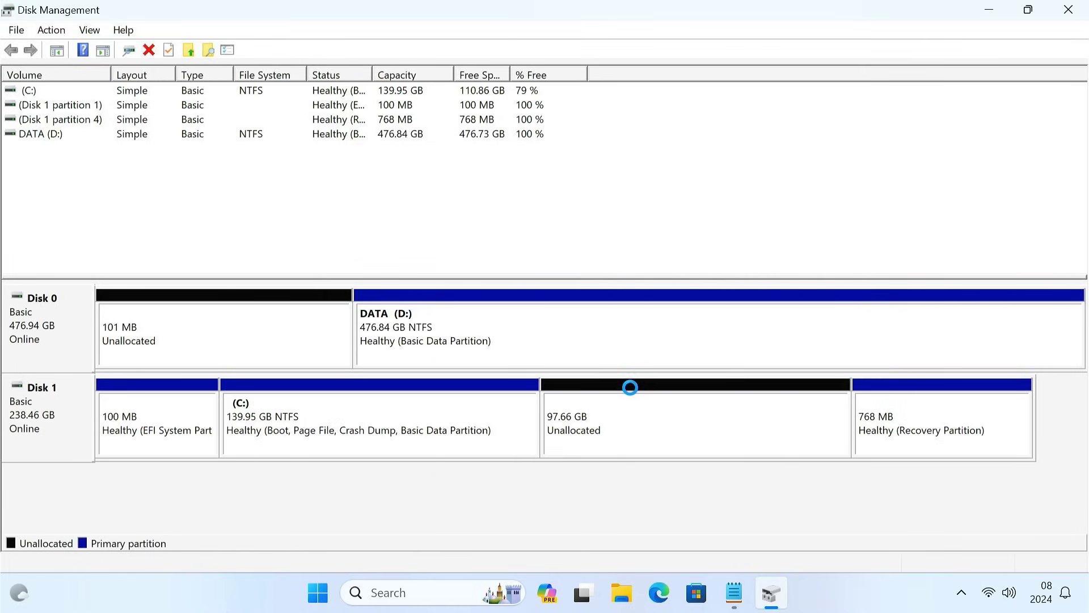
# Step: Start a New Simple Volume on the 97.66 GB unallocated space with 100000 MB size and drive letter E
pyautogui.rightClick(639, 414)
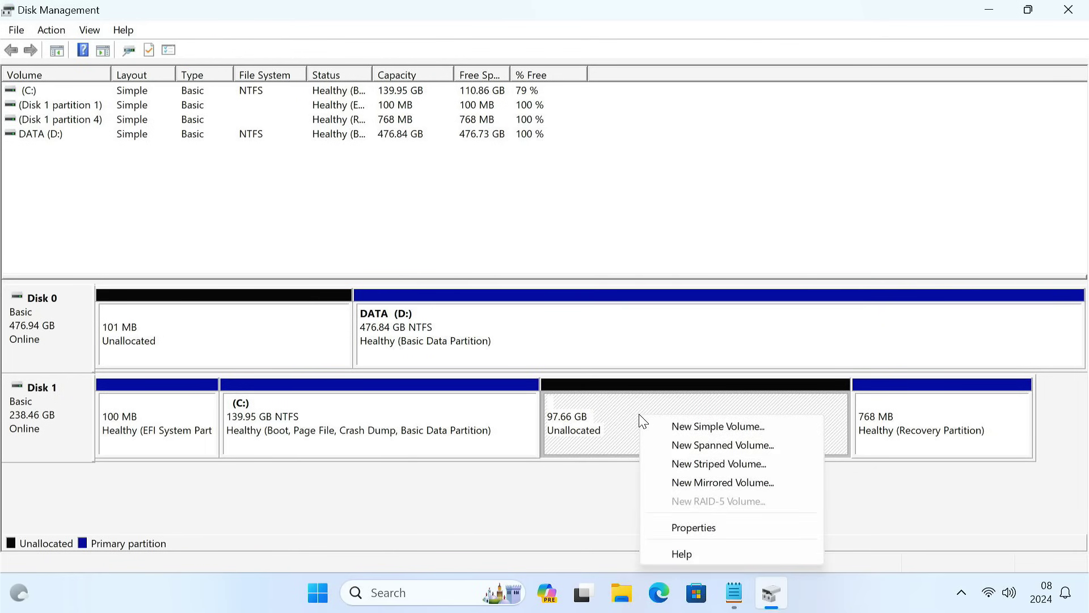
pyautogui.click(704, 428)
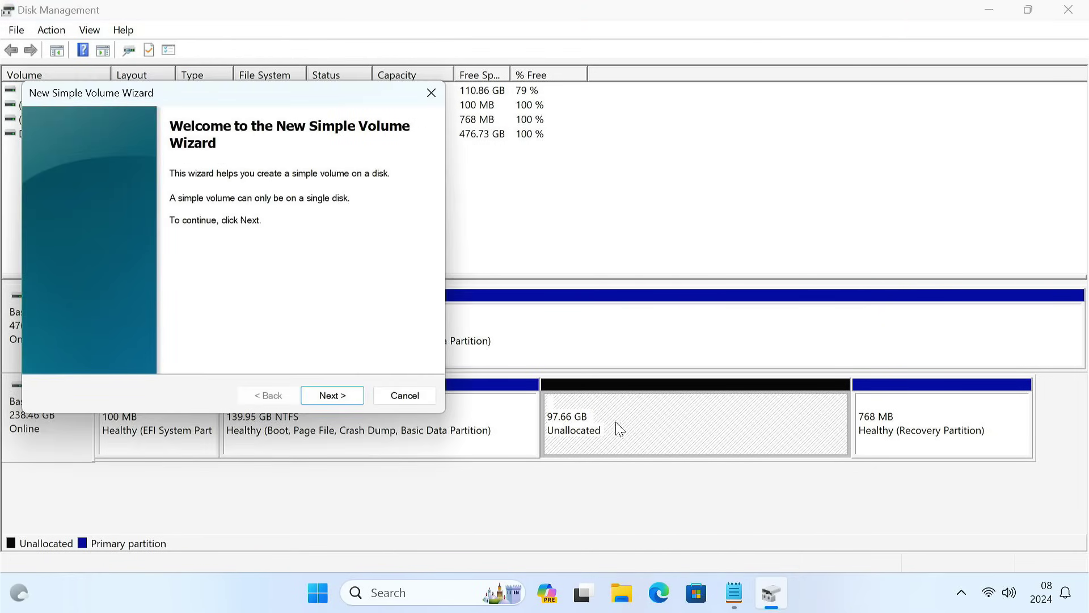
pyautogui.click(353, 401)
pyautogui.click(352, 400)
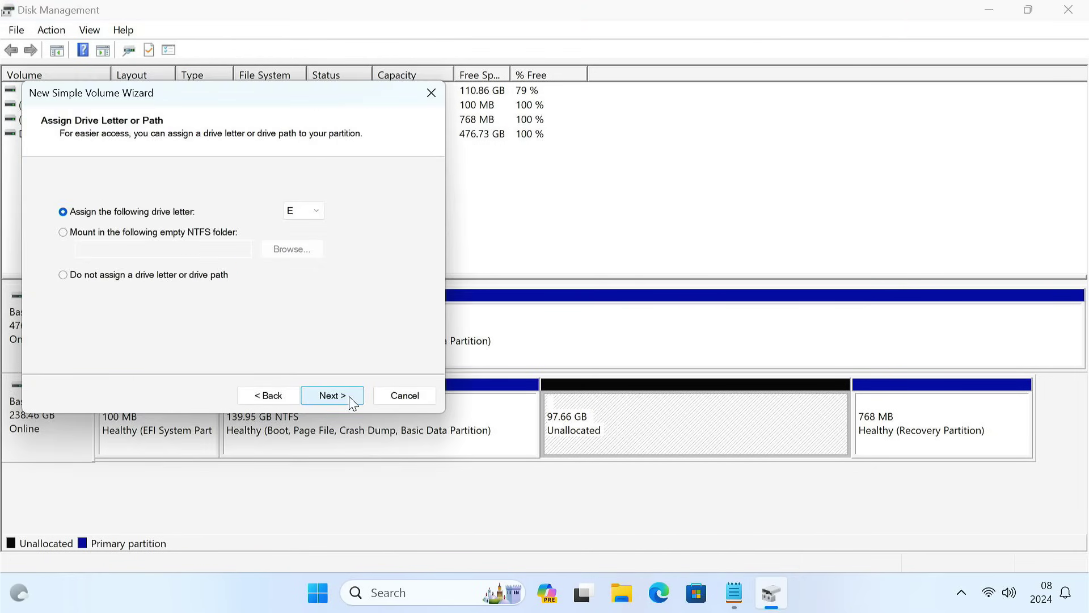
pyautogui.click(349, 398)
# Step: Label the NTFS volume ChromeOS, finish the wizard, and close Disk Management
pyautogui.moveTo(278, 297); pyautogui.dragTo(201, 291)
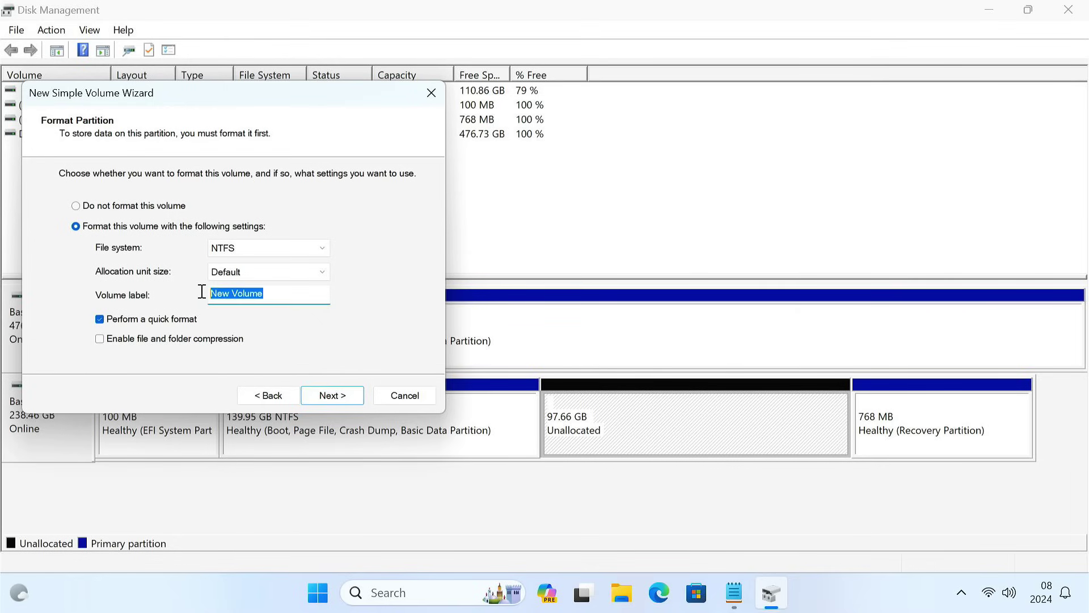
pyautogui.press('BackSpace')
pyautogui.click(327, 398)
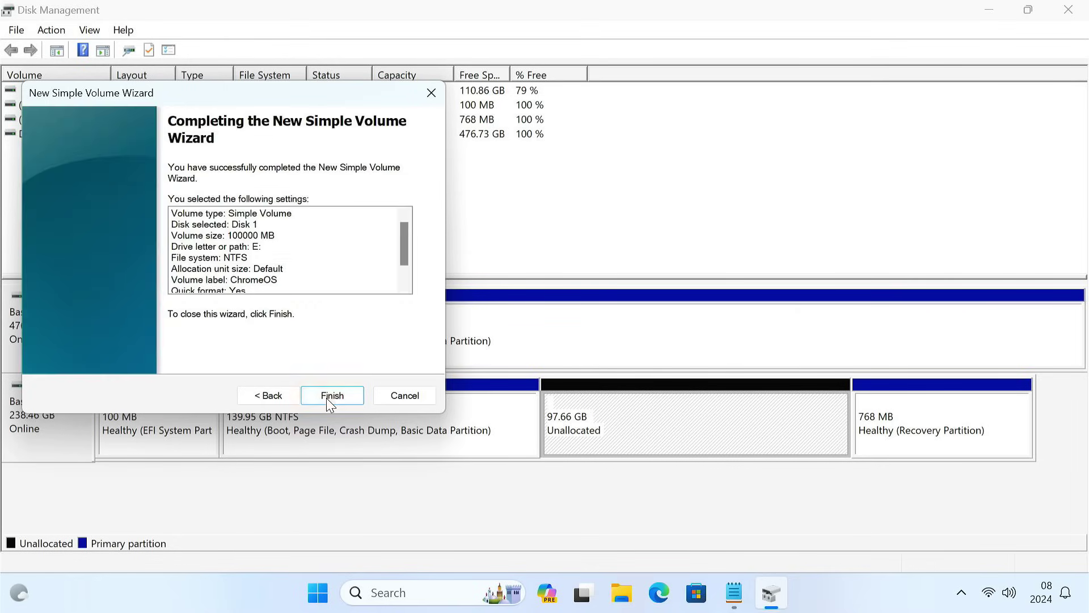
pyautogui.click(326, 397)
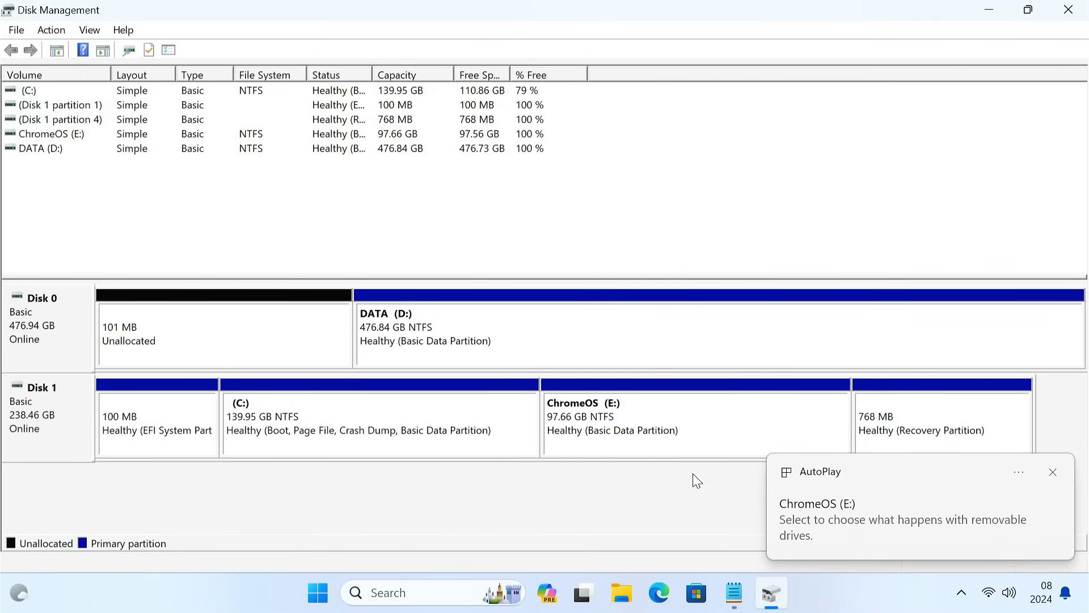
pyautogui.click(1053, 473)
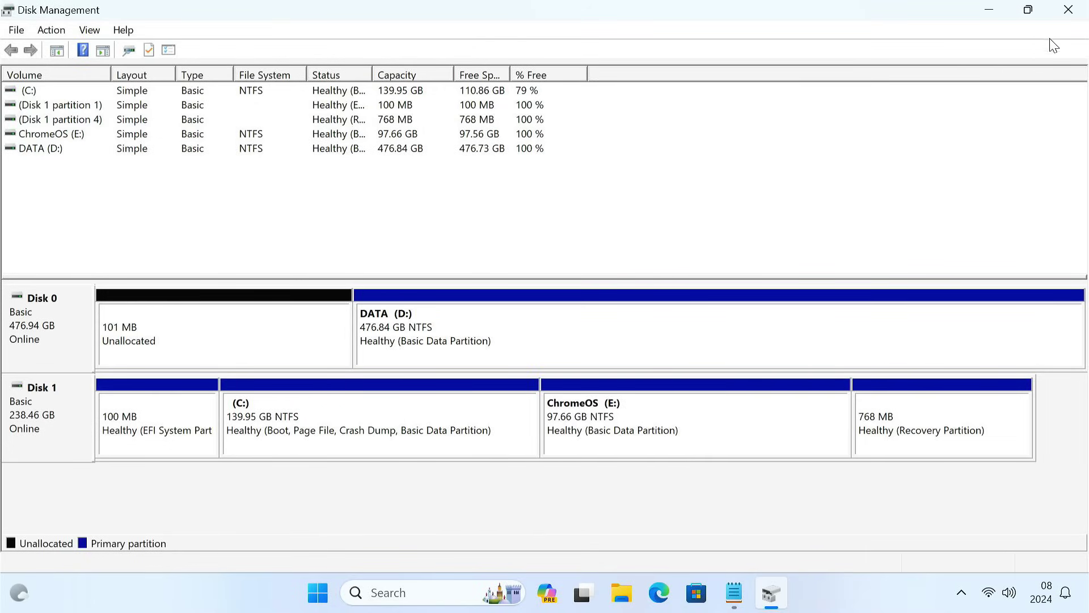
pyautogui.click(1068, 9)
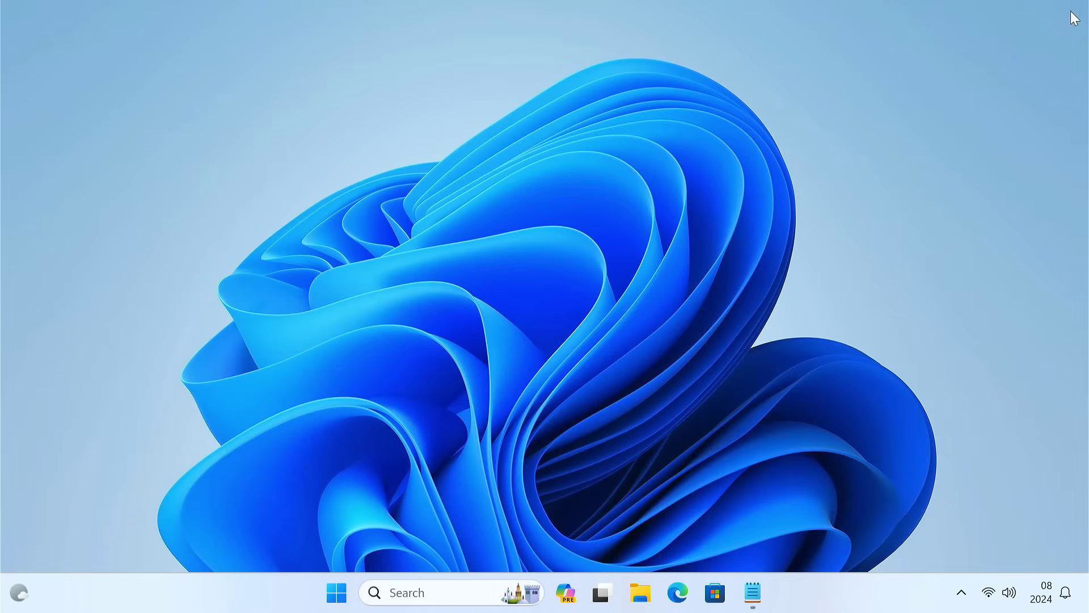
# Step: Open the ChromeOS (E:) drive from This PC in File Explorer
pyautogui.click(642, 590)
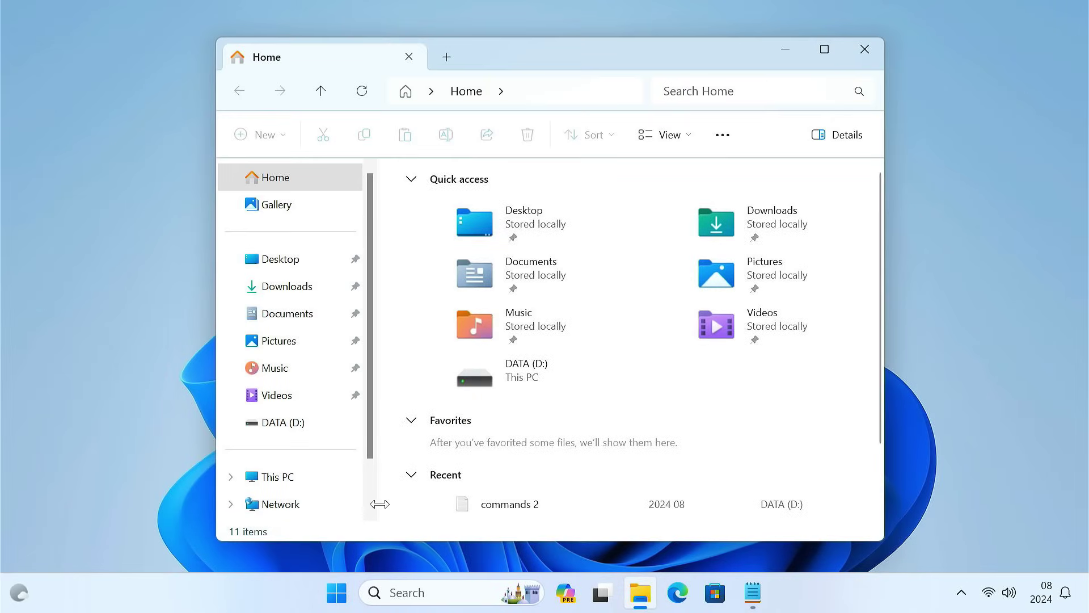
pyautogui.click(331, 479)
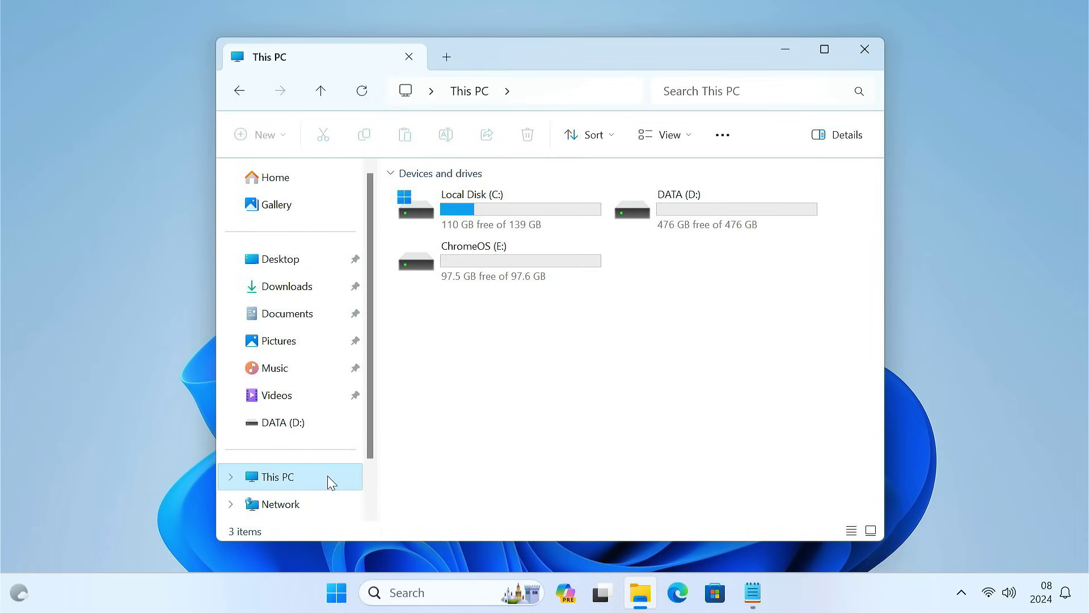
pyautogui.click(497, 262)
pyautogui.doubleClick(497, 262)
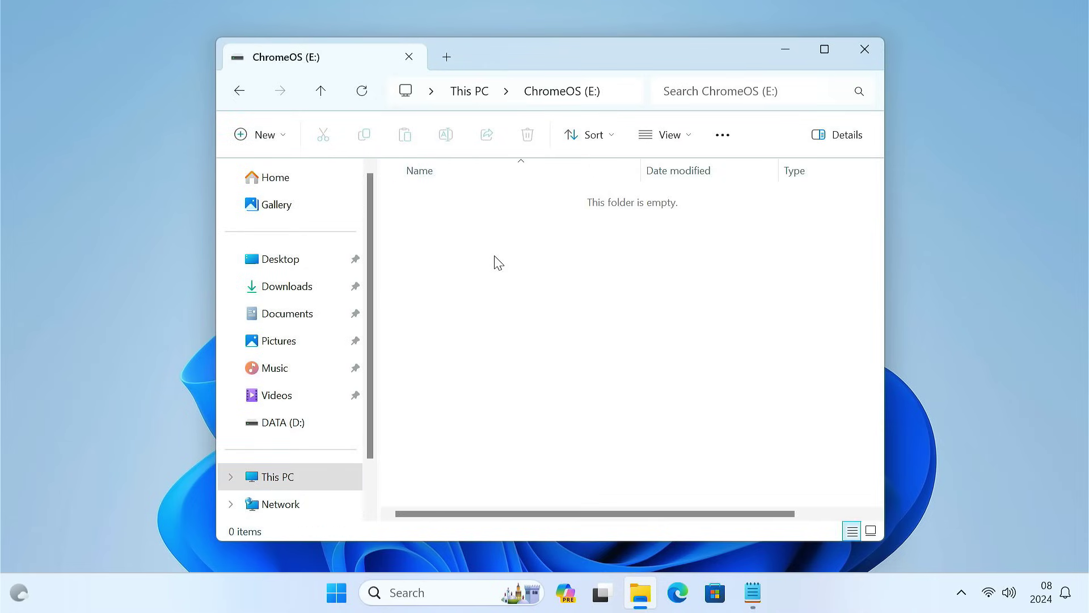
# Step: Create a new folder named brunch on the E: drive
pyautogui.click(291, 140)
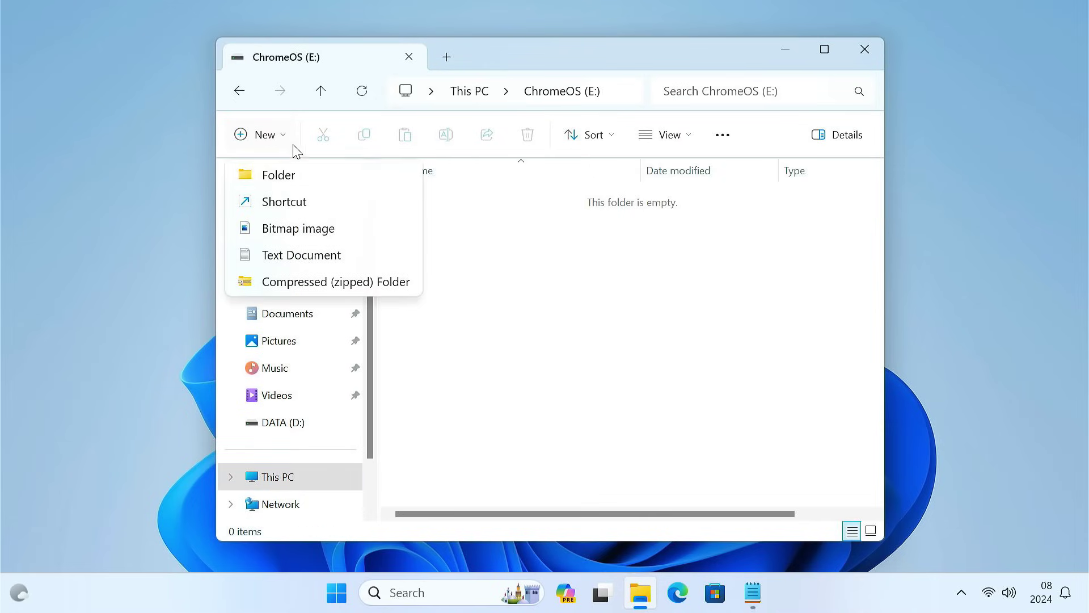
pyautogui.click(314, 177)
pyautogui.write('brunch')
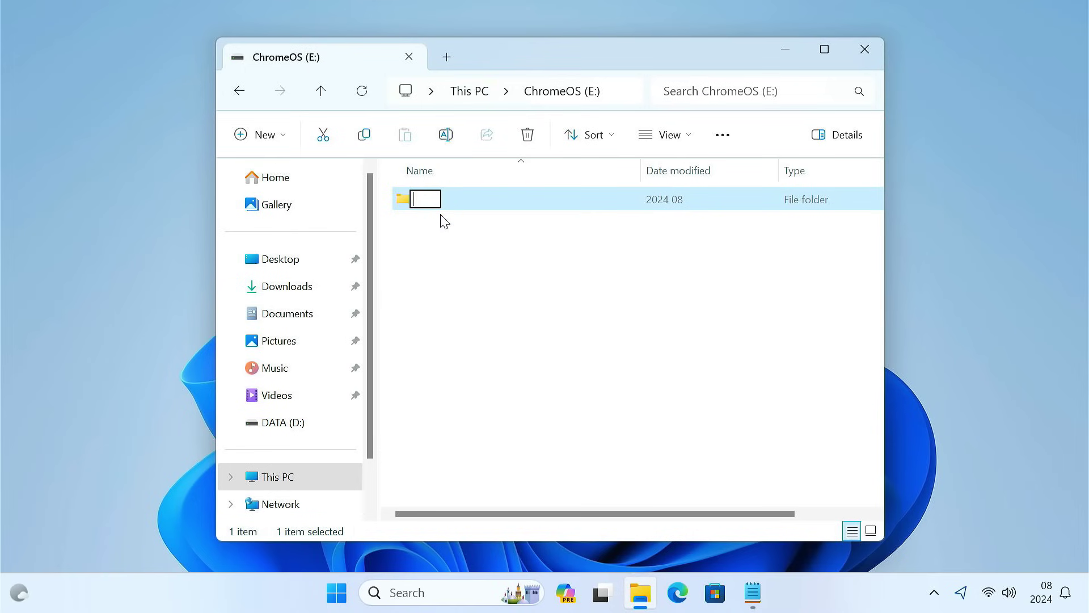
pyautogui.press('Return')
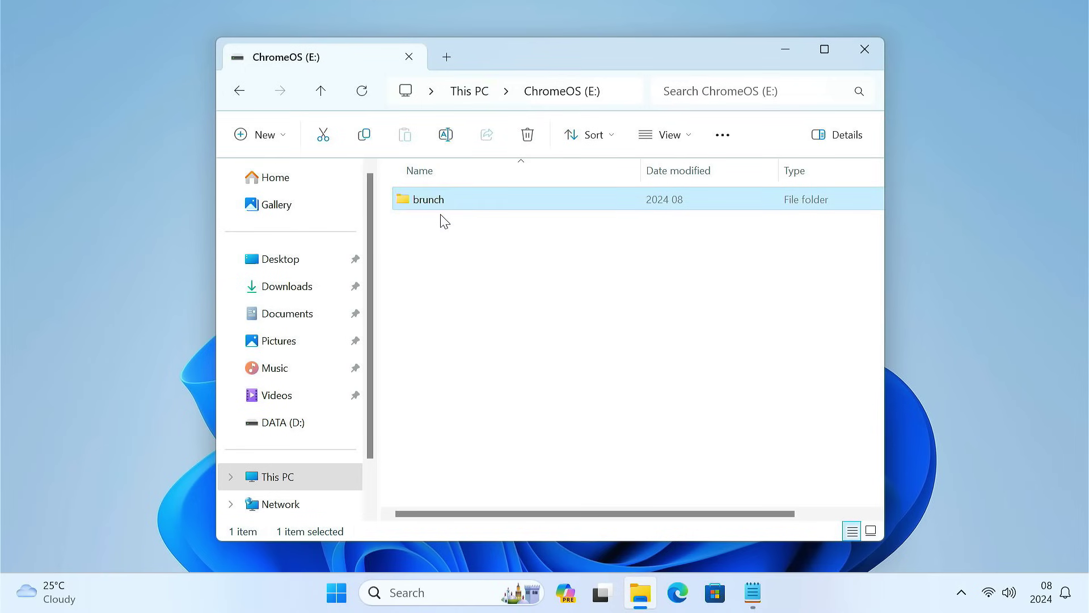
pyautogui.click(782, 54)
pyautogui.click(677, 592)
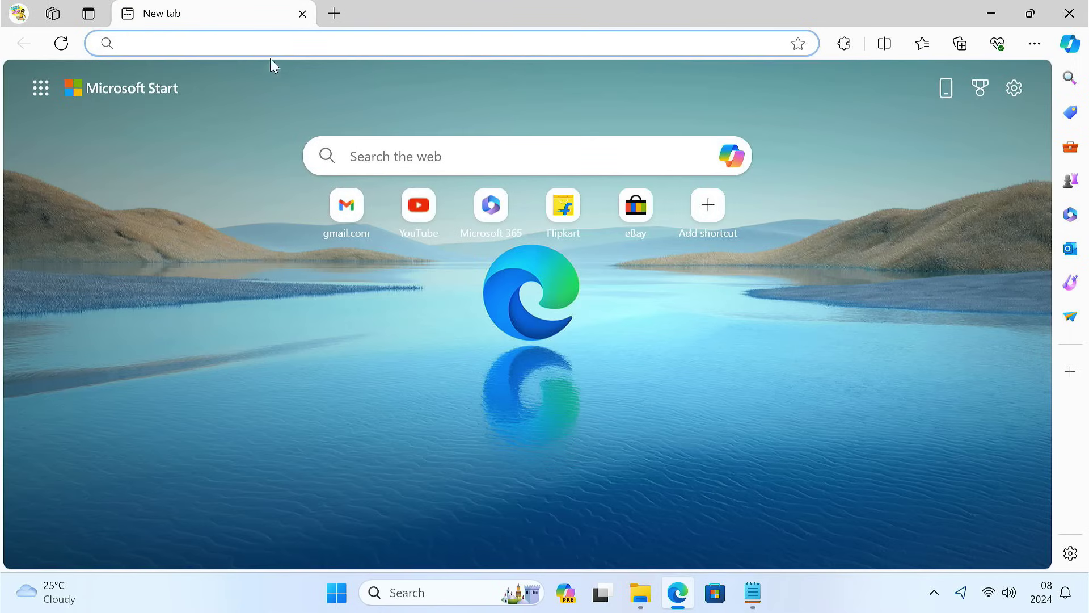
# Step: Find the sebanc/brunch GitHub releases and download brunch_r121_stable_20240224.tar.gz
pyautogui.write('download brunch github')
pyautogui.press('Return')
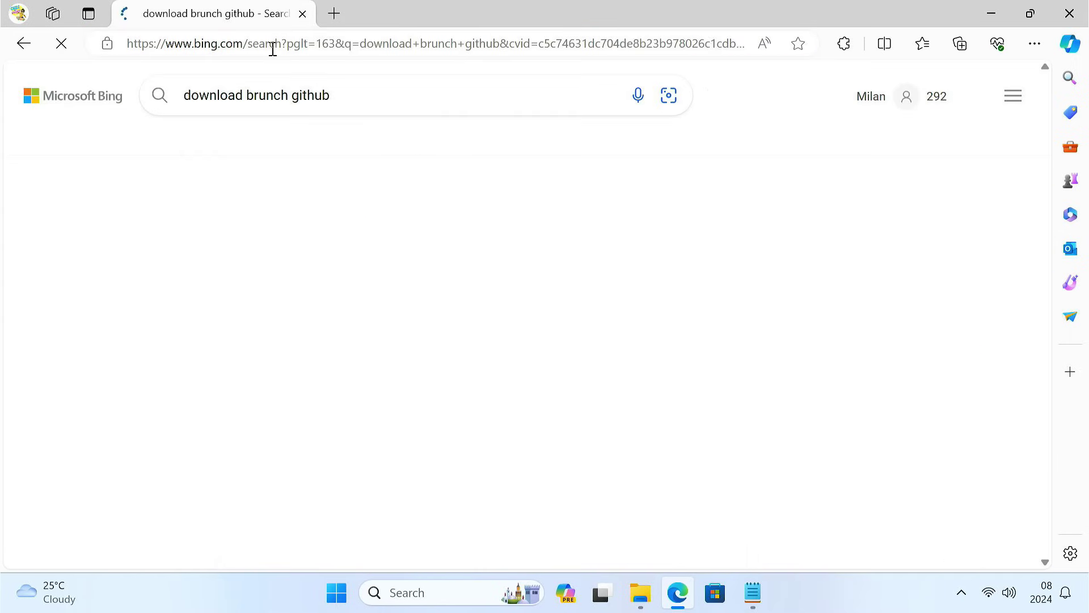
pyautogui.click(296, 250)
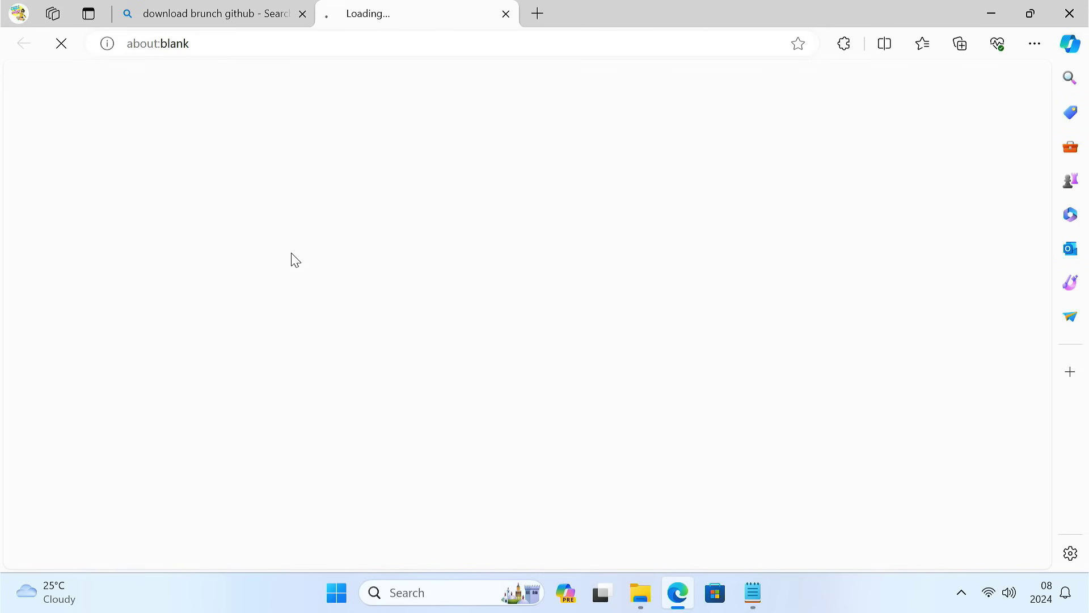
pyautogui.scroll(-6, 295, 260)
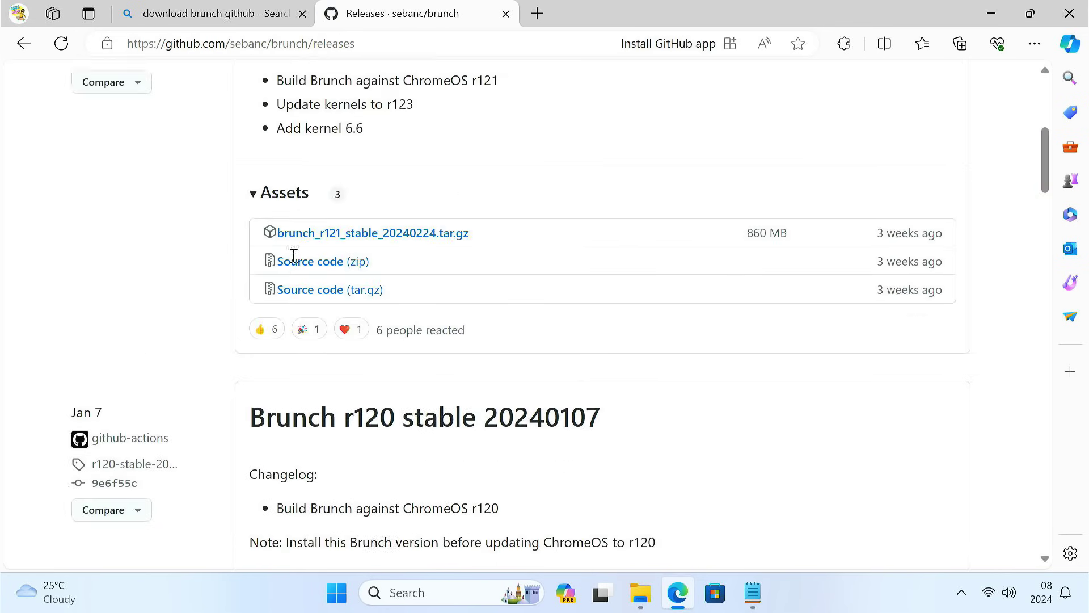
pyautogui.click(389, 227)
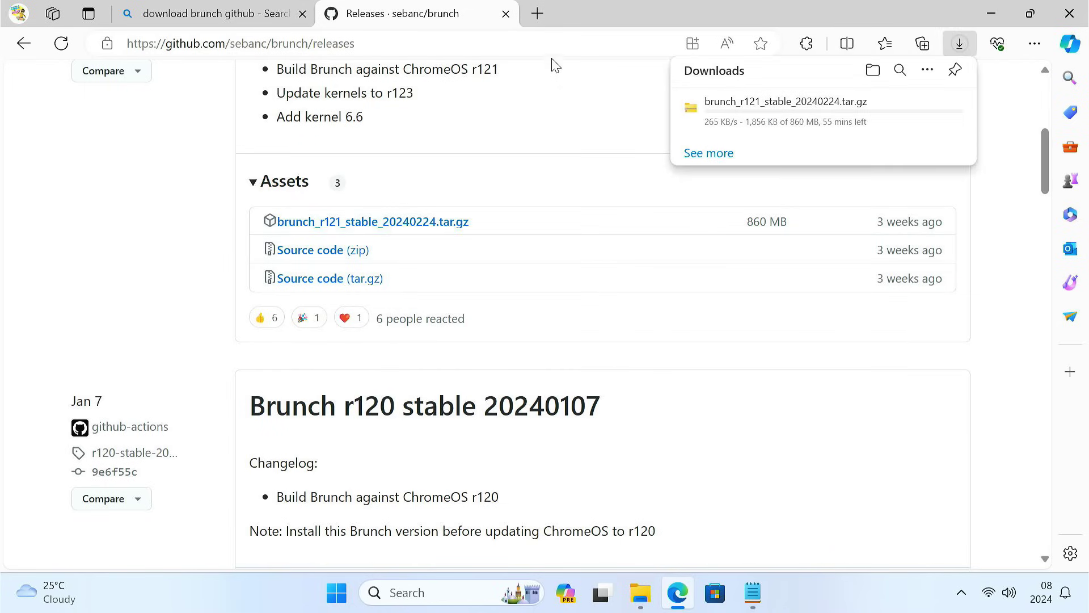
pyautogui.click(537, 13)
pyautogui.click(505, 14)
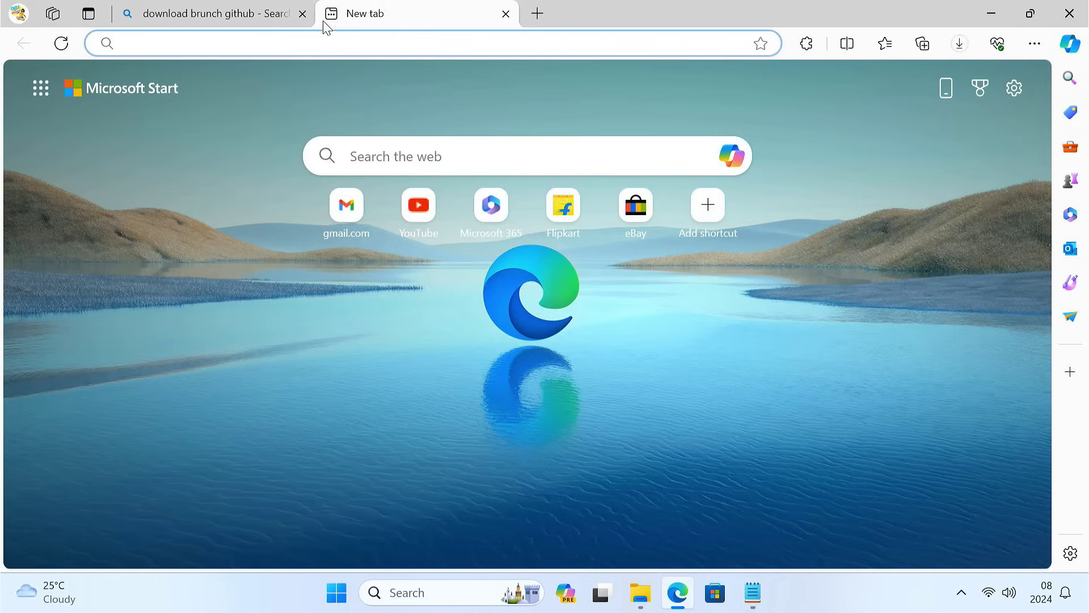
# Step: Load the Chrome OS Updates site at cros.tech
pyautogui.click(302, 14)
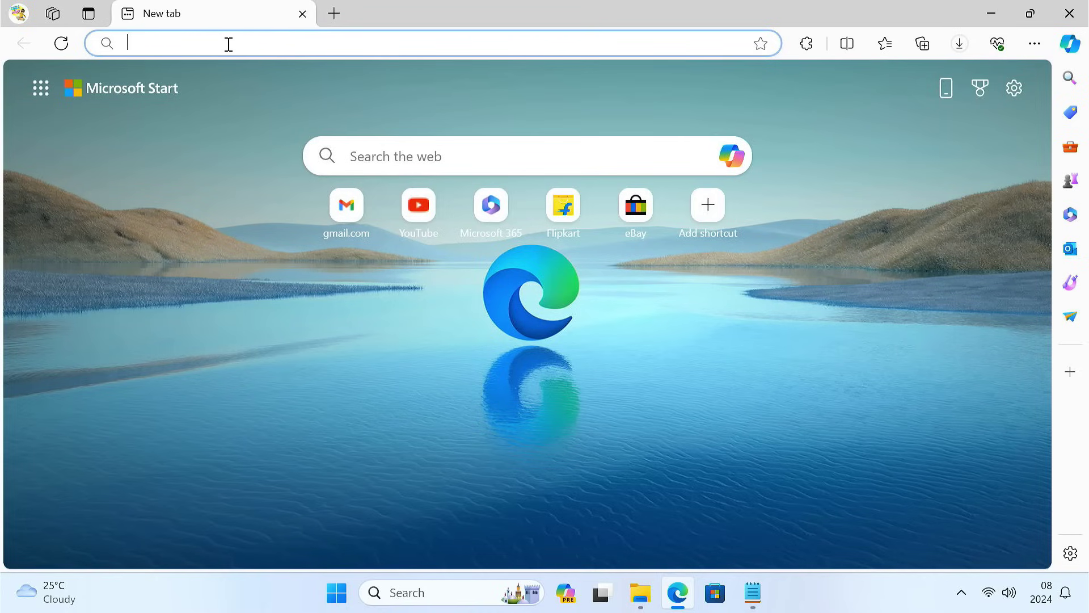
pyautogui.write('cros.tech')
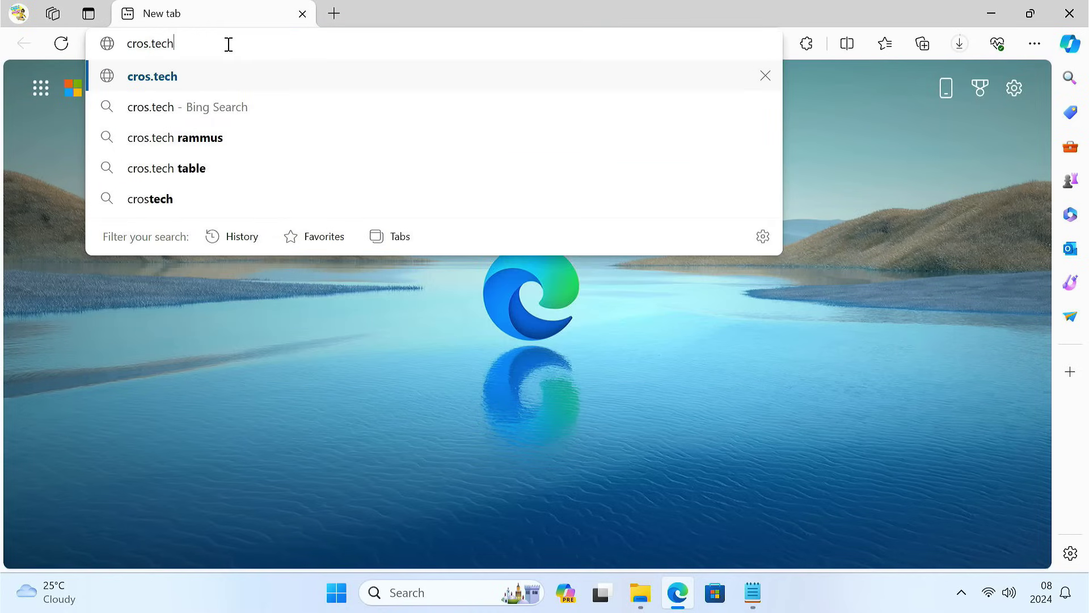
pyautogui.press('Return')
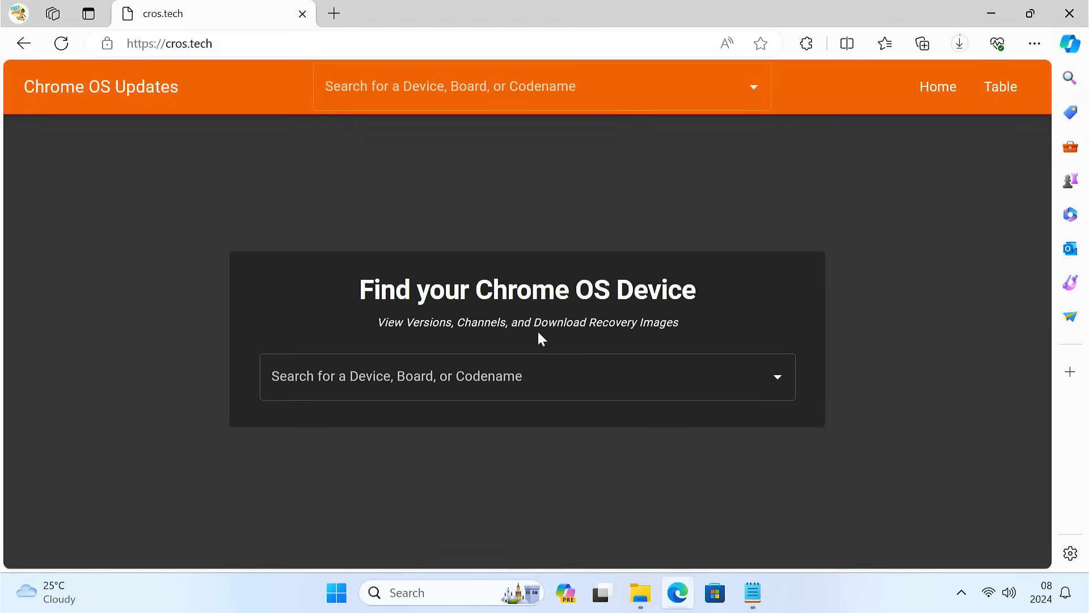
# Step: Highlight the Shyvana, Jinlon, Voxel and Gumboz processor codenames in the 'commands 2' note
pyautogui.click(751, 594)
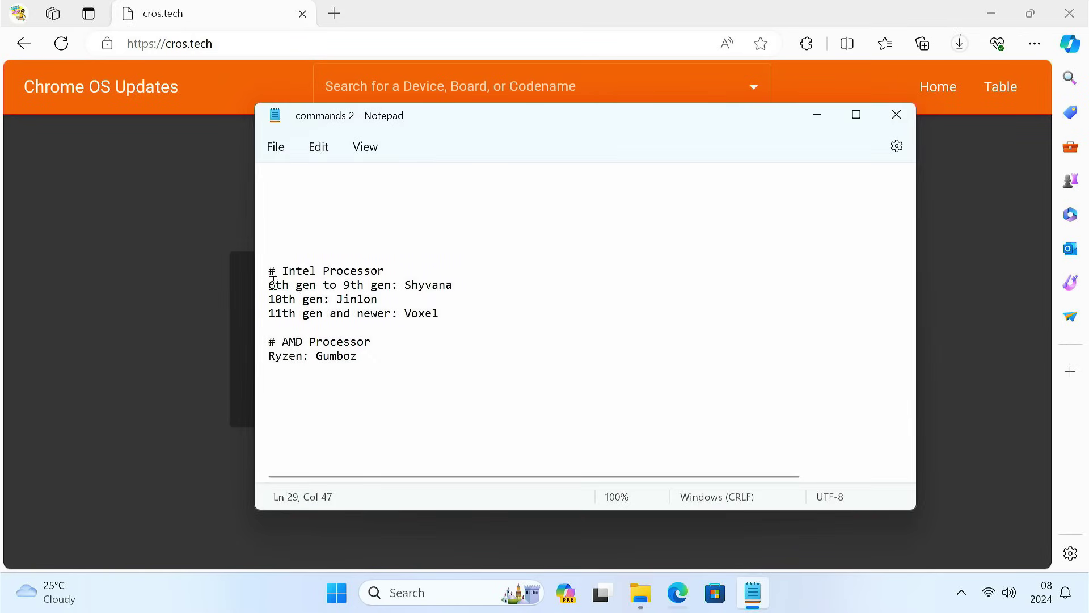
pyautogui.moveTo(273, 282); pyautogui.dragTo(448, 283)
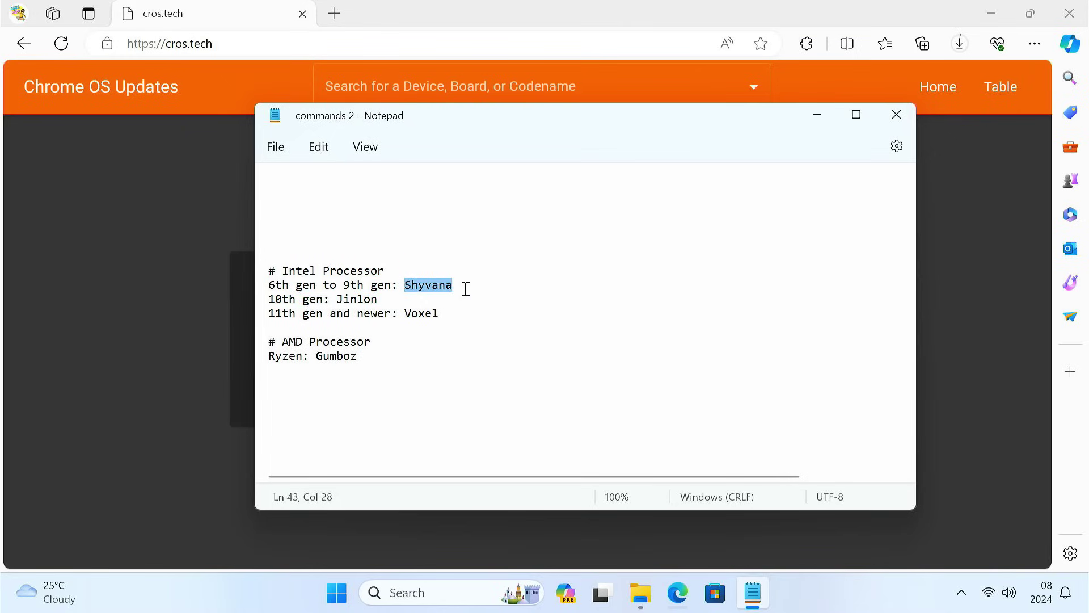
pyautogui.moveTo(273, 299); pyautogui.dragTo(393, 295)
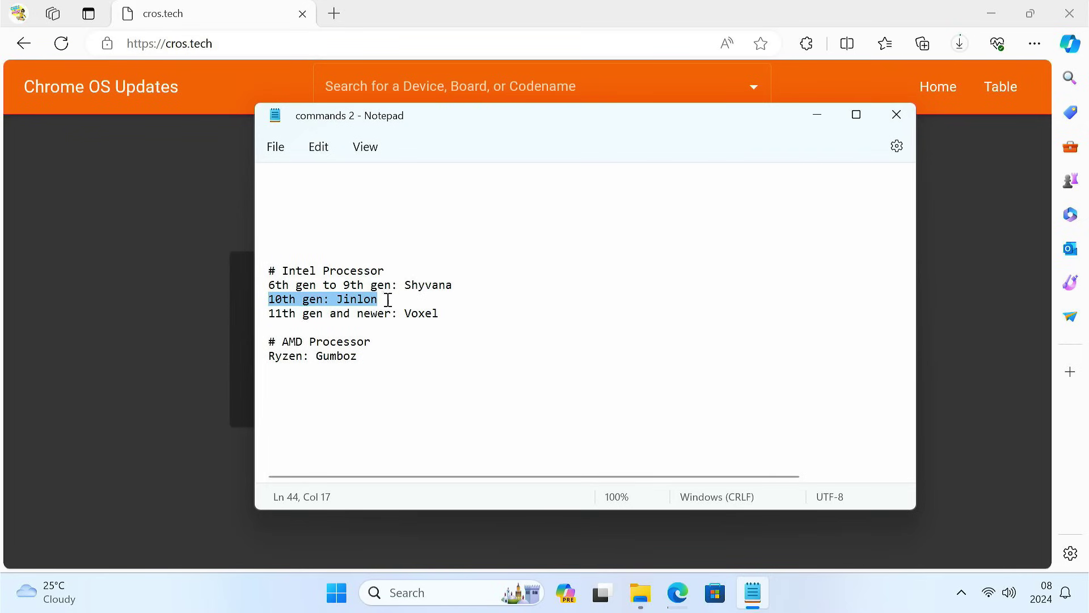
pyautogui.moveTo(271, 313); pyautogui.dragTo(444, 313)
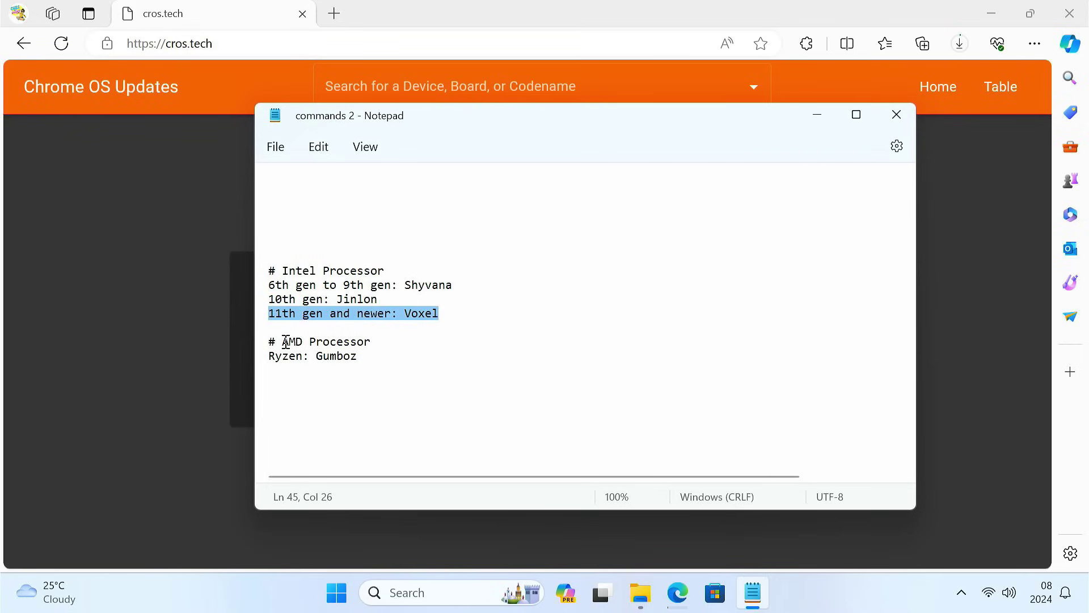
pyautogui.moveTo(287, 343); pyautogui.dragTo(363, 356)
pyautogui.click(356, 356)
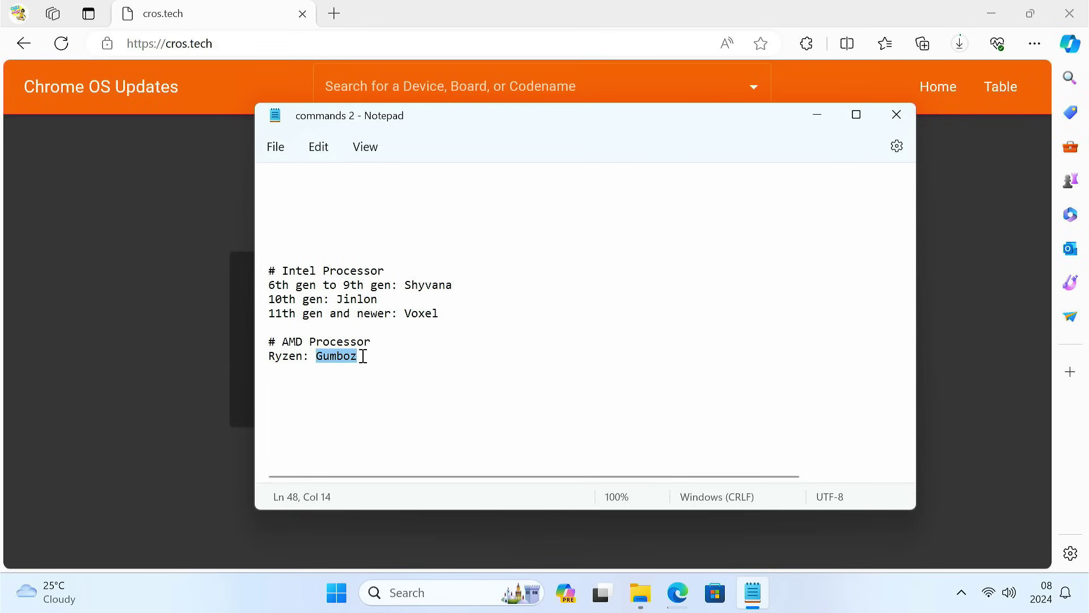
pyautogui.click(432, 590)
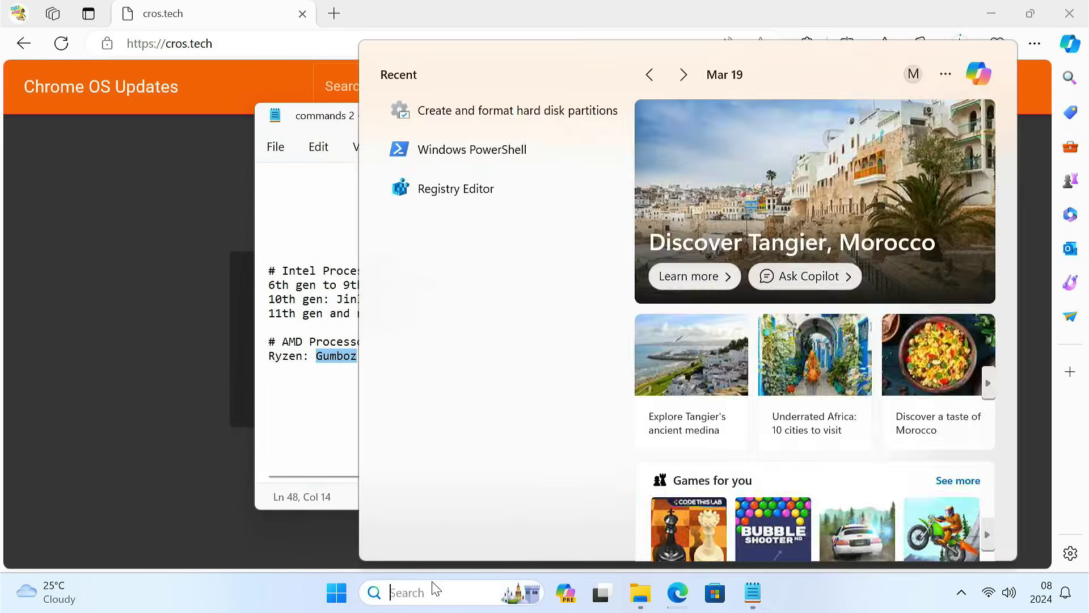
# Step: Verify in System Information the CPU is an Intel Core i3-8100T, then highlight Shyvana
pyautogui.write('system')
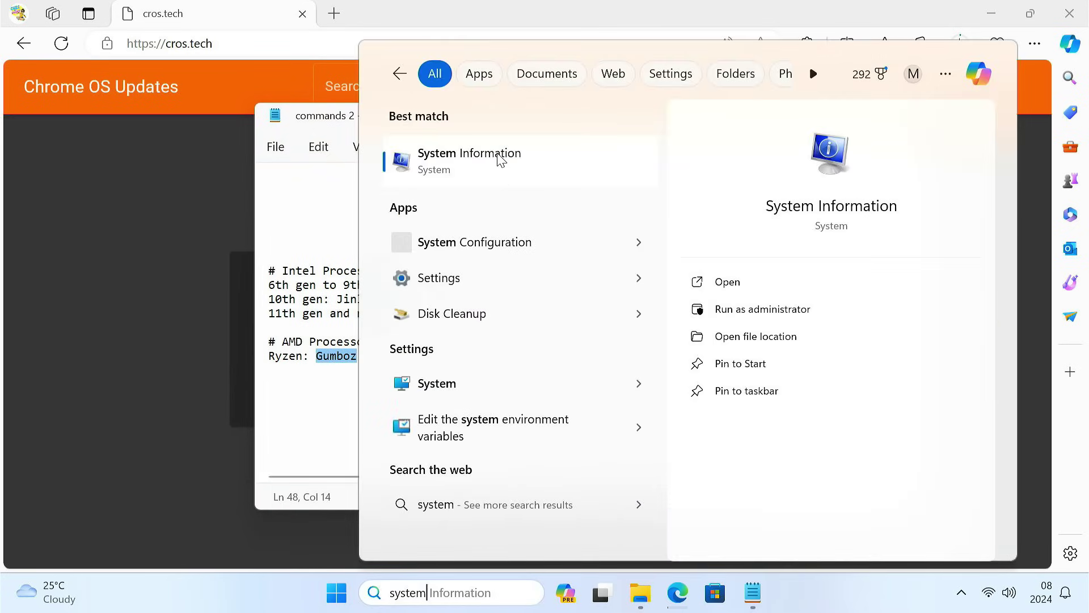
pyautogui.click(498, 160)
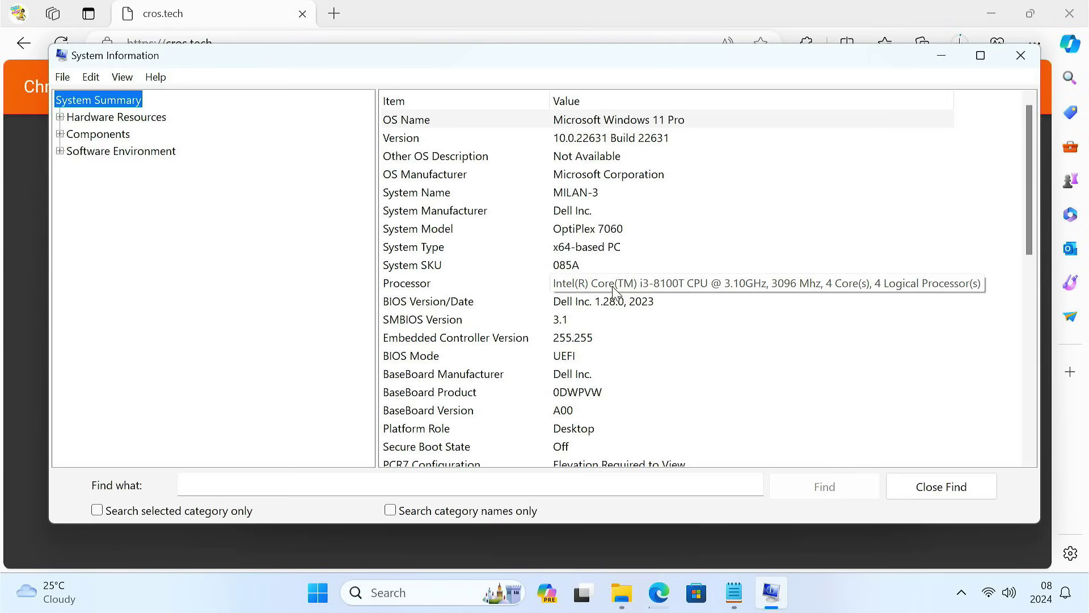
pyautogui.click(624, 284)
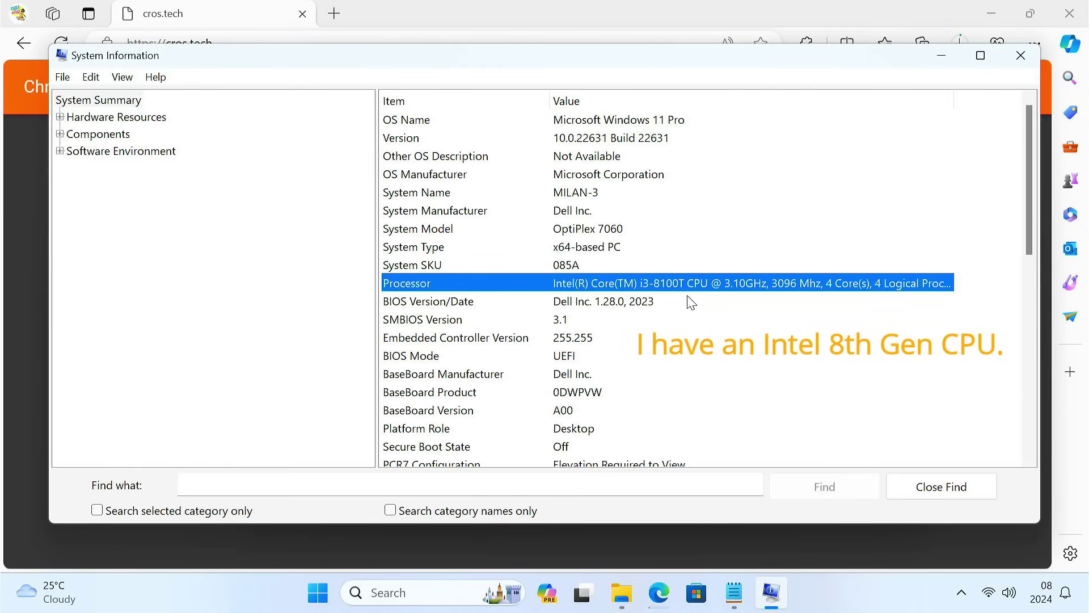
pyautogui.click(941, 55)
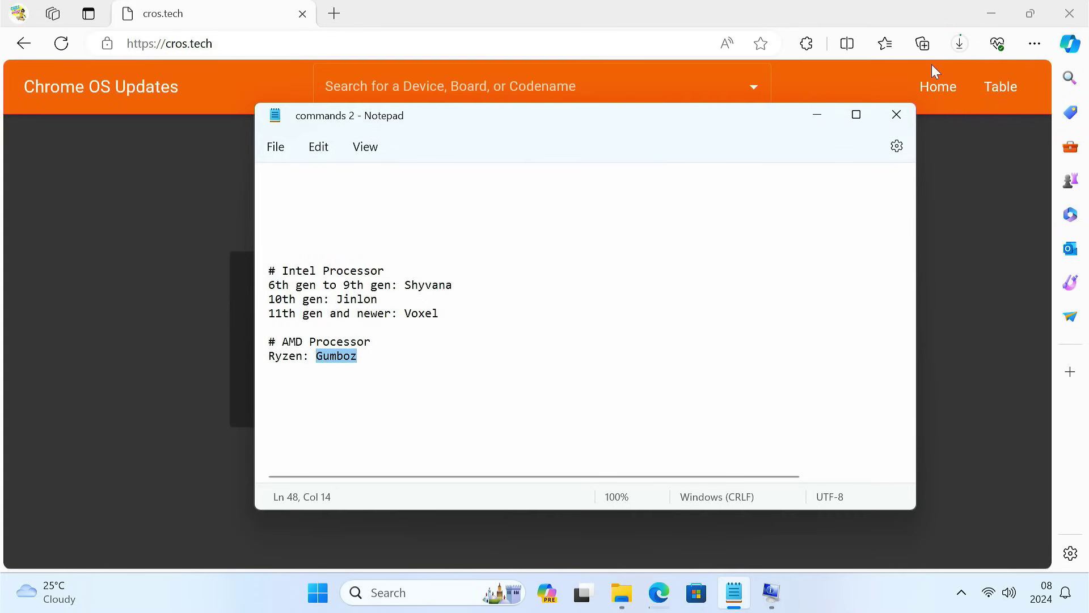
pyautogui.moveTo(408, 284); pyautogui.dragTo(461, 282)
pyautogui.hotkey('ctrl', 'c')
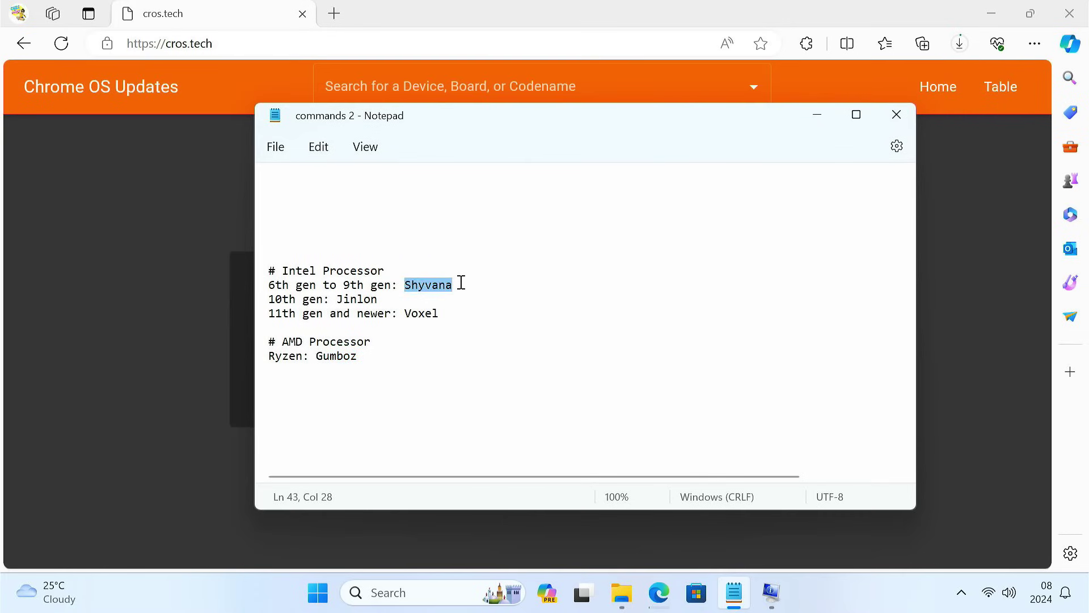
pyautogui.click(806, 116)
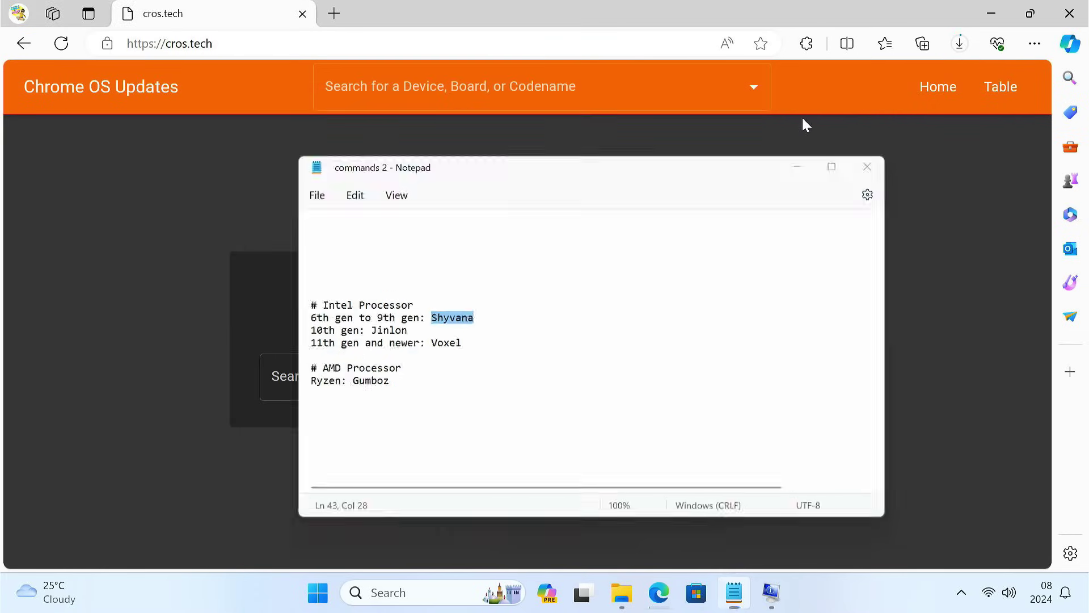
# Step: Look up the shyvana device on cros.tech and download its version 121 recovery image
pyautogui.click(413, 371)
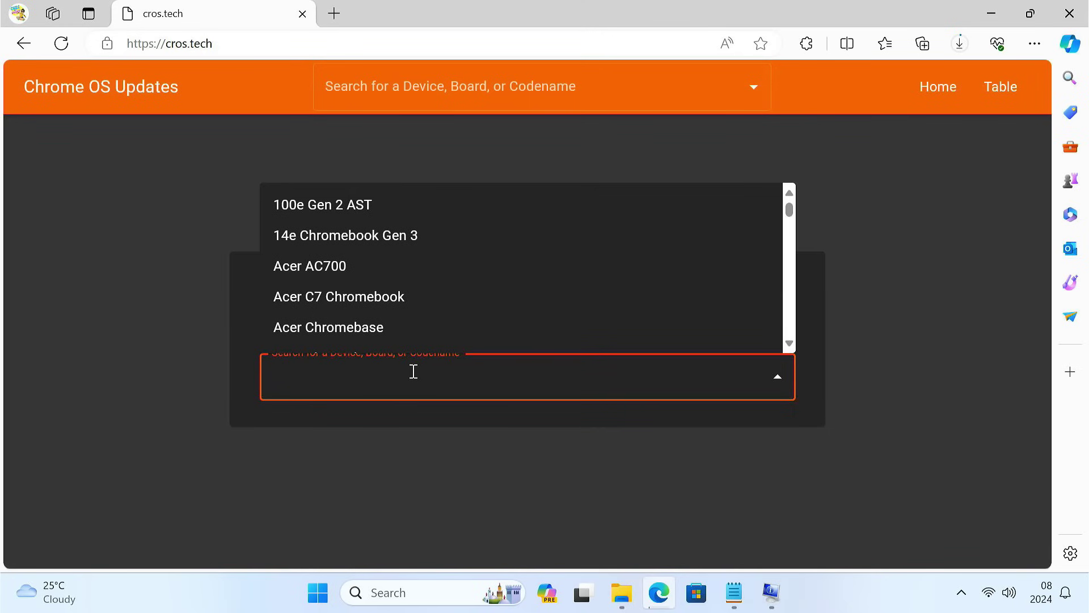
pyautogui.hotkey('ctrl', 'v')
pyautogui.click(379, 427)
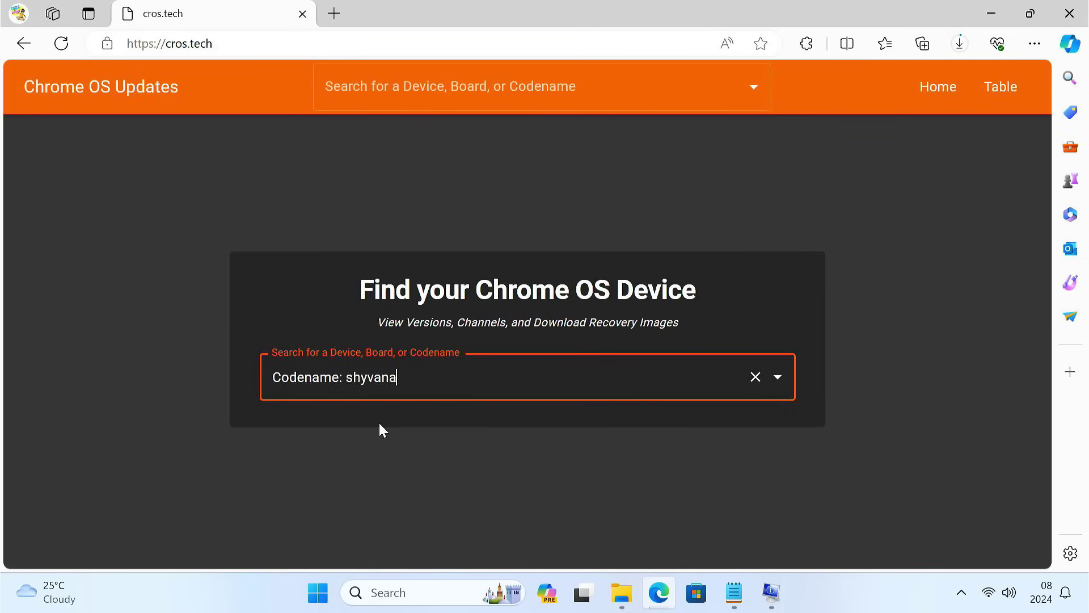
pyautogui.scroll(-2, 379, 427)
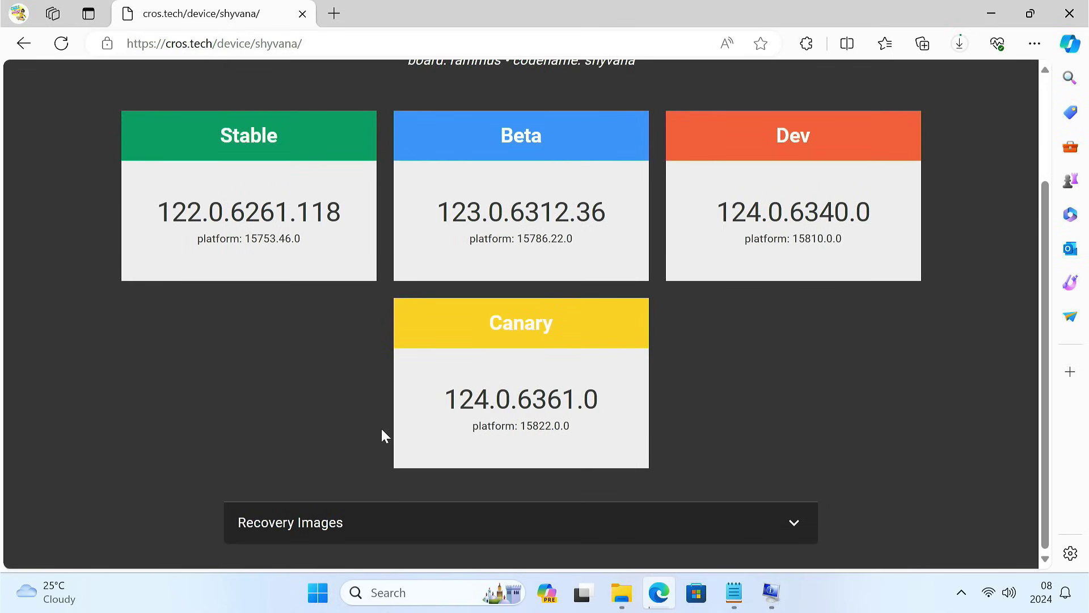
pyautogui.click(437, 535)
pyautogui.scroll(-1, 435, 535)
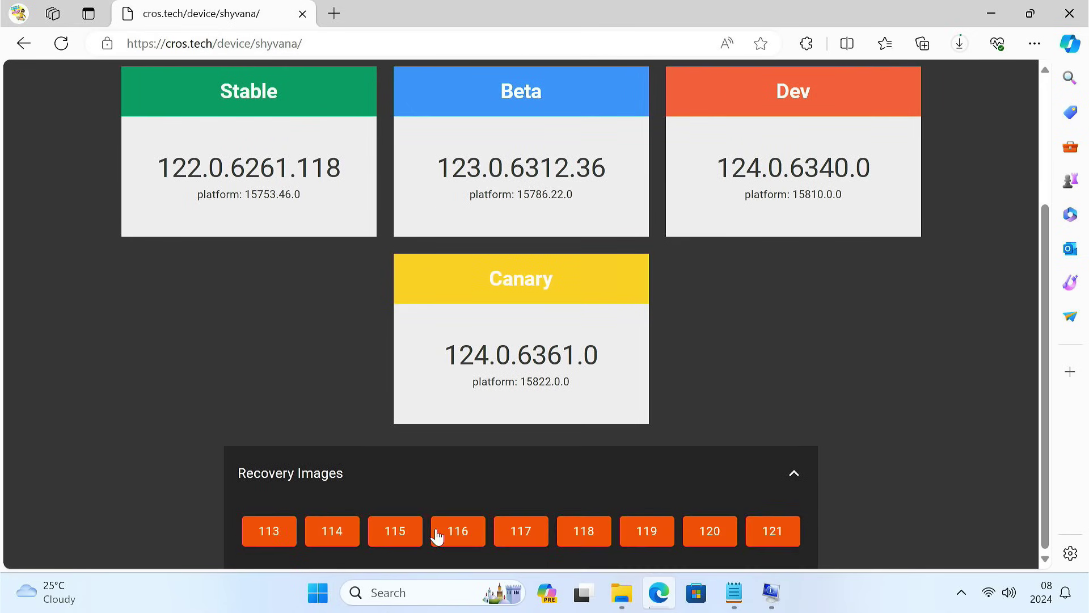
pyautogui.click(771, 544)
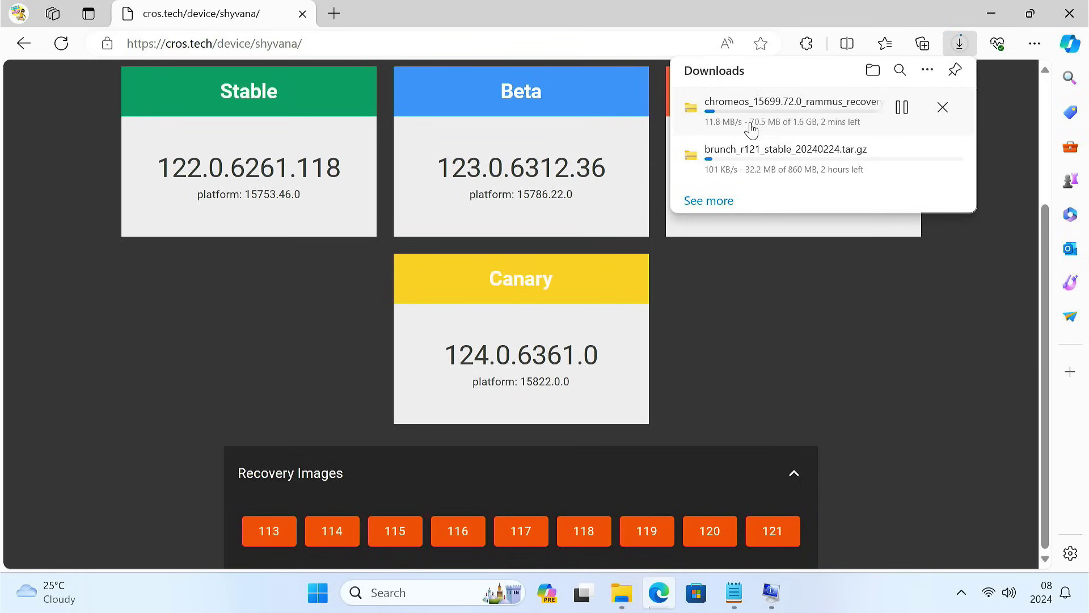
pyautogui.click(334, 13)
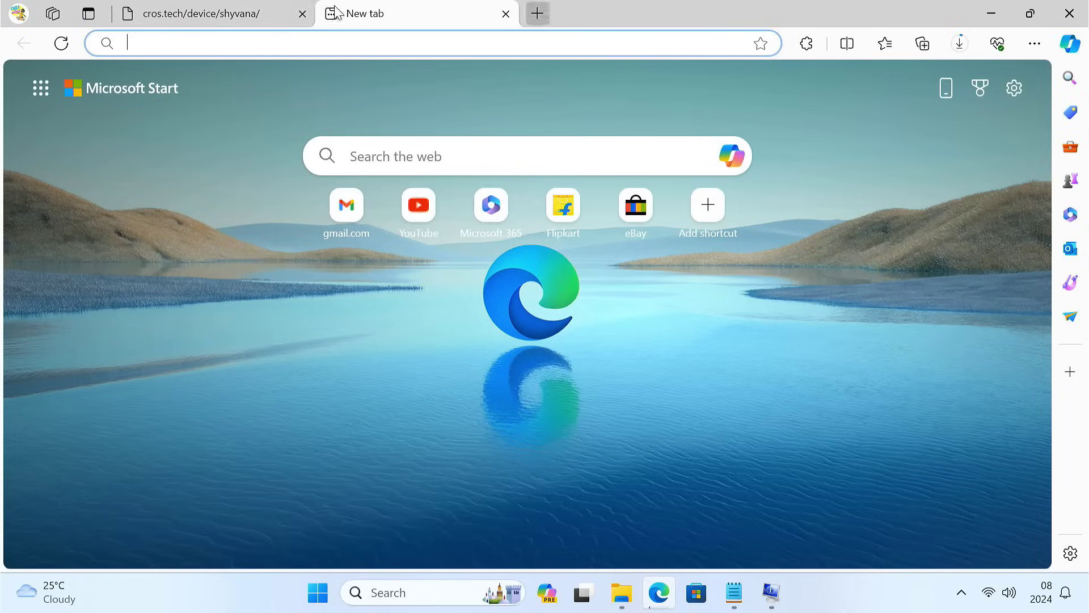
# Step: Go to the MajorGeeks Grub2Win 2.4.0.1 page and download grub2win.zip
pyautogui.click(303, 17)
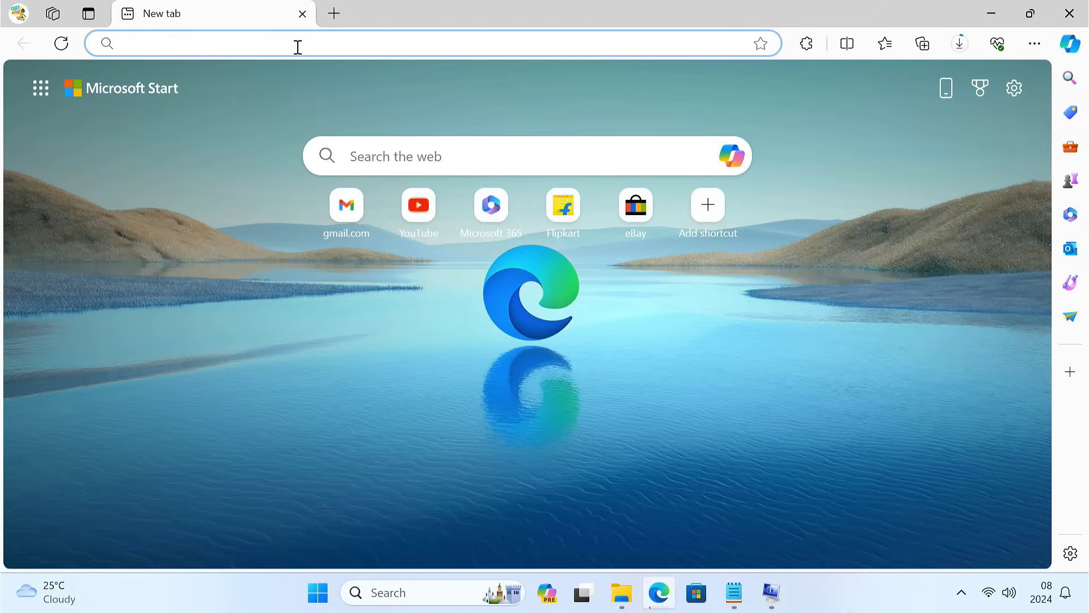
pyautogui.click(311, 42)
pyautogui.write('https://www.majorgeeks.com/files/details/grub2win.html')
pyautogui.press('Return')
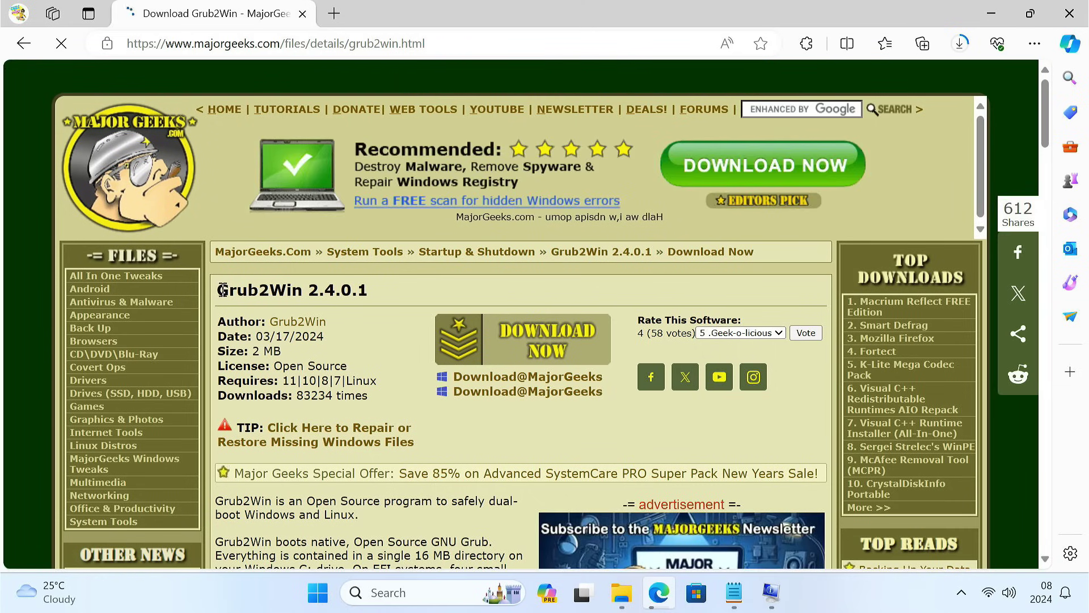
pyautogui.moveTo(218, 290); pyautogui.dragTo(309, 291)
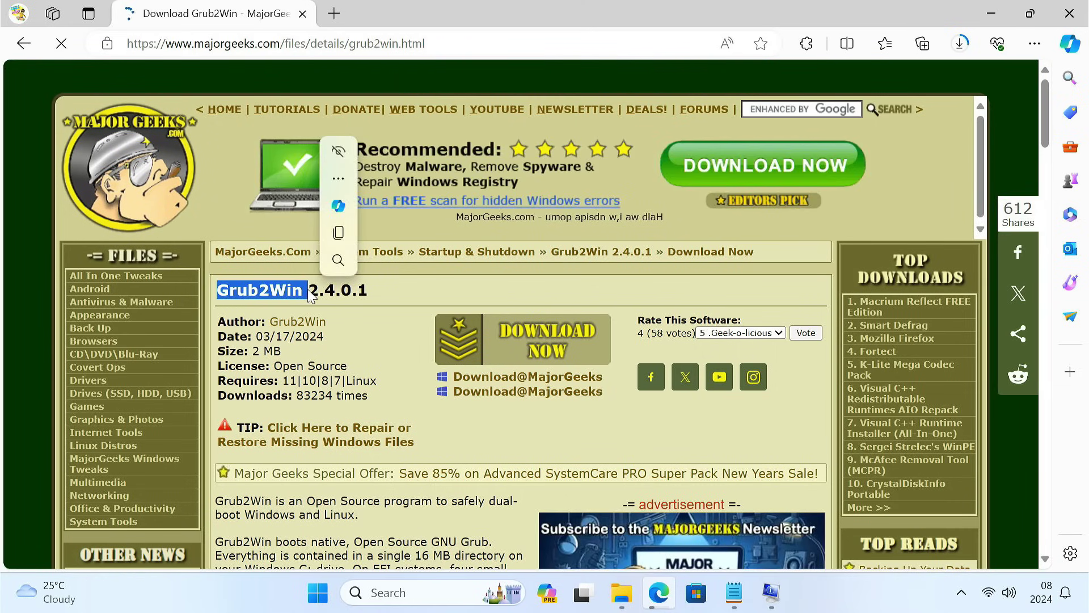
pyautogui.click(505, 344)
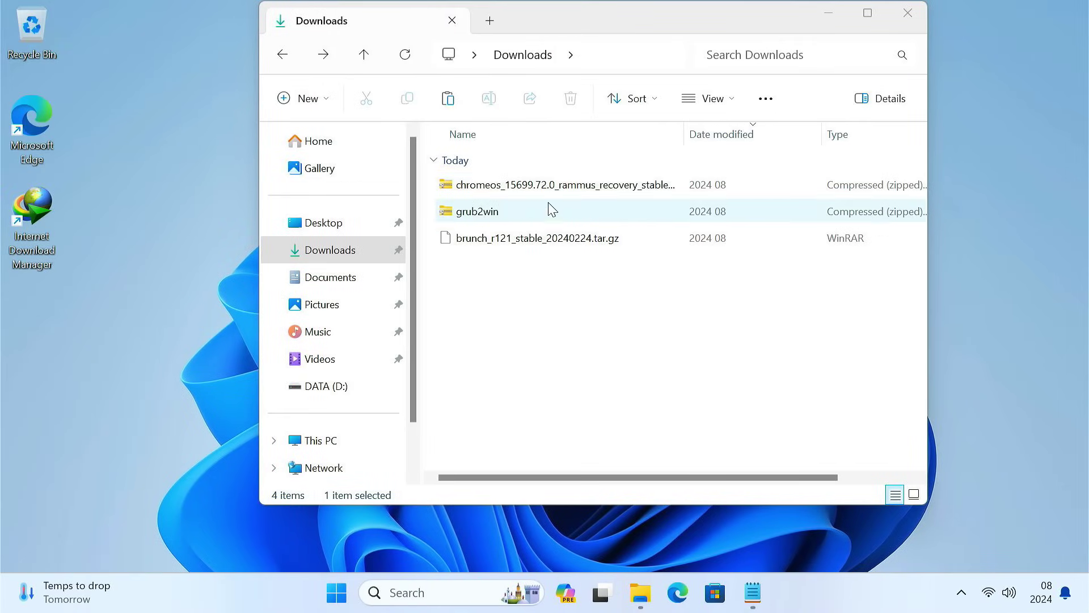
# Step: Extract the ChromeOS recovery zip, grub2win zip and brunch tar.gz each into its own folder
pyautogui.rightClick(550, 195)
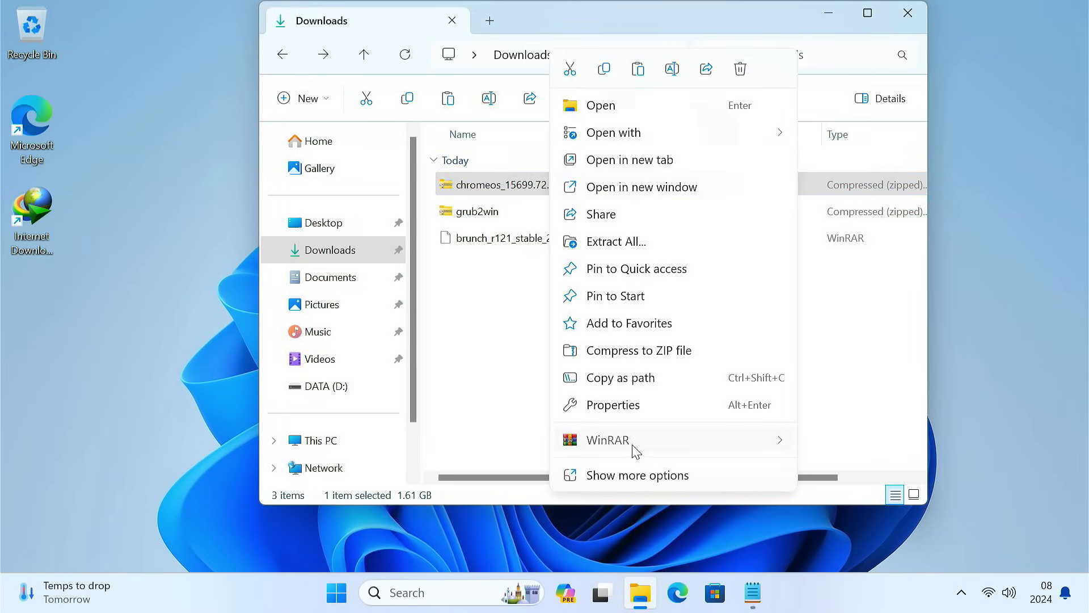
pyautogui.moveTo(631, 450)
pyautogui.click(446, 499)
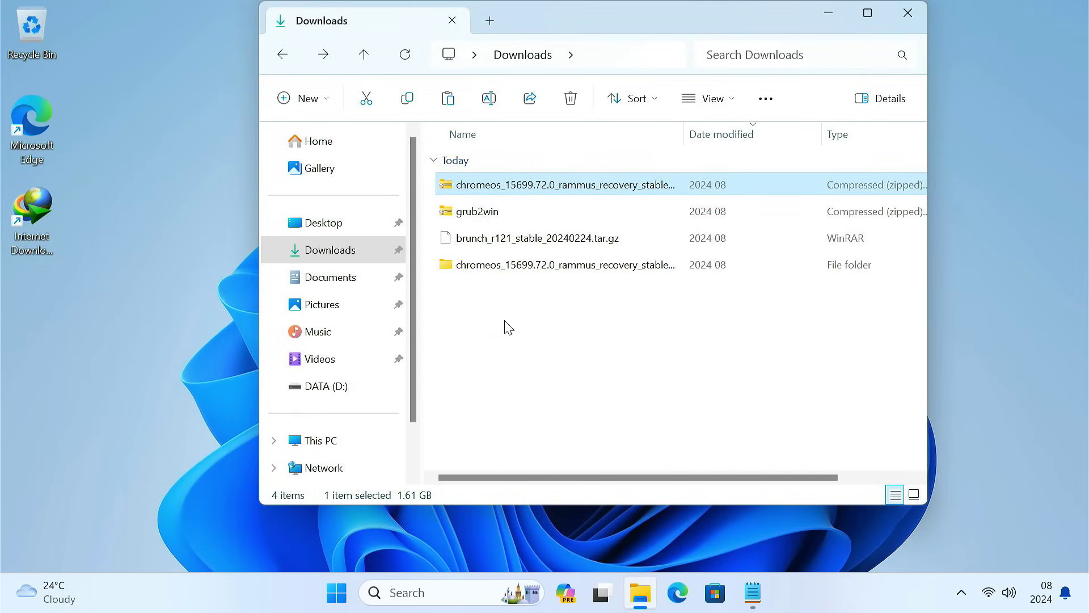
pyautogui.click(507, 218)
pyautogui.rightClick(507, 219)
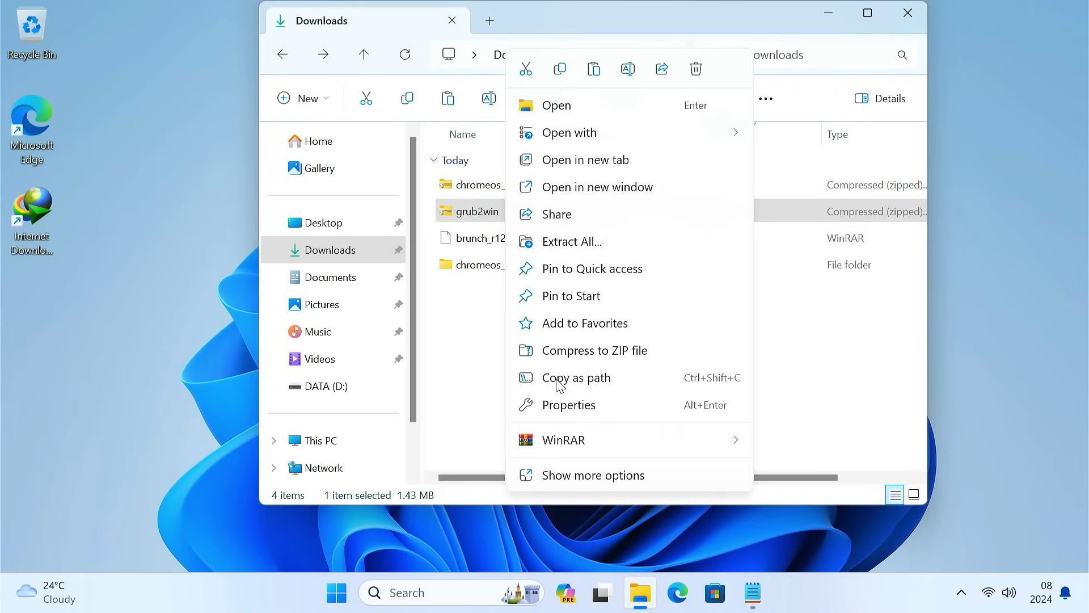
pyautogui.moveTo(586, 454)
pyautogui.click(806, 498)
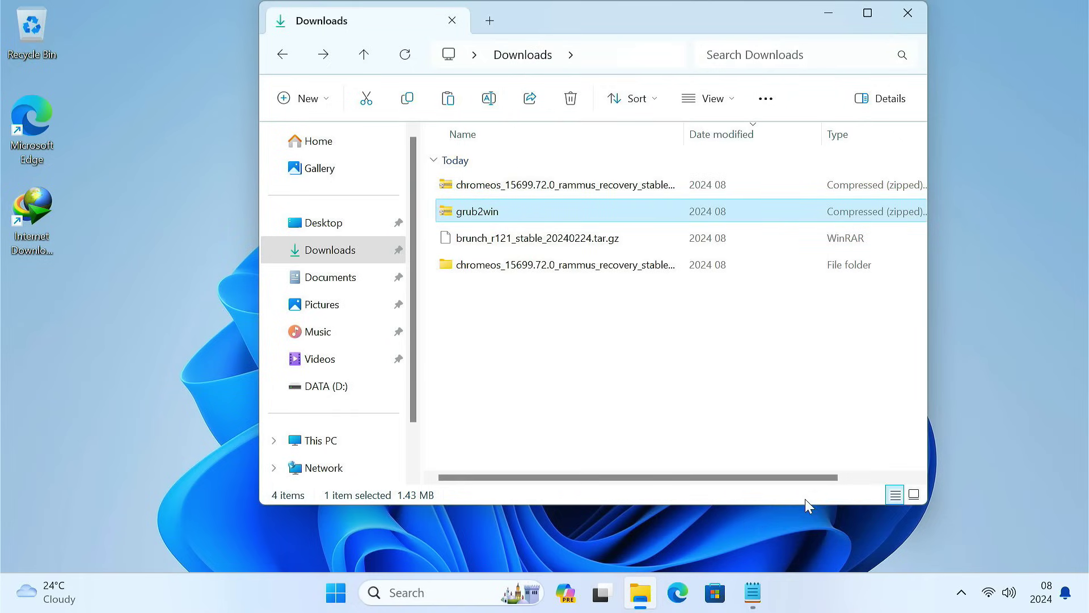
pyautogui.click(512, 249)
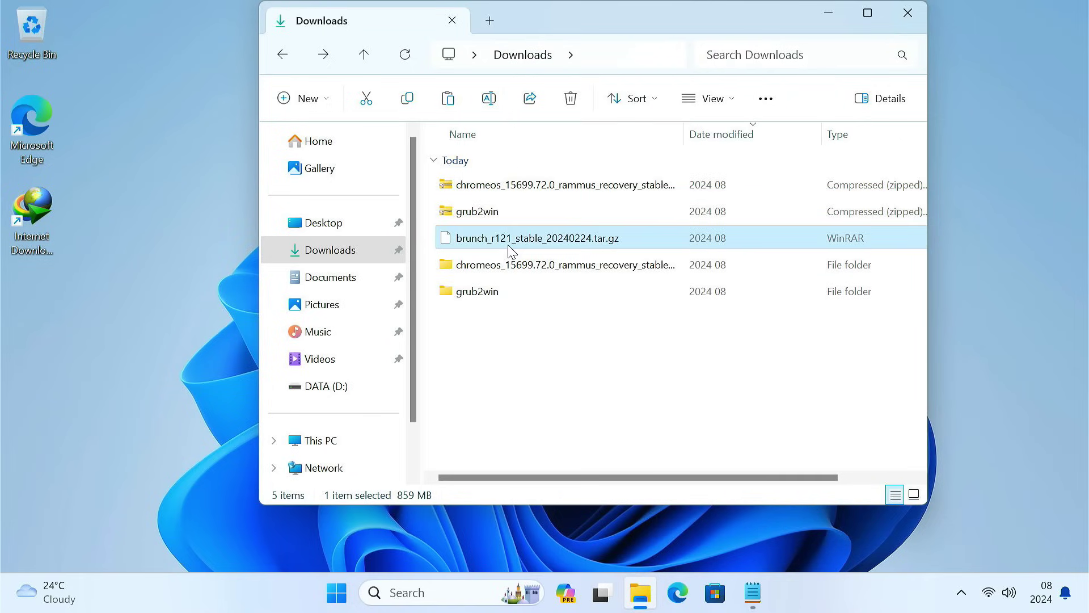
pyautogui.rightClick(512, 250)
pyautogui.moveTo(594, 469)
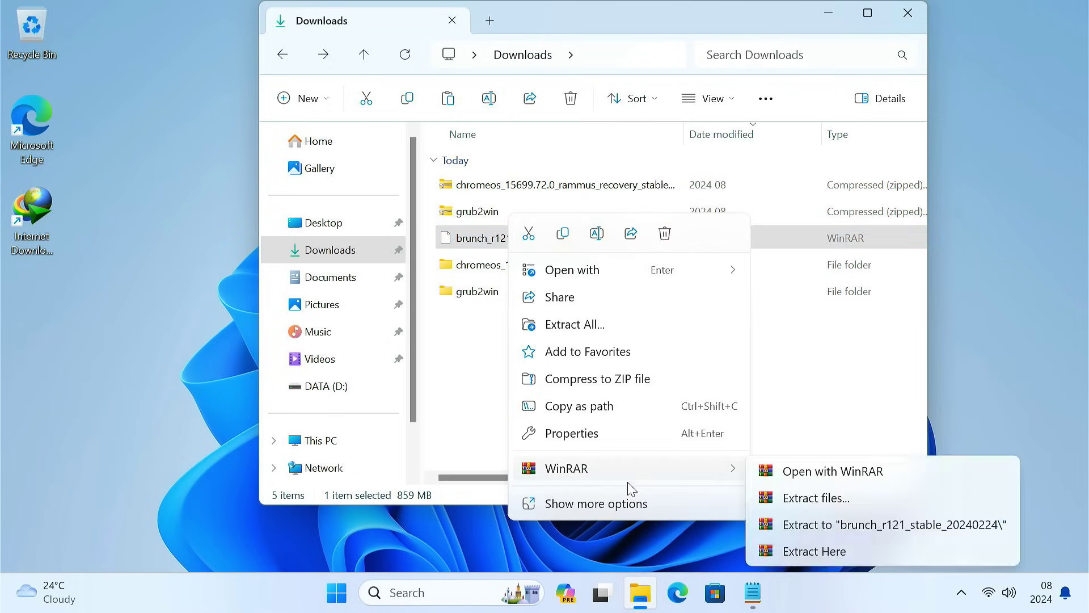
pyautogui.click(785, 526)
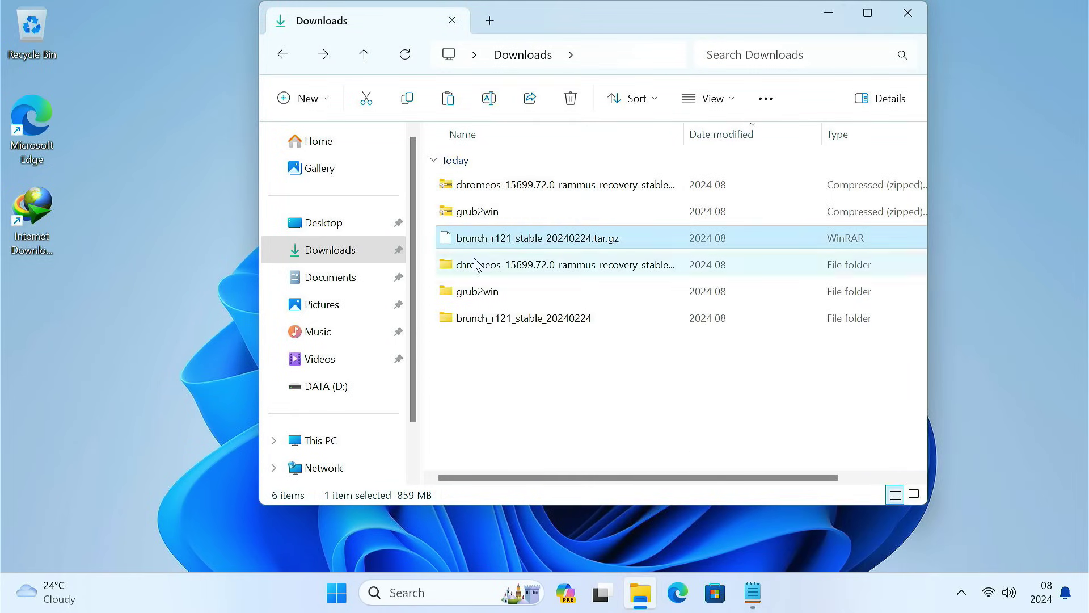
# Step: Permanently delete the three original downloaded archives
pyautogui.moveTo(434, 183); pyautogui.dragTo(482, 239)
pyautogui.hotkey('shift', 'Delete')
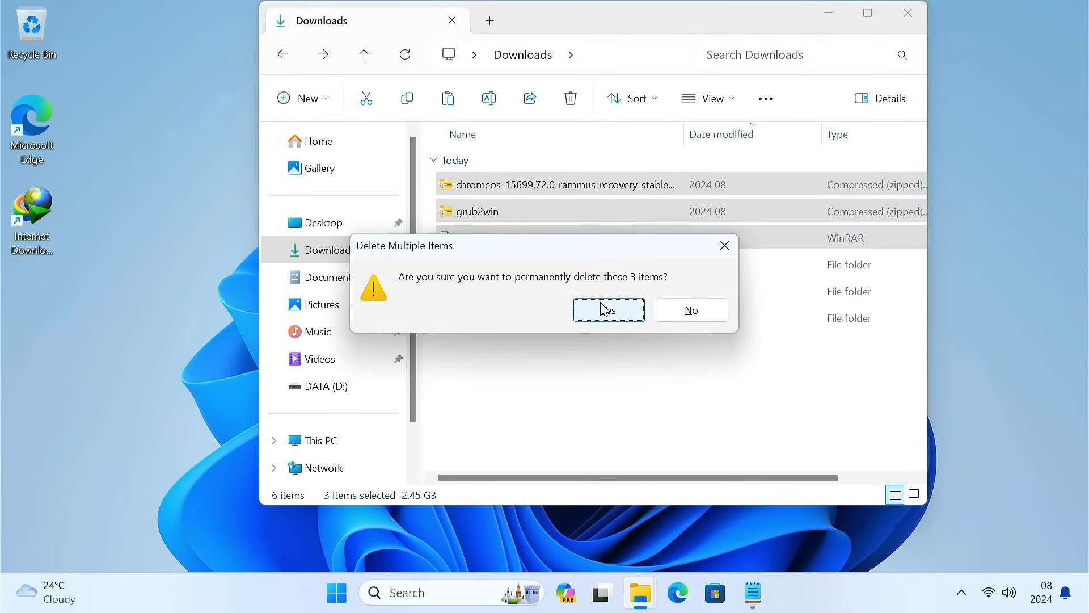
pyautogui.click(601, 306)
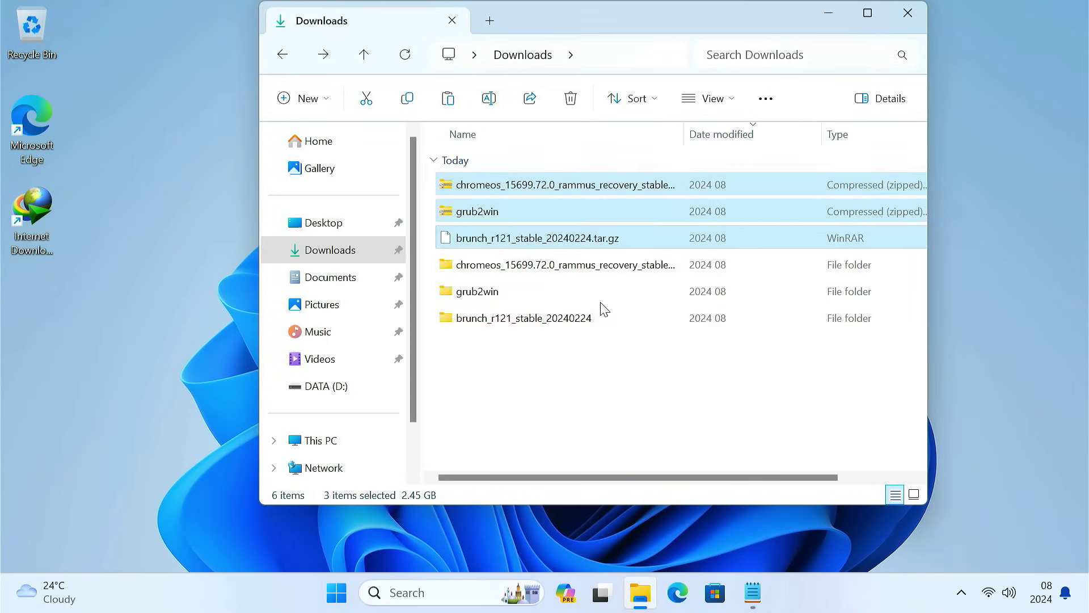
# Step: Create a new folder named chromeos in Downloads
pyautogui.click(306, 98)
pyautogui.click(321, 139)
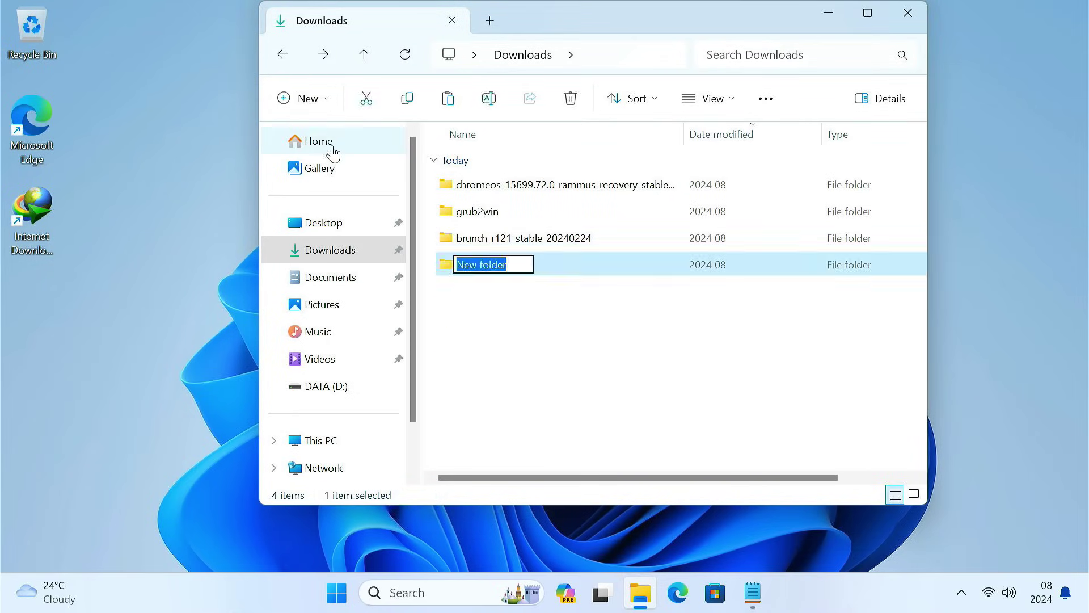
pyautogui.write('chromeos')
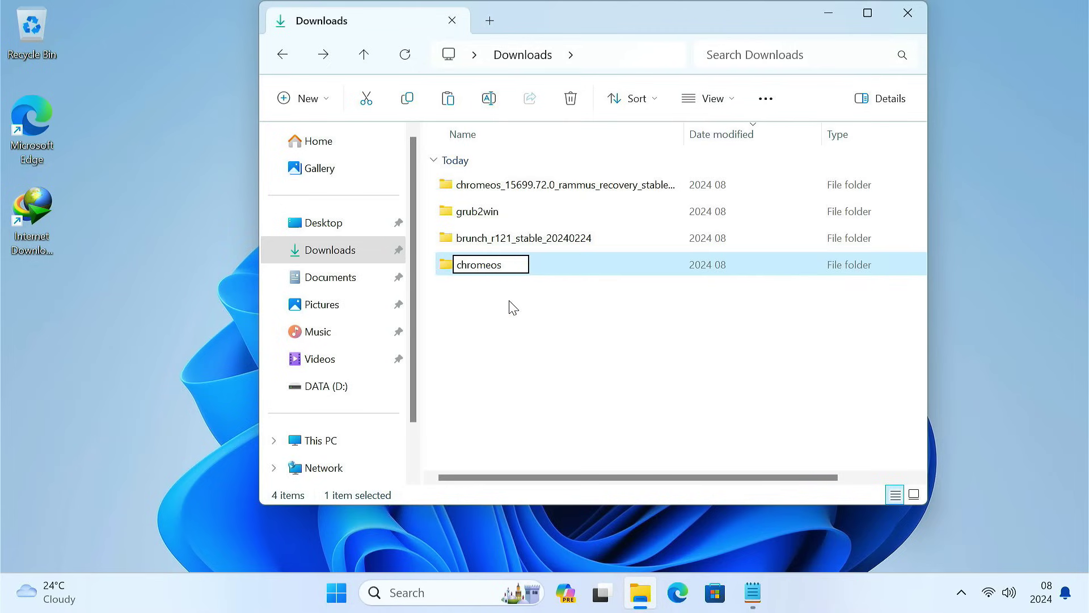
pyautogui.press('Return')
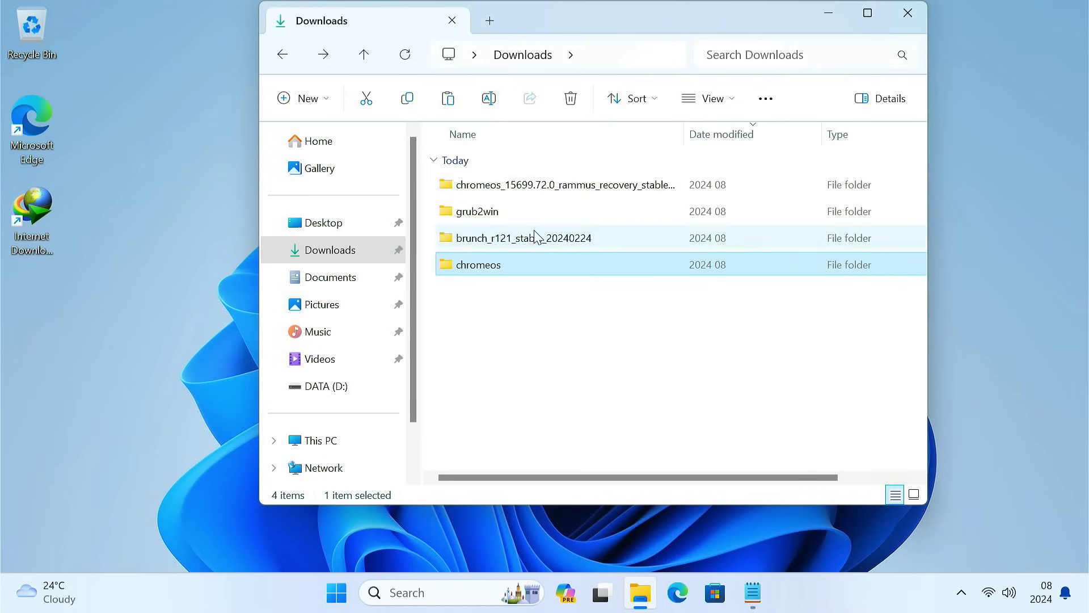
# Step: Copy the ChromeOS recovery BIN file from its extracted folder into chromeos
pyautogui.doubleClick(541, 185)
pyautogui.click(541, 188)
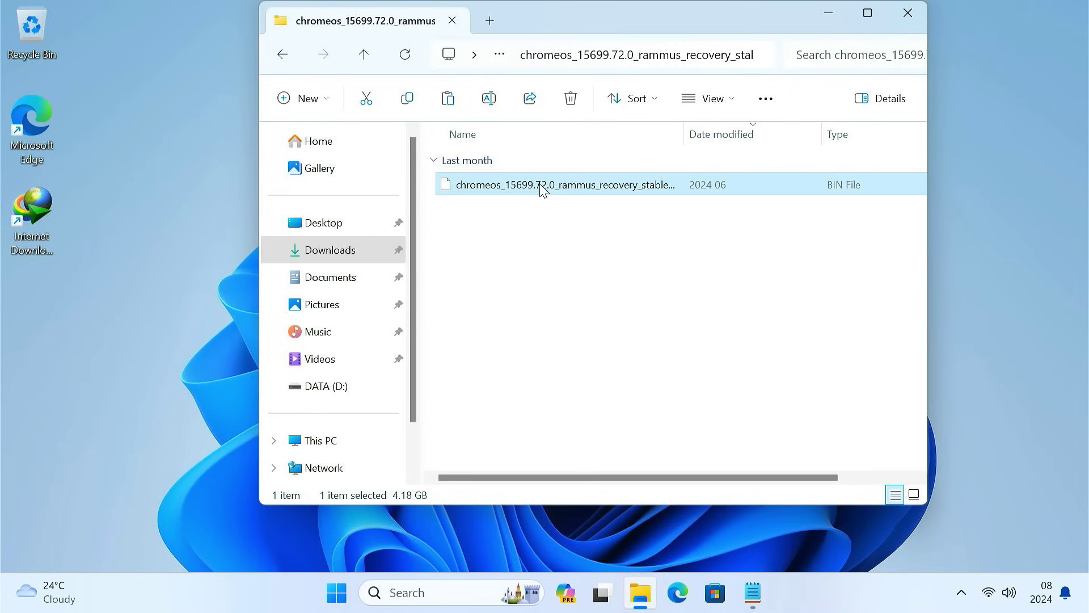
pyautogui.rightClick(545, 188)
pyautogui.click(594, 206)
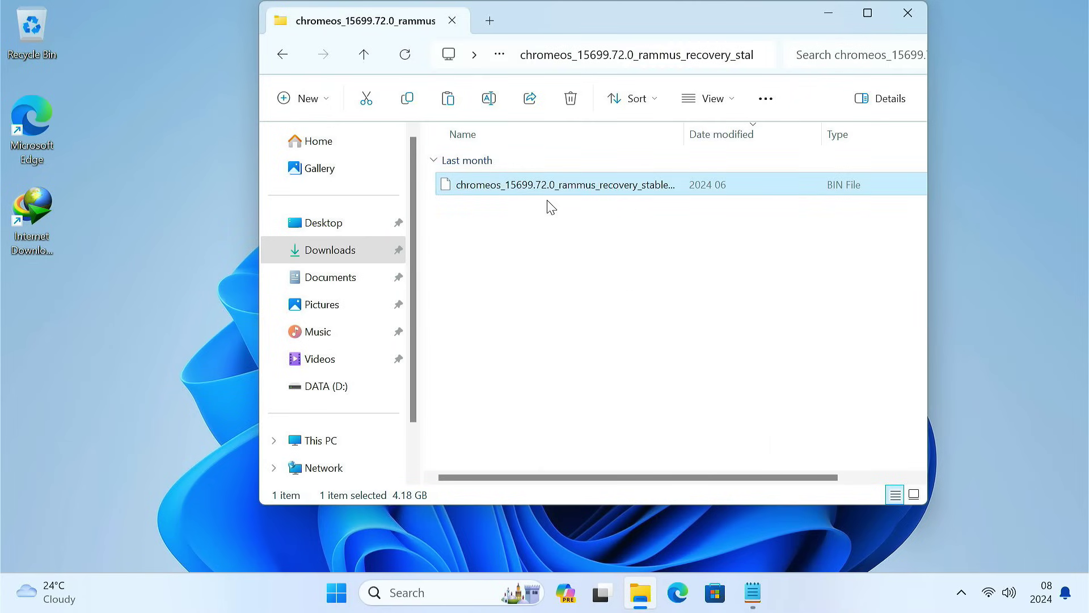
pyautogui.click(282, 55)
pyautogui.doubleClick(457, 186)
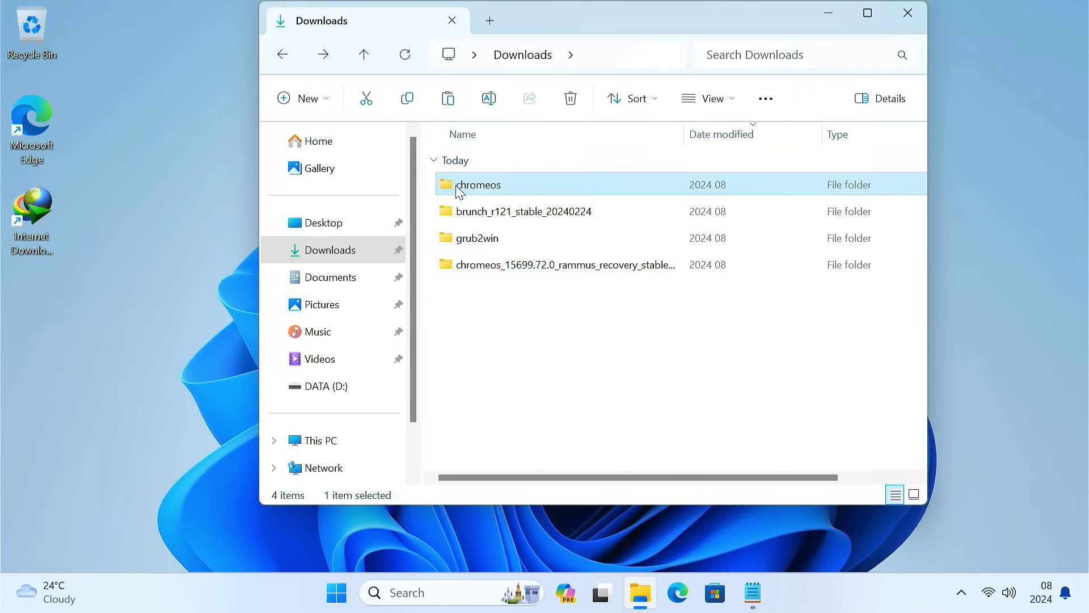
pyautogui.rightClick(457, 187)
pyautogui.click(476, 207)
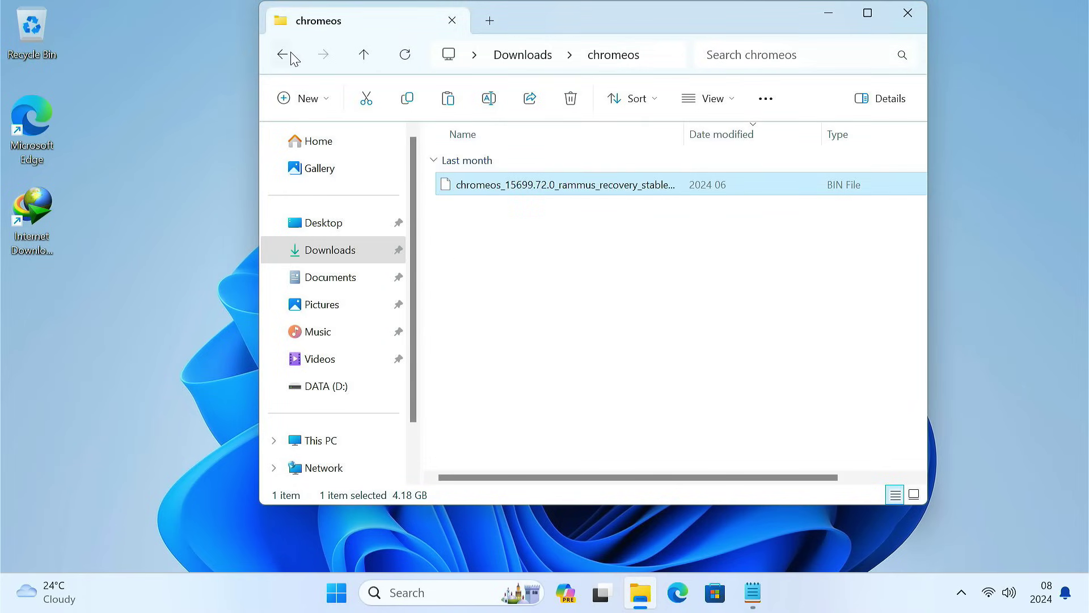
pyautogui.click(284, 55)
# Step: Copy the four Brunch files from brunch_r121_stable_20240224 into the chromeos folder
pyautogui.doubleClick(460, 211)
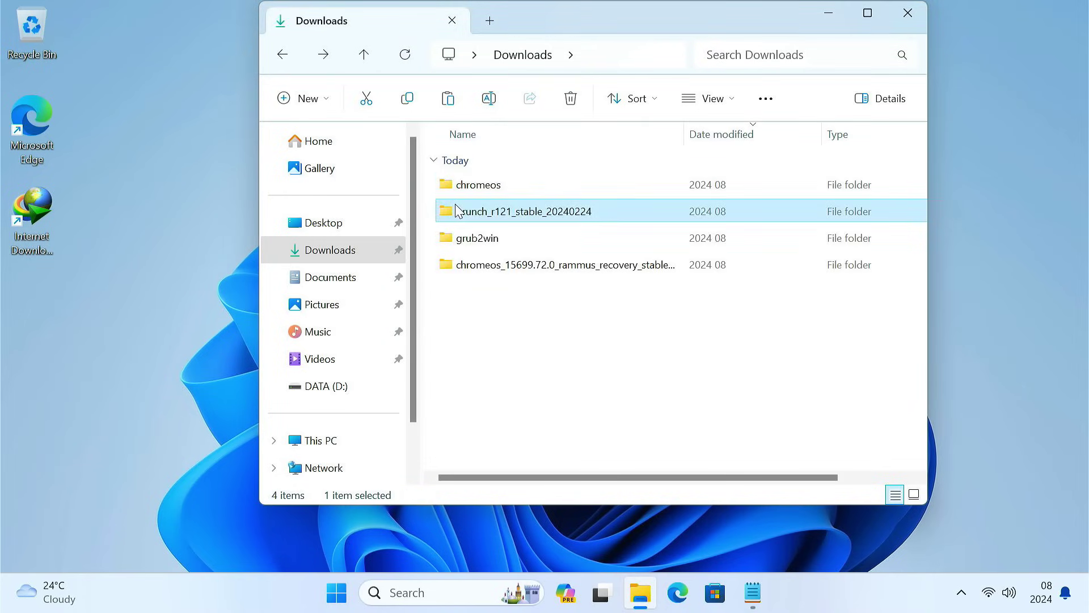
pyautogui.click(500, 266)
pyautogui.moveTo(499, 267); pyautogui.dragTo(500, 180)
pyautogui.rightClick(502, 187)
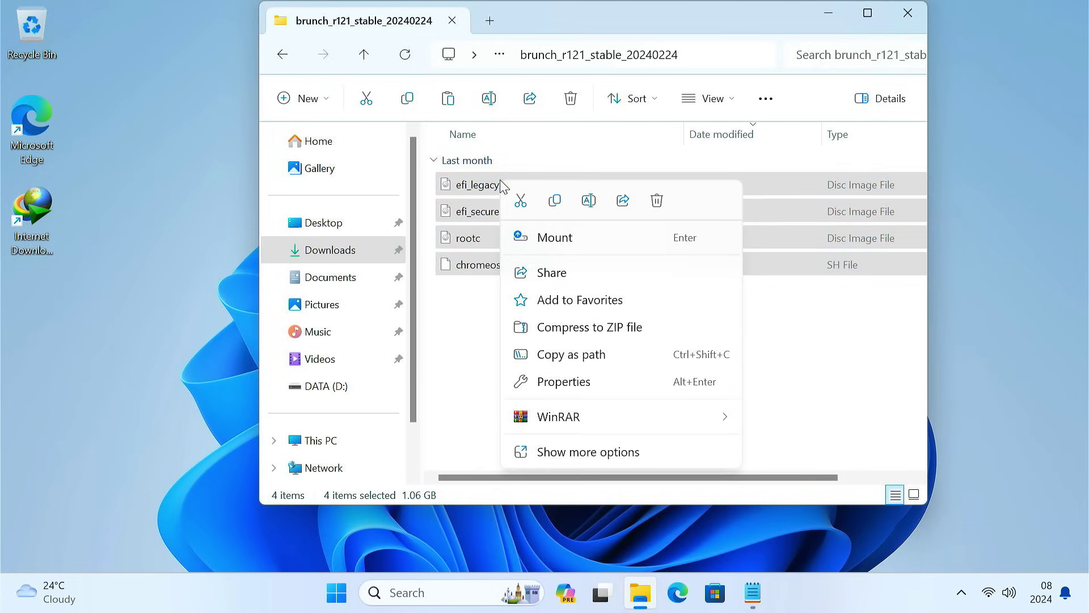
pyautogui.click(560, 201)
pyautogui.click(283, 54)
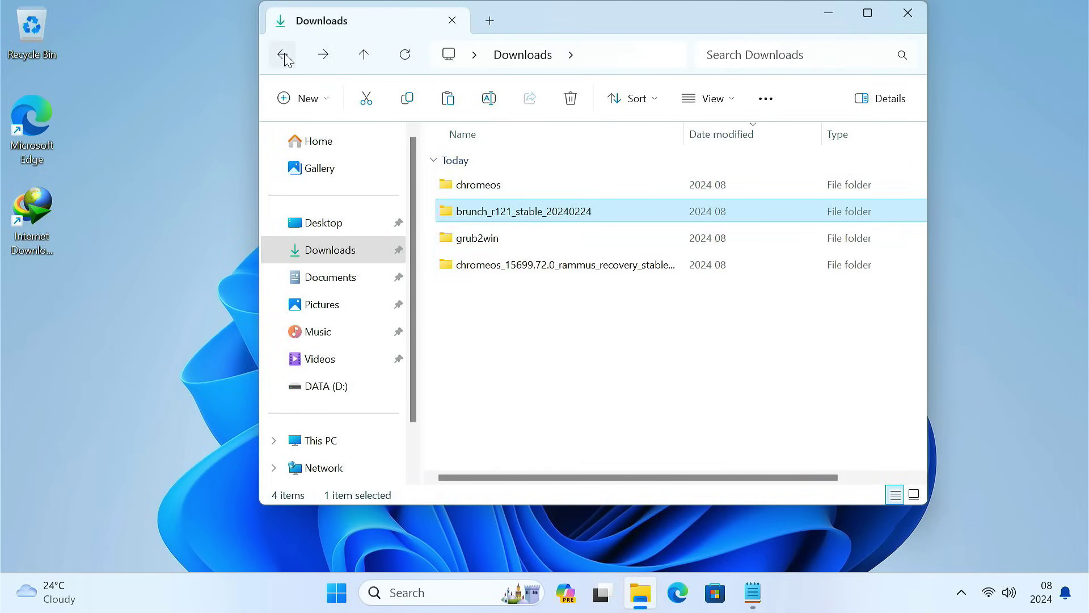
pyautogui.click(485, 190)
pyautogui.doubleClick(485, 192)
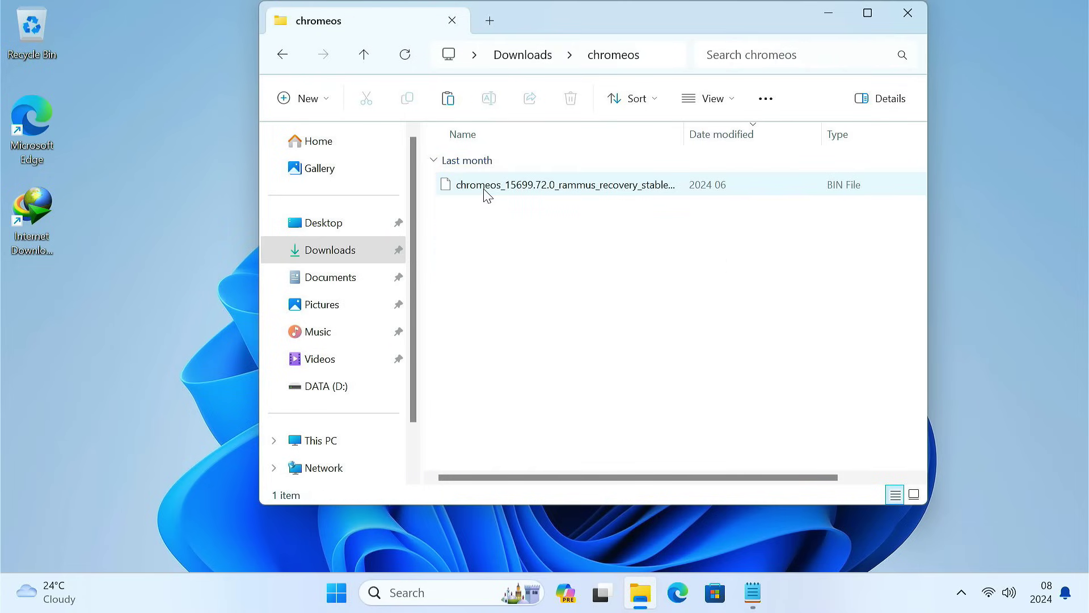
pyautogui.rightClick(485, 230)
pyautogui.click(509, 250)
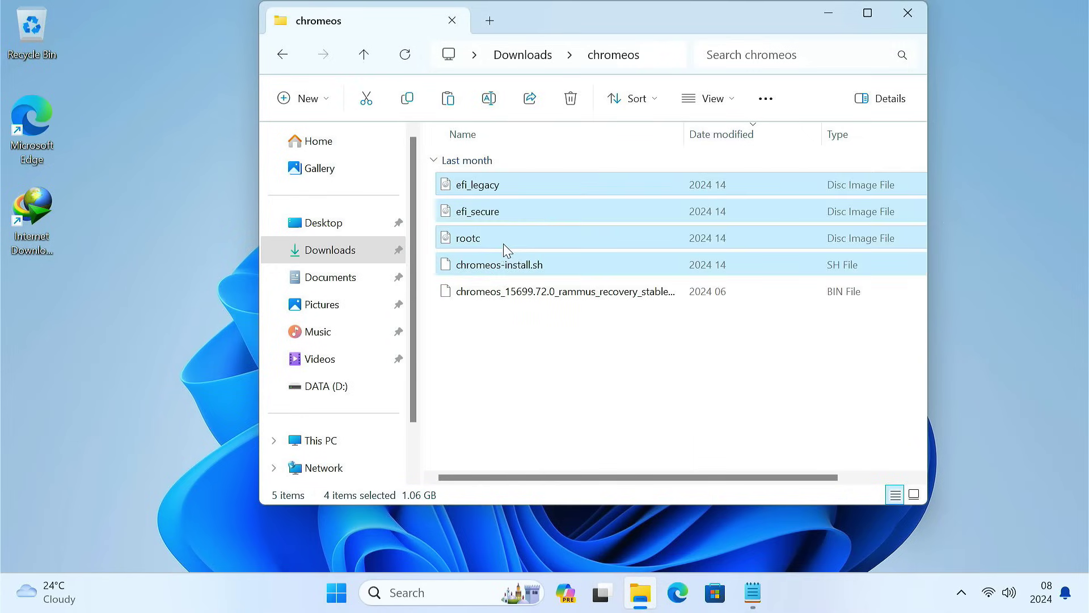
pyautogui.click(284, 57)
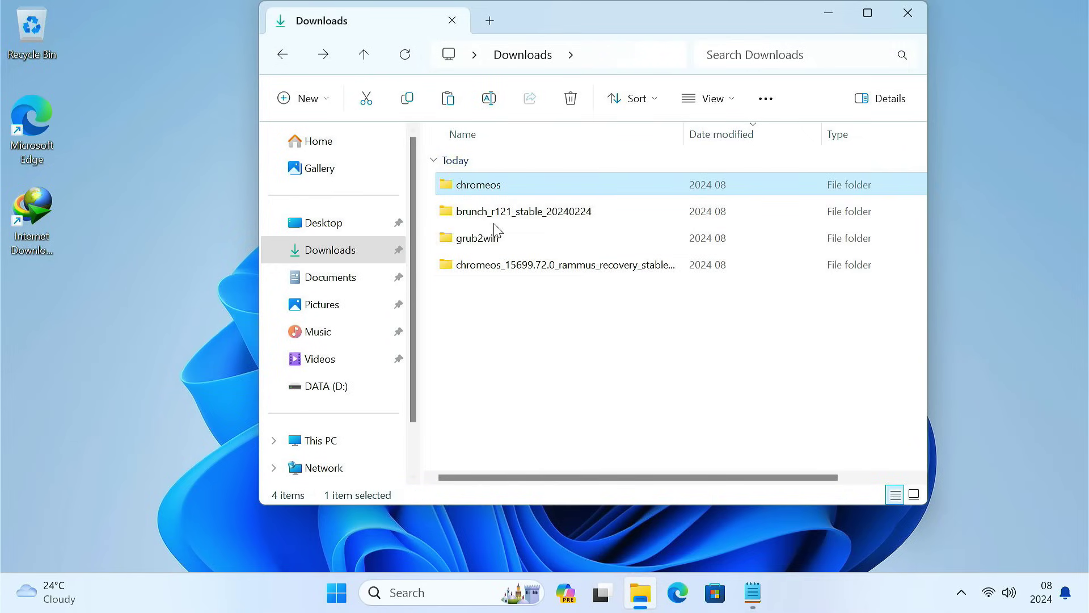
# Step: Copy G2WInstall from the grub2win folder into the chromeos folder
pyautogui.doubleClick(500, 237)
pyautogui.click(489, 188)
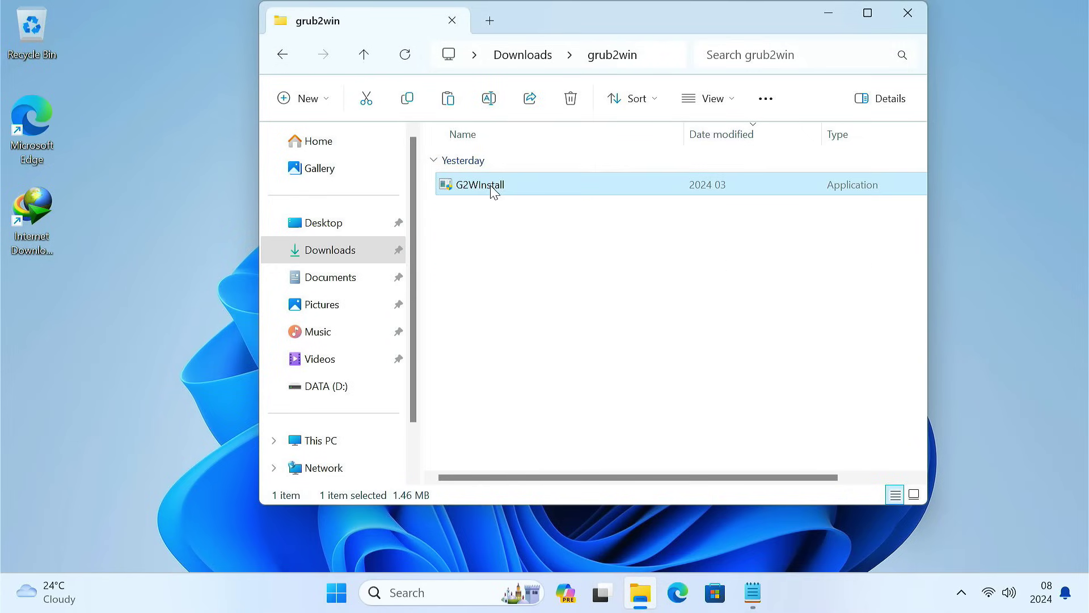
pyautogui.rightClick(490, 187)
pyautogui.click(542, 205)
pyautogui.click(286, 56)
pyautogui.doubleClick(479, 187)
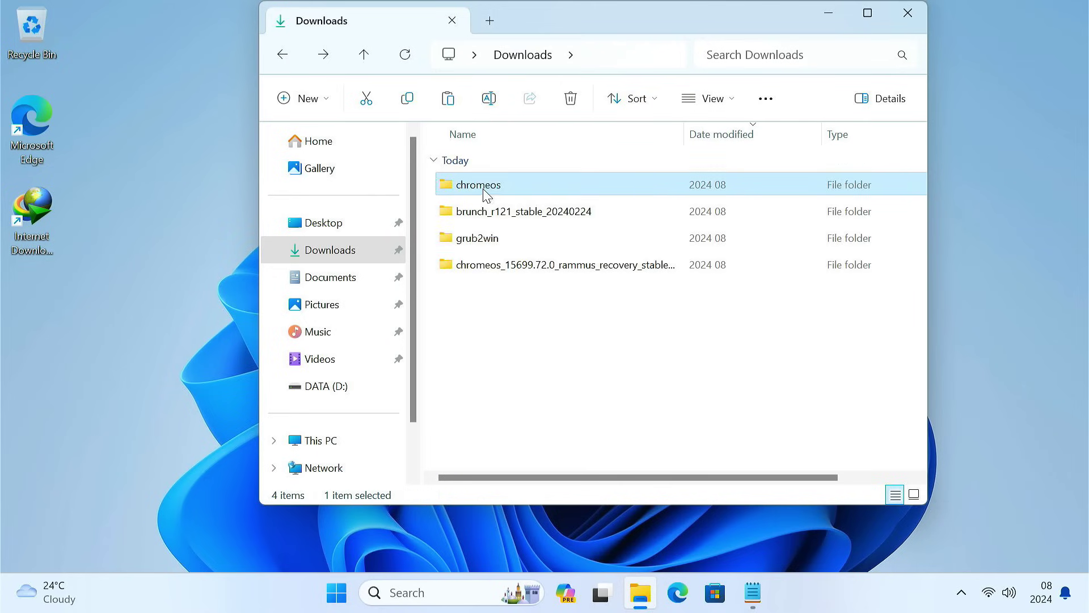
pyautogui.rightClick(511, 331)
pyautogui.click(530, 357)
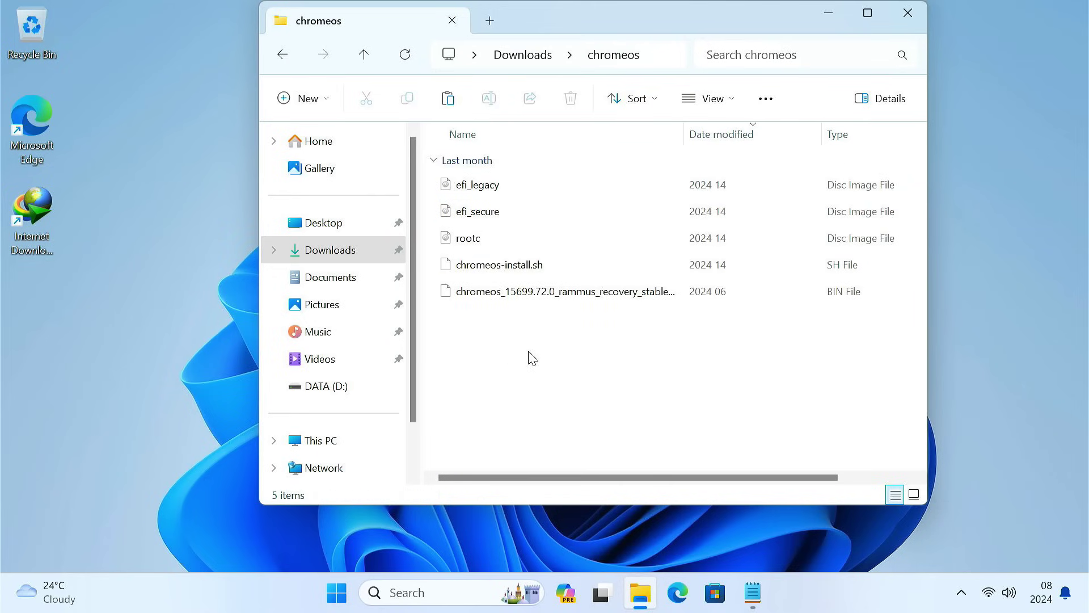
pyautogui.hotkey('ctrl', 'v')
pyautogui.click(532, 358)
# Step: Rename the recovery BIN file to chromeos.bin
pyautogui.moveTo(530, 357); pyautogui.dragTo(504, 182)
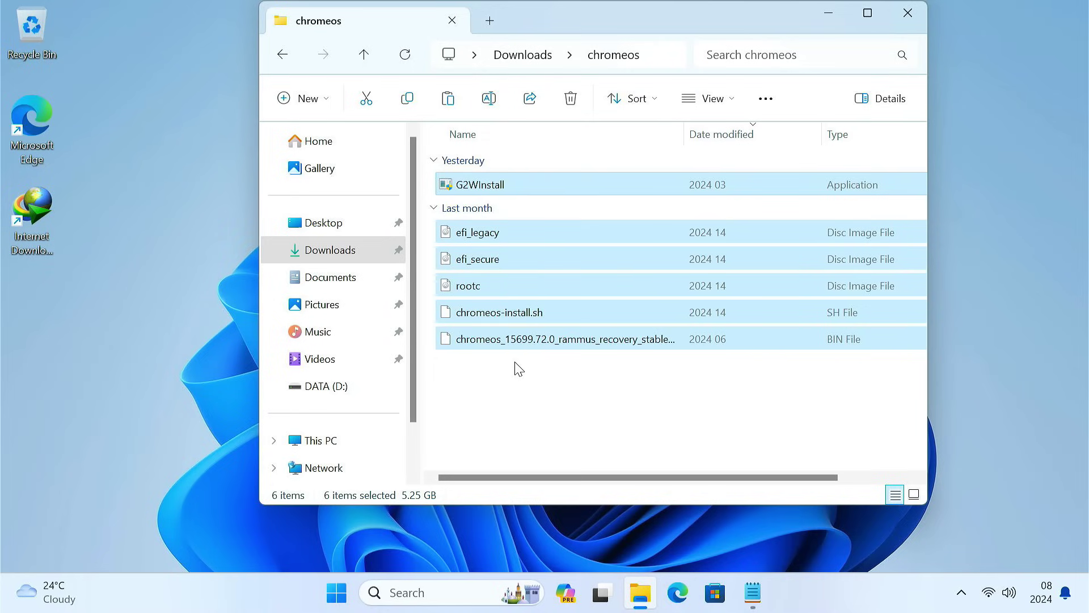
pyautogui.click(514, 340)
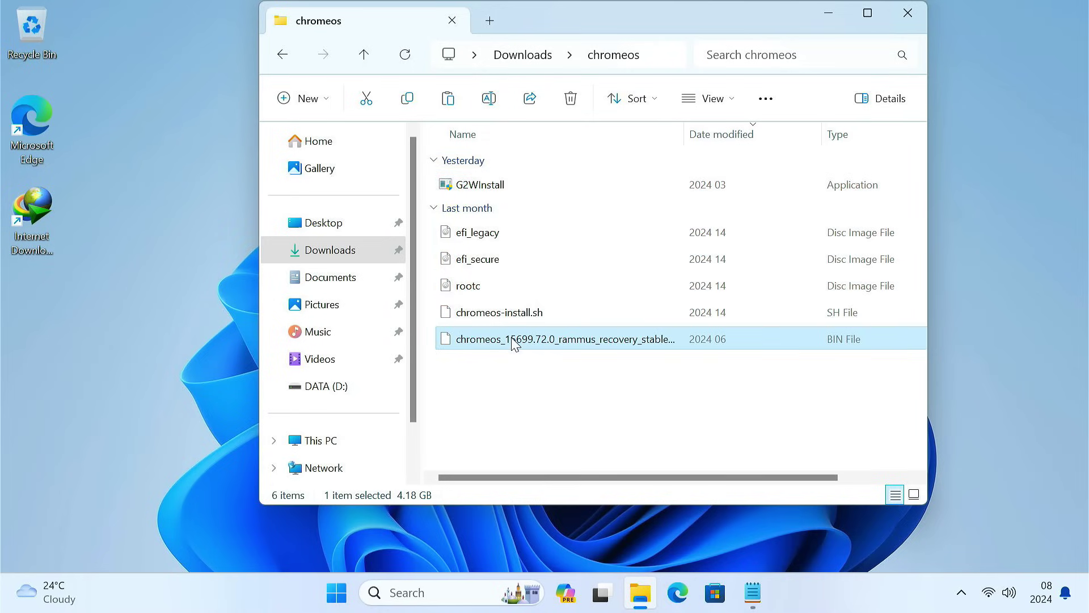
pyautogui.press('F2')
pyautogui.press('BackSpace')
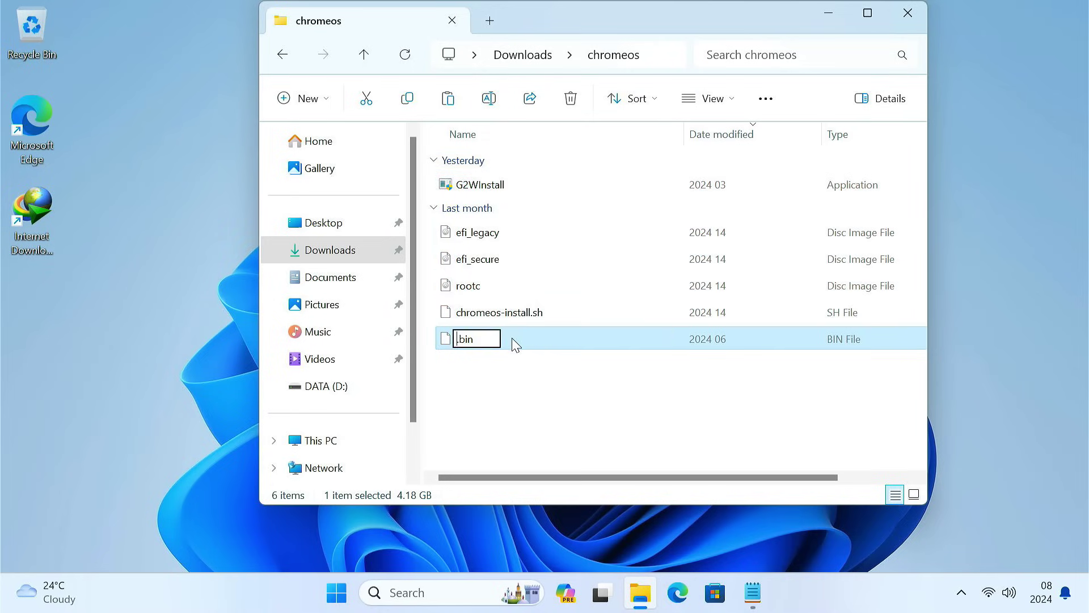
pyautogui.write('chromeos')
pyautogui.press('Return')
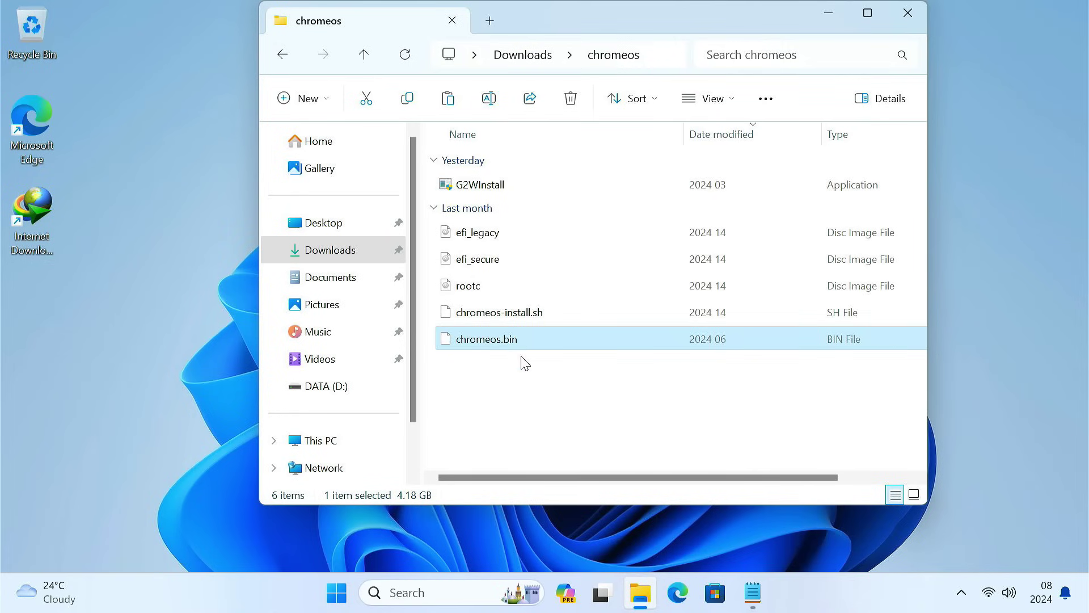
# Step: Replace the cd command's folder placeholder with the chromeos folder path copied from Explorer
pyautogui.click(674, 54)
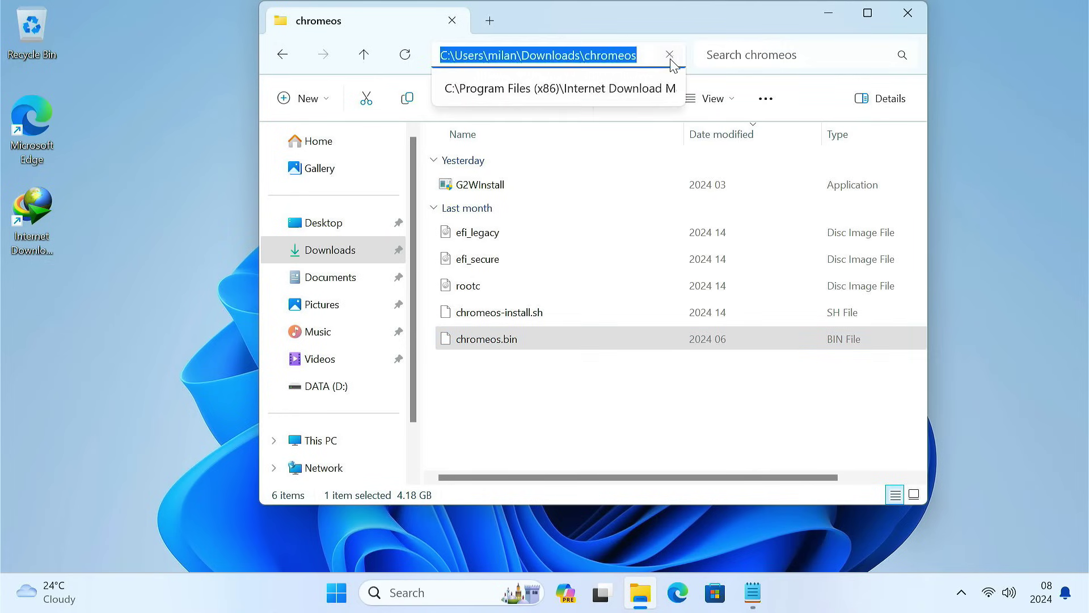
pyautogui.click(836, 16)
pyautogui.click(752, 595)
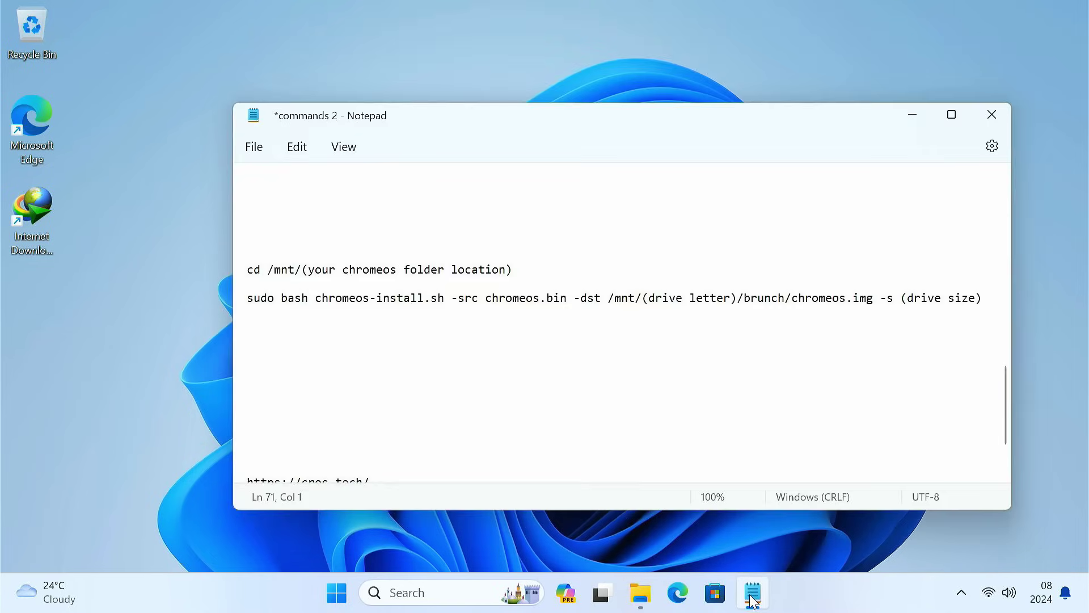
pyautogui.moveTo(250, 267); pyautogui.dragTo(523, 276)
pyautogui.click(526, 268)
pyautogui.moveTo(306, 270); pyautogui.dragTo(515, 273)
pyautogui.press('BackSpace')
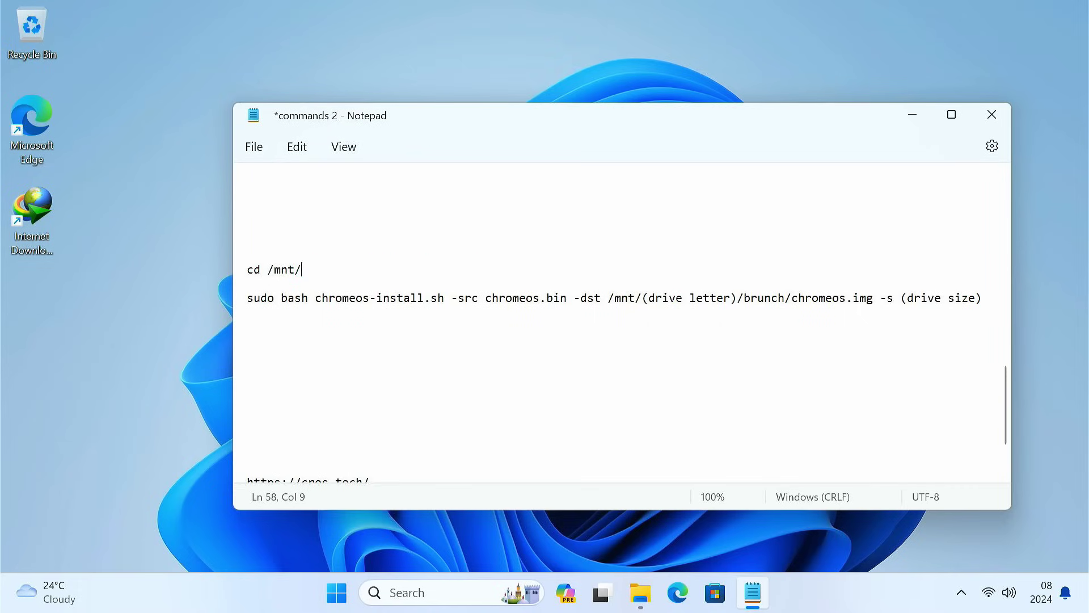
pyautogui.hotkey('ctrl', 'v')
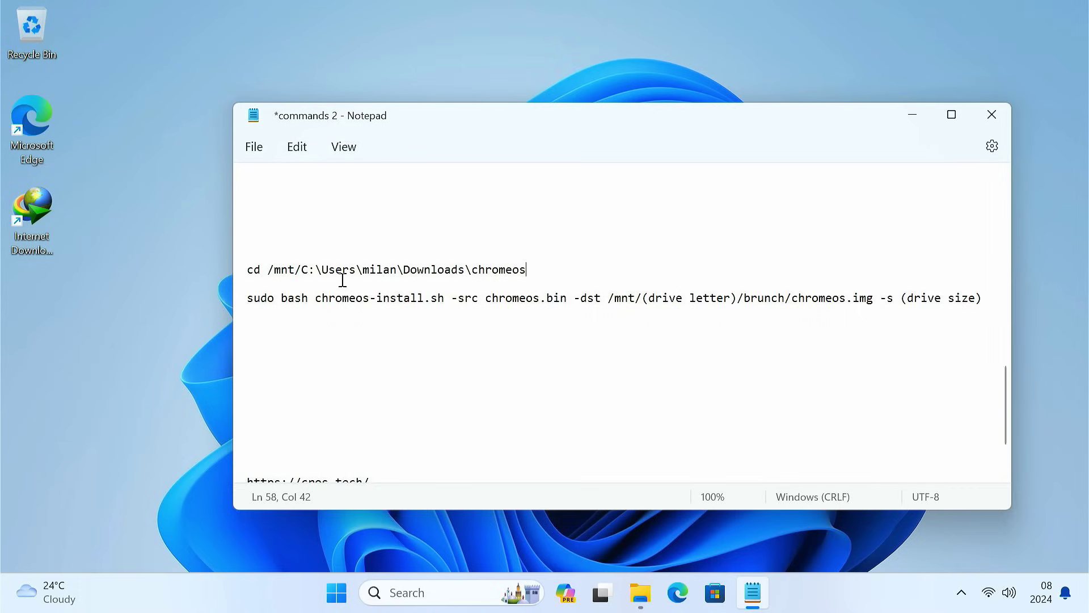
# Step: Lowercase the drive letter and the Users and Downloads folder names in the path
pyautogui.click(309, 269)
pyautogui.press('BackSpace')
pyautogui.write('c')
pyautogui.press('BackSpace')
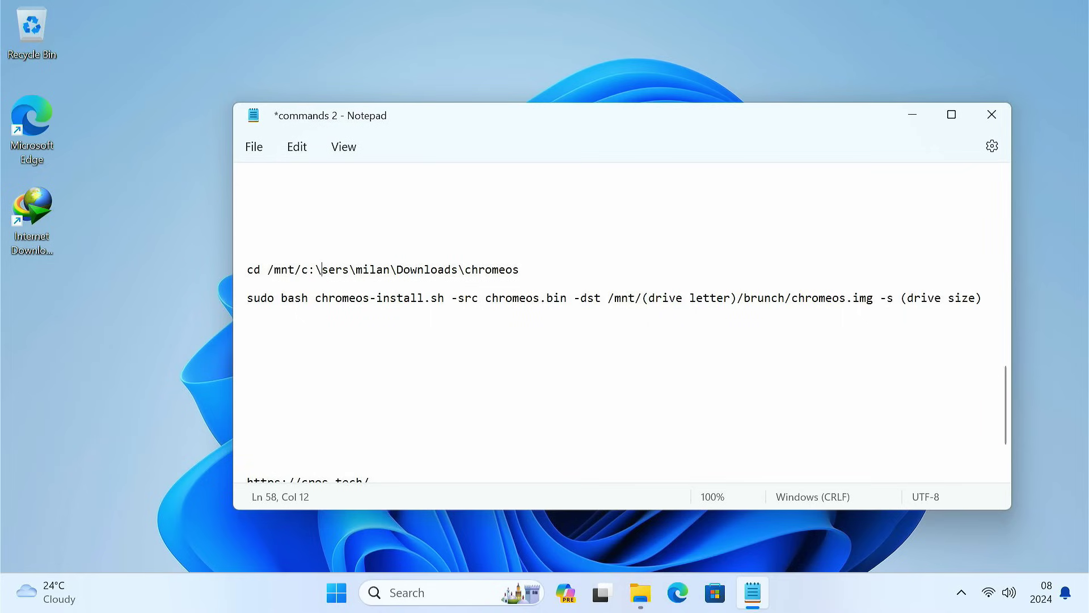
pyautogui.write('u')
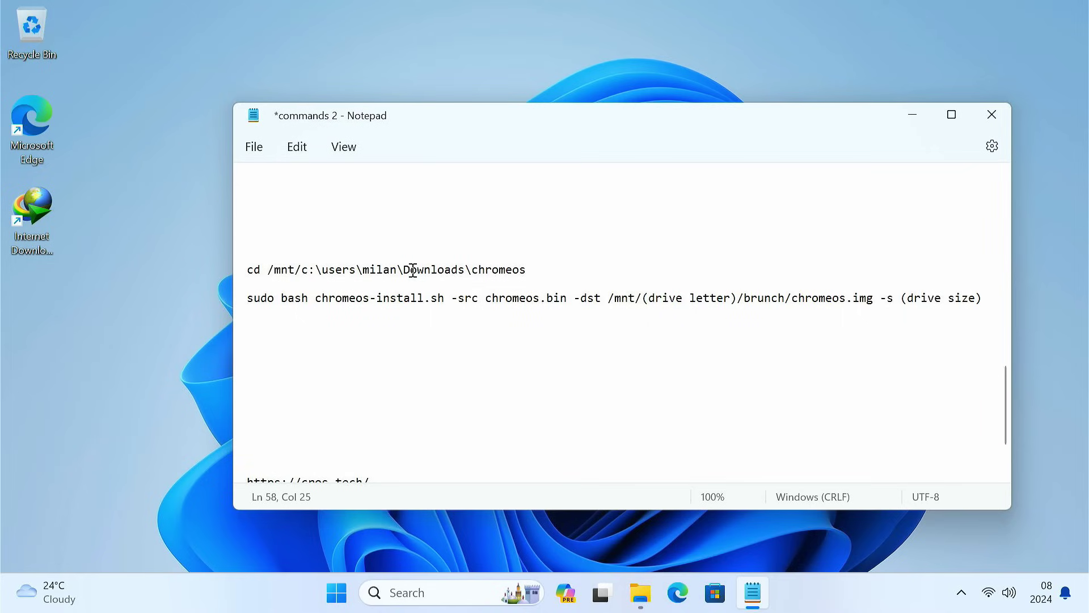
pyautogui.press('BackSpace')
pyautogui.write('d')
# Step: Change the path's backslashes to forward slashes and remove the colon after c
pyautogui.press('BackSpace')
pyautogui.write('/')
pyautogui.press('BackSpace')
pyautogui.write('/')
pyautogui.press('BackSpace')
pyautogui.write('/')
pyautogui.press('BackSpace')
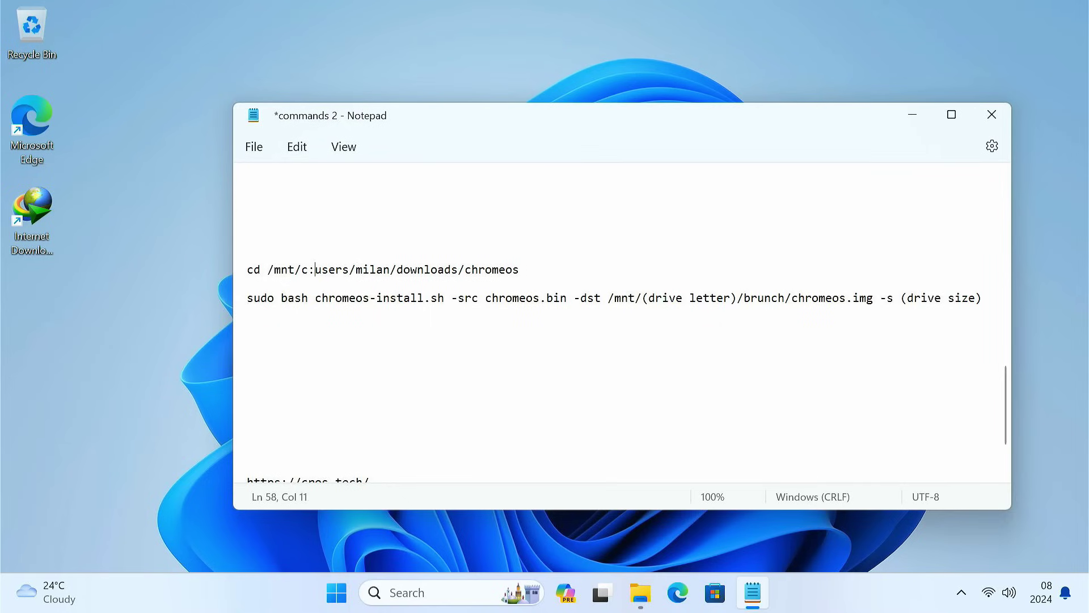
pyautogui.write('/')
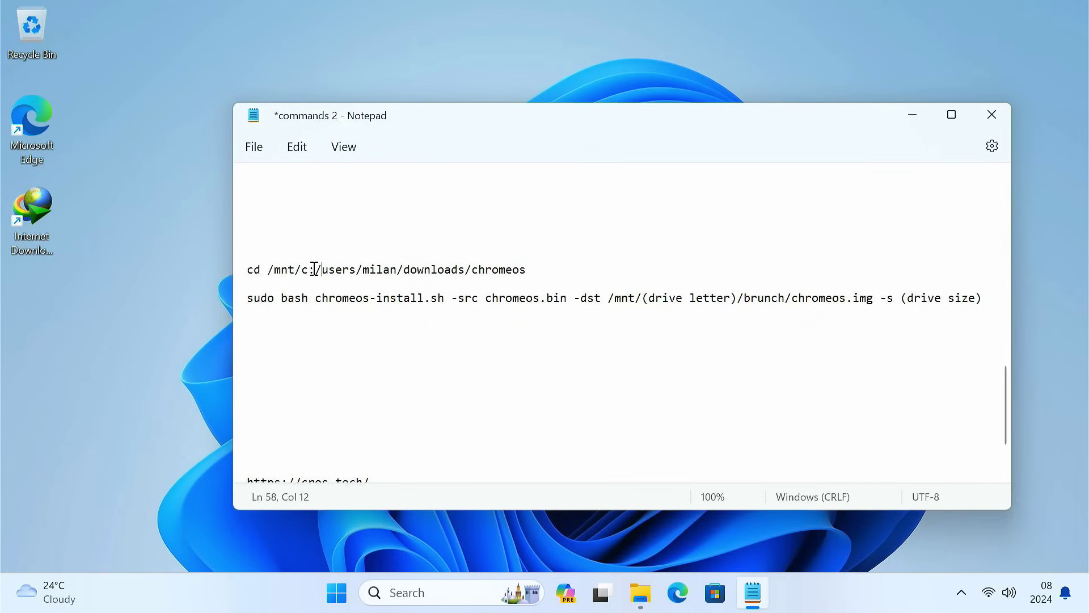
pyautogui.moveTo(309, 269); pyautogui.dragTo(314, 272)
pyautogui.press('BackSpace')
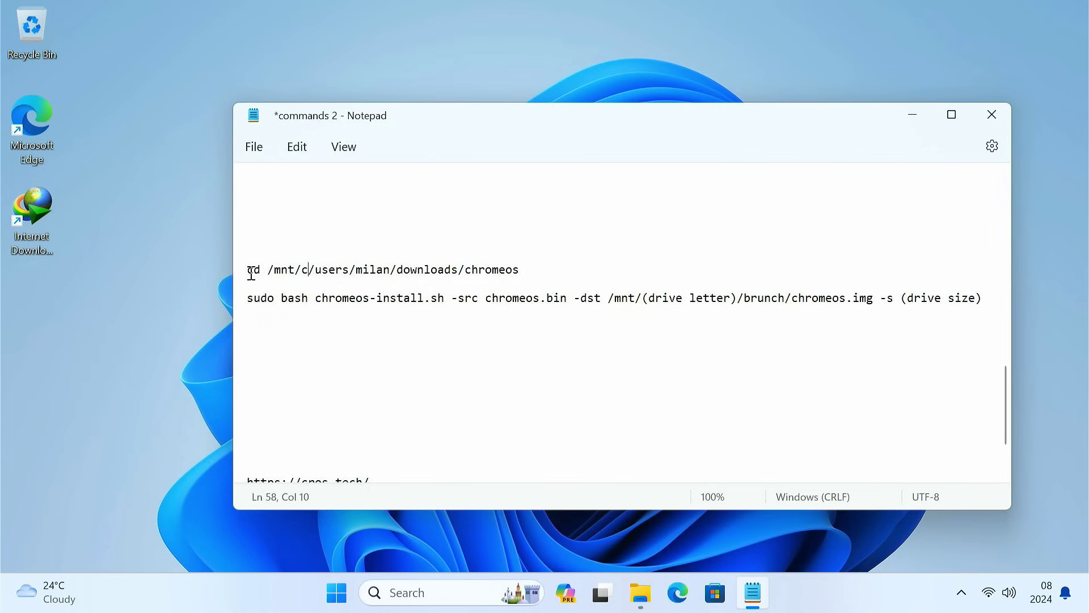
pyautogui.moveTo(248, 270); pyautogui.dragTo(522, 272)
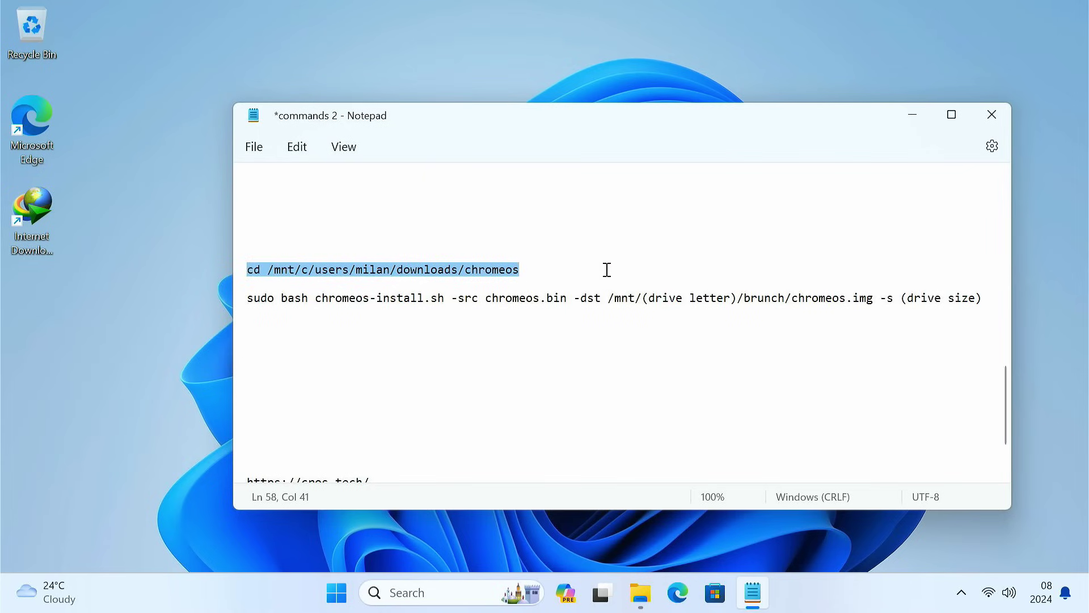
pyautogui.click(916, 118)
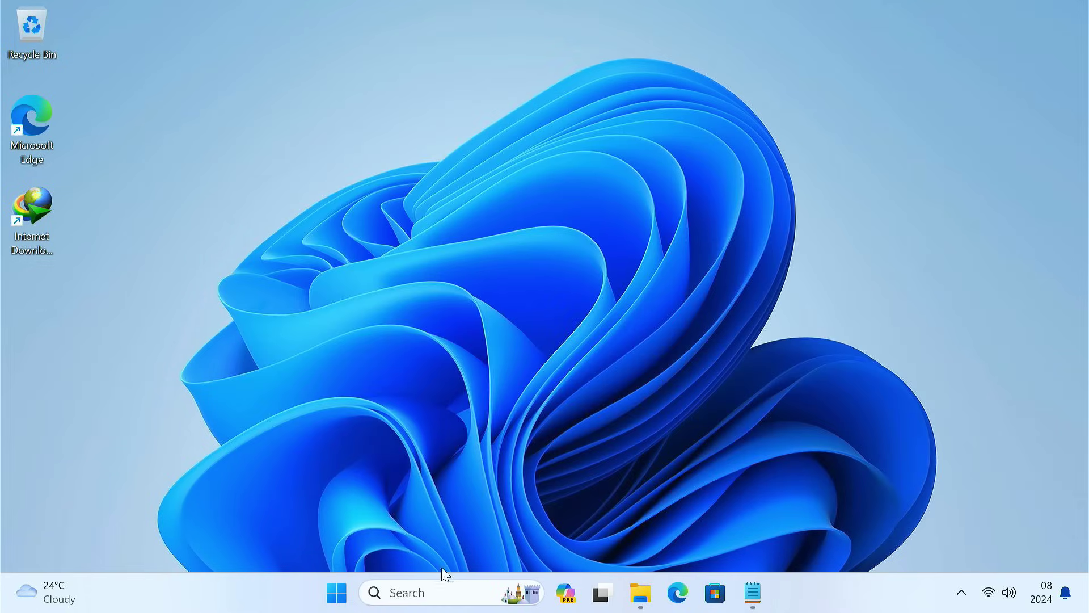
# Step: Launch Ubuntu and change into the chromeos folder under the Windows Downloads directory
pyautogui.click(414, 585)
pyautogui.write('ubun')
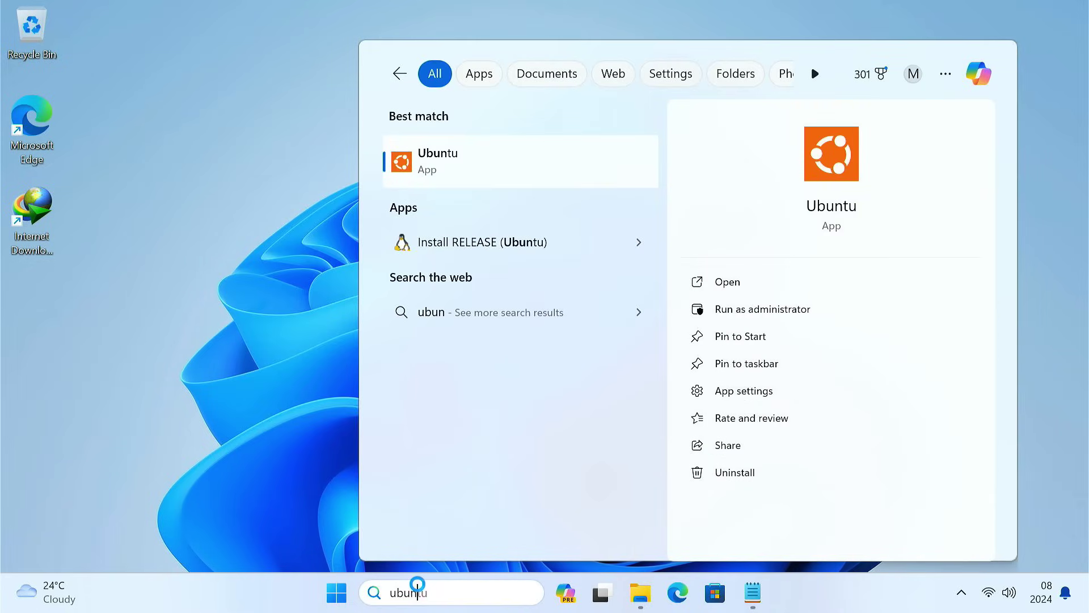
pyautogui.write('tu')
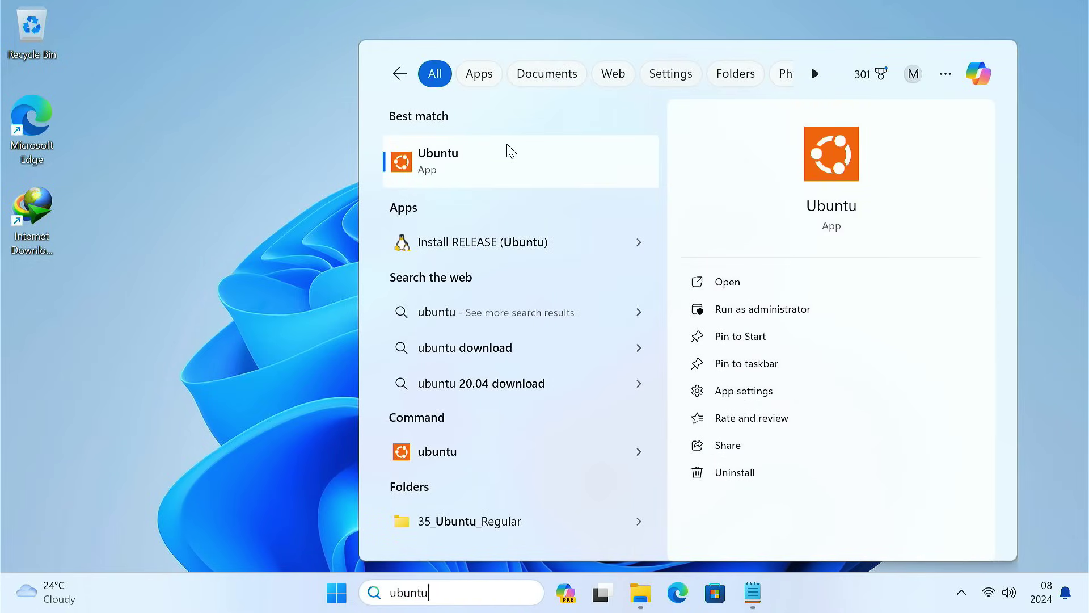
pyautogui.click(508, 152)
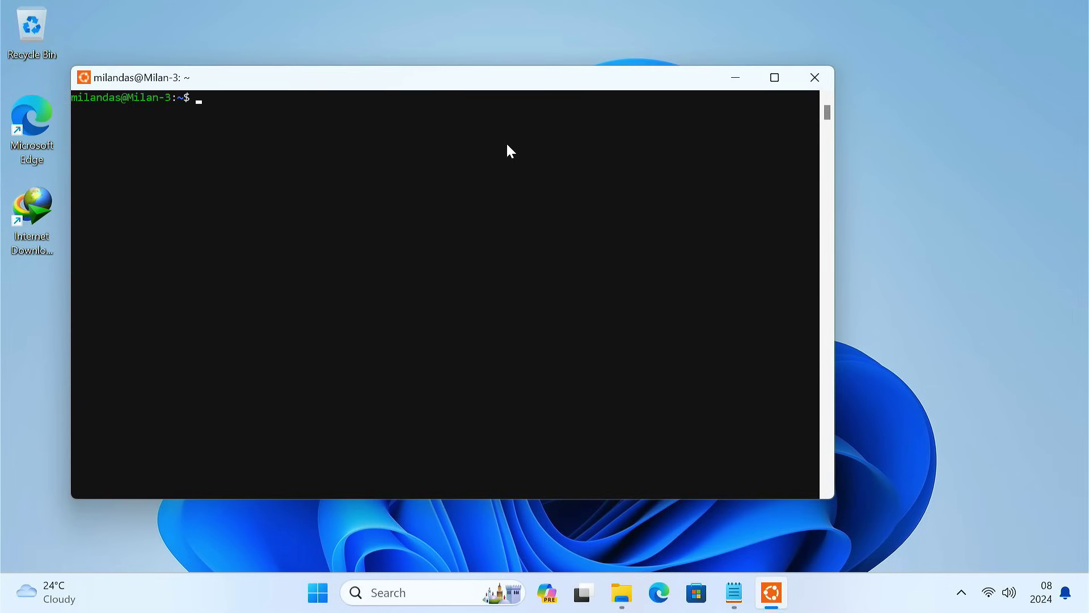
pyautogui.rightClick(507, 146)
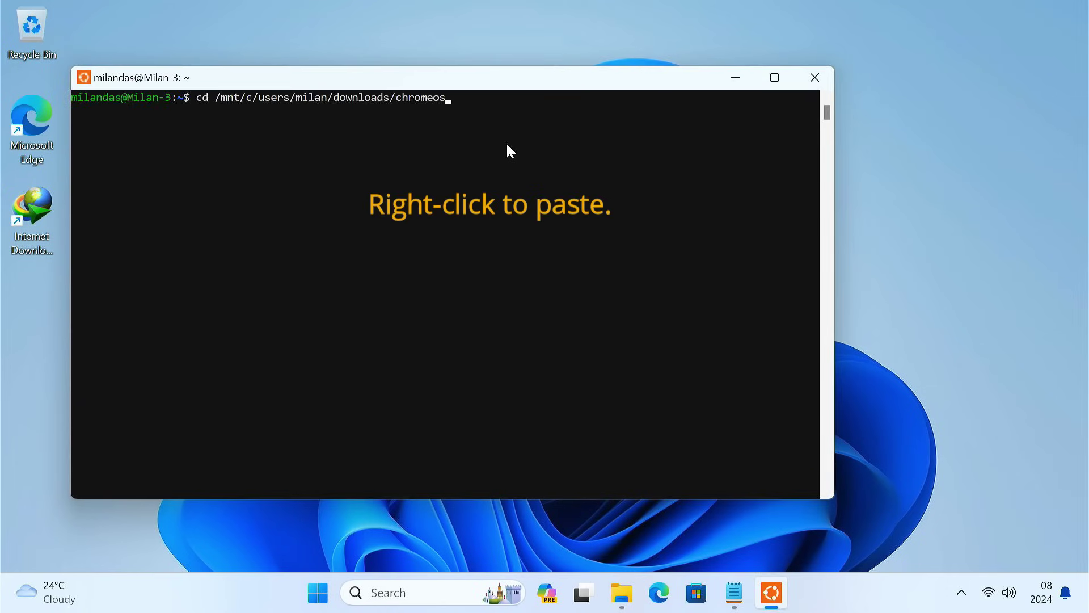
pyautogui.press('Return')
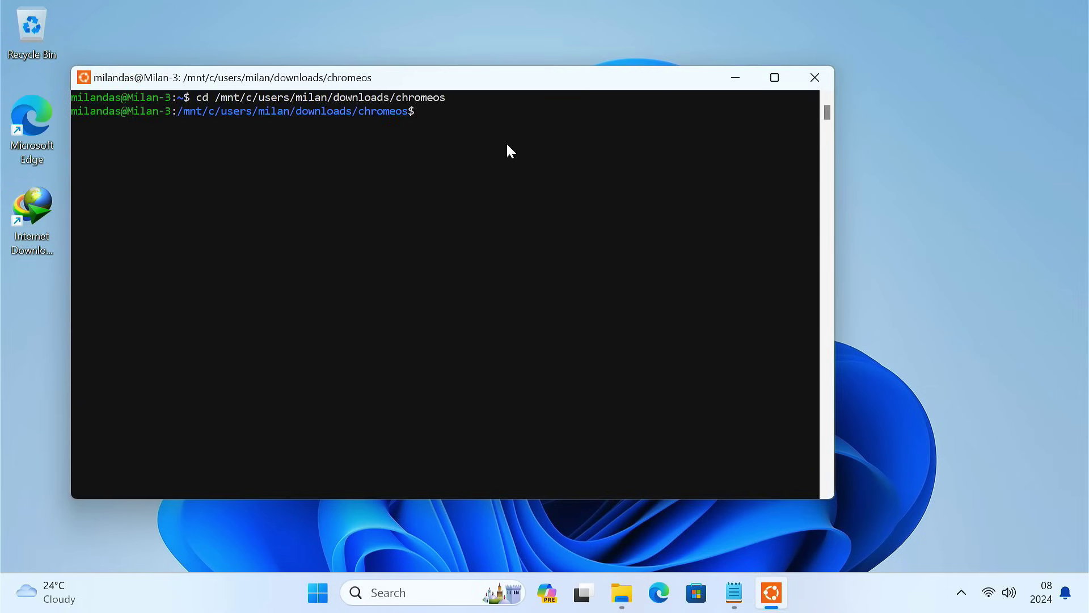
pyautogui.click(734, 592)
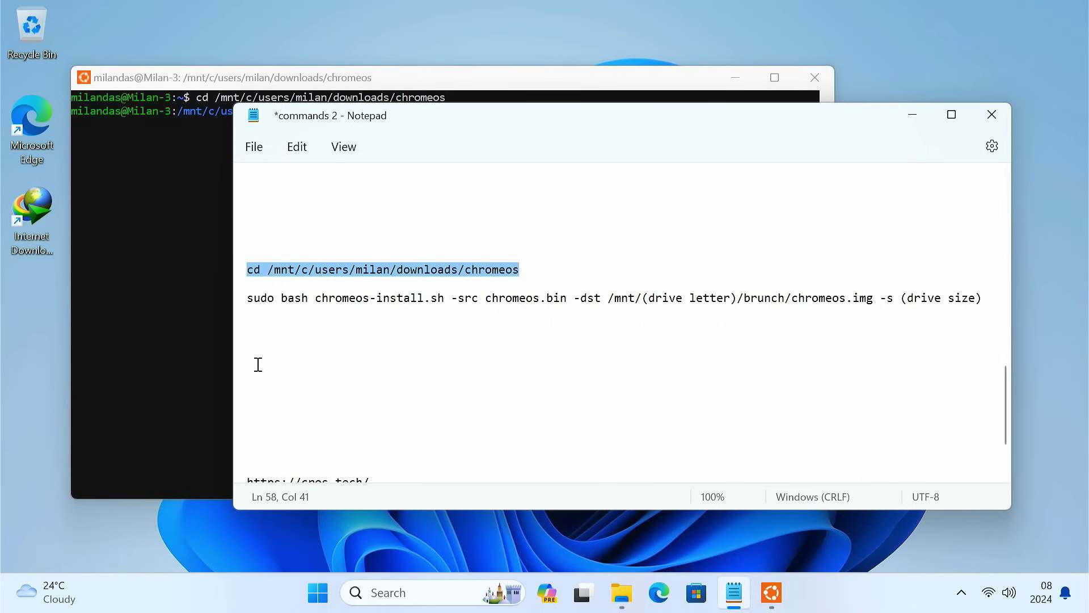
# Step: Replace the install command's drive-letter placeholder with e, confirming the ChromeOS (E:) drive
pyautogui.moveTo(246, 301); pyautogui.dragTo(802, 310)
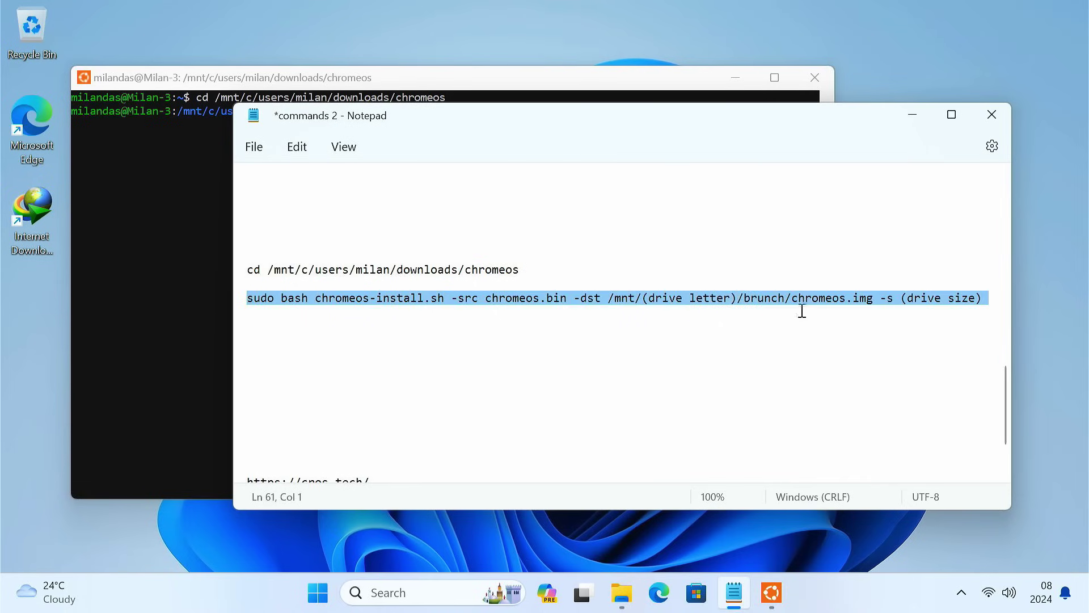
pyautogui.click(987, 304)
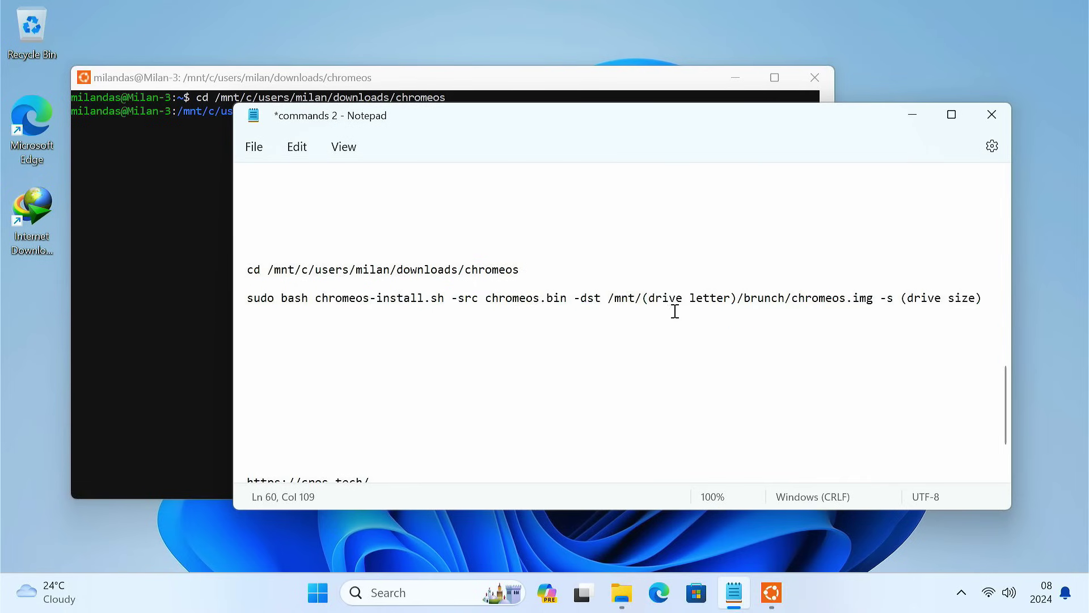
pyautogui.moveTo(642, 298); pyautogui.dragTo(733, 298)
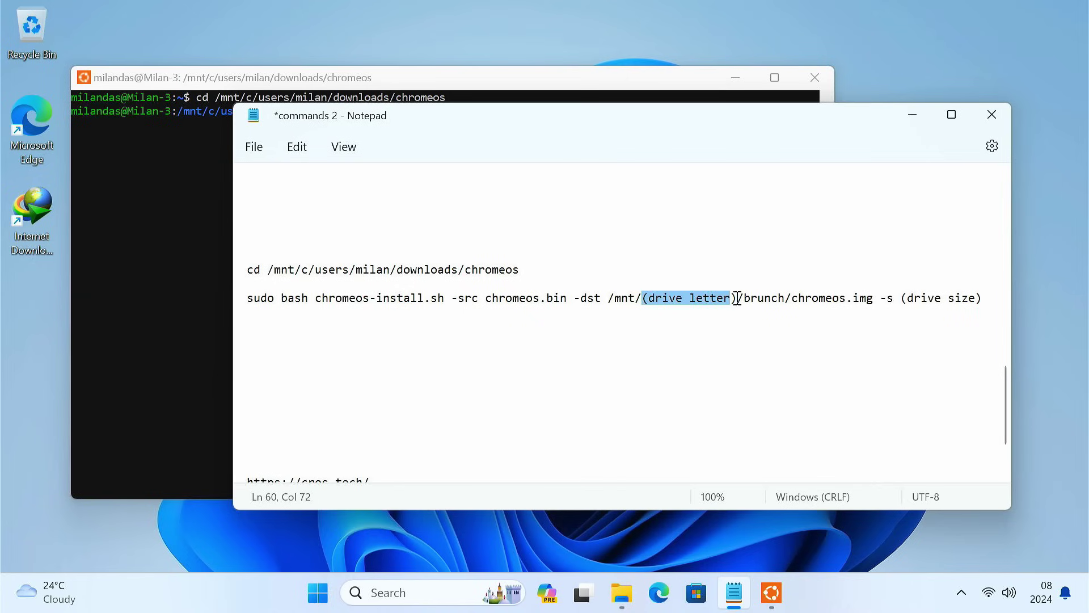
pyautogui.press('BackSpace')
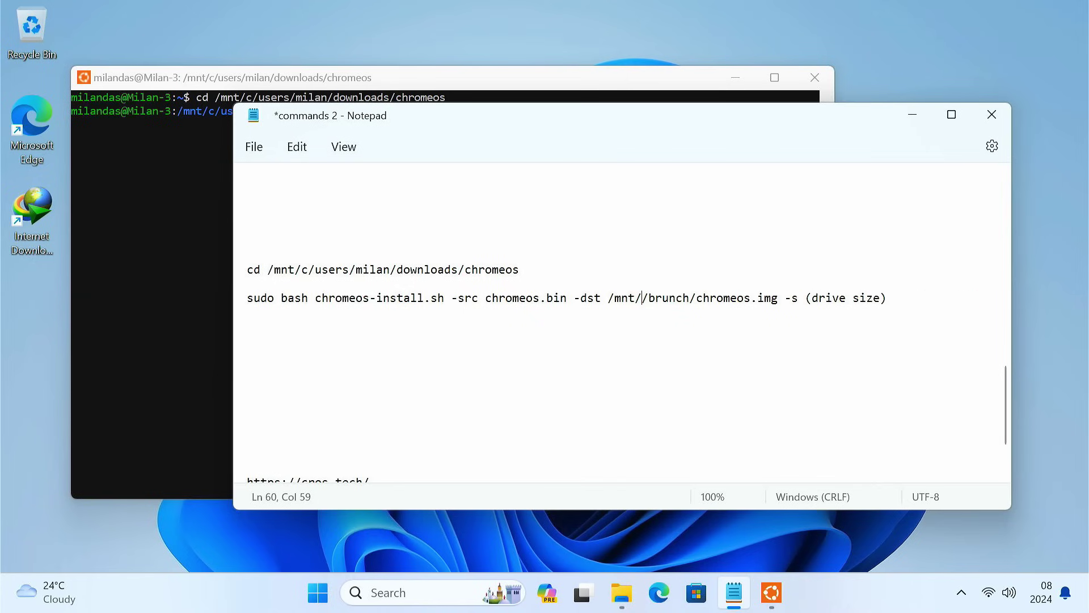
pyautogui.write('e')
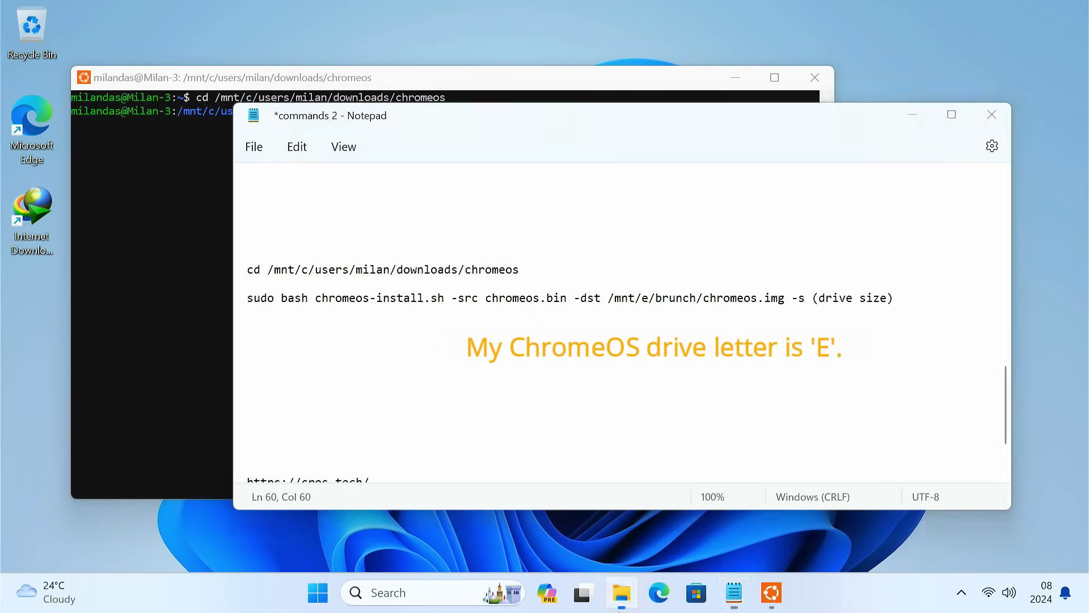
pyautogui.click(622, 592)
pyautogui.click(553, 245)
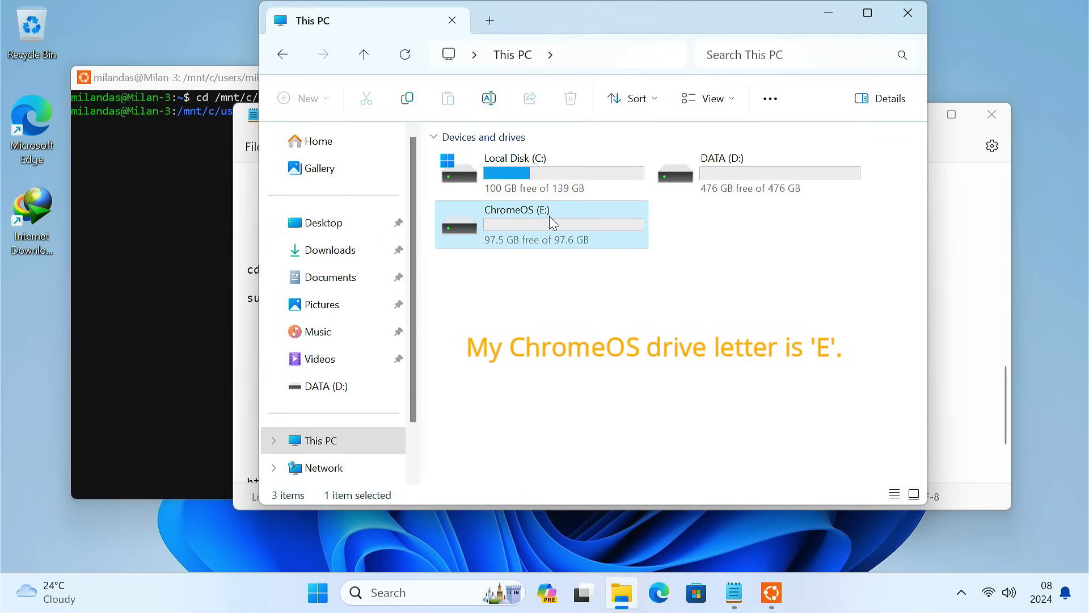
pyautogui.click(709, 227)
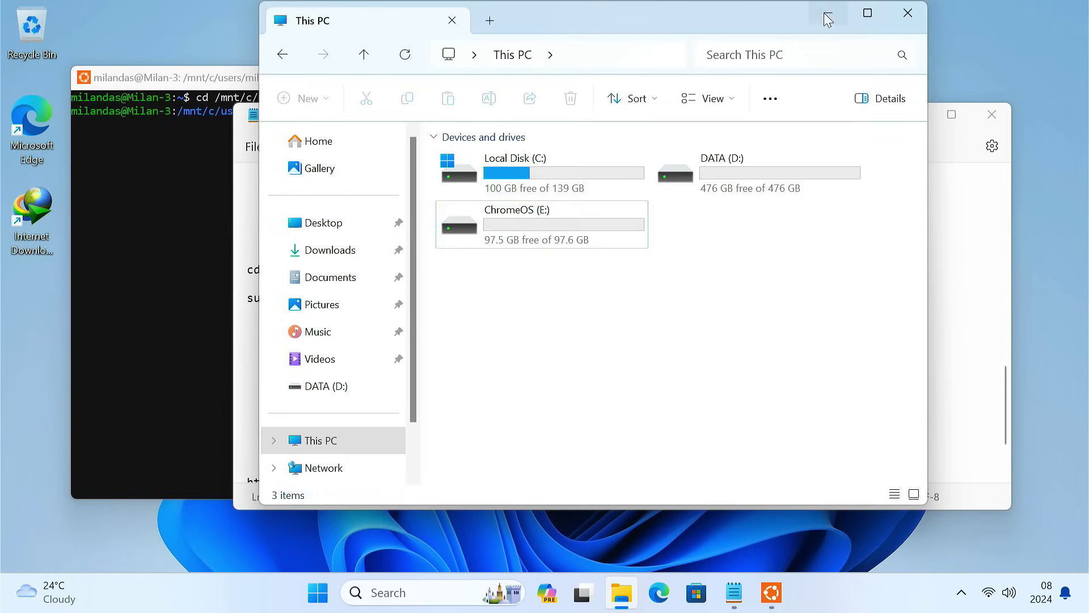
pyautogui.click(827, 14)
# Step: Replace the drive-size placeholder with 95 and select the finished install command line
pyautogui.moveTo(812, 306); pyautogui.dragTo(898, 296)
pyautogui.press('BackSpace')
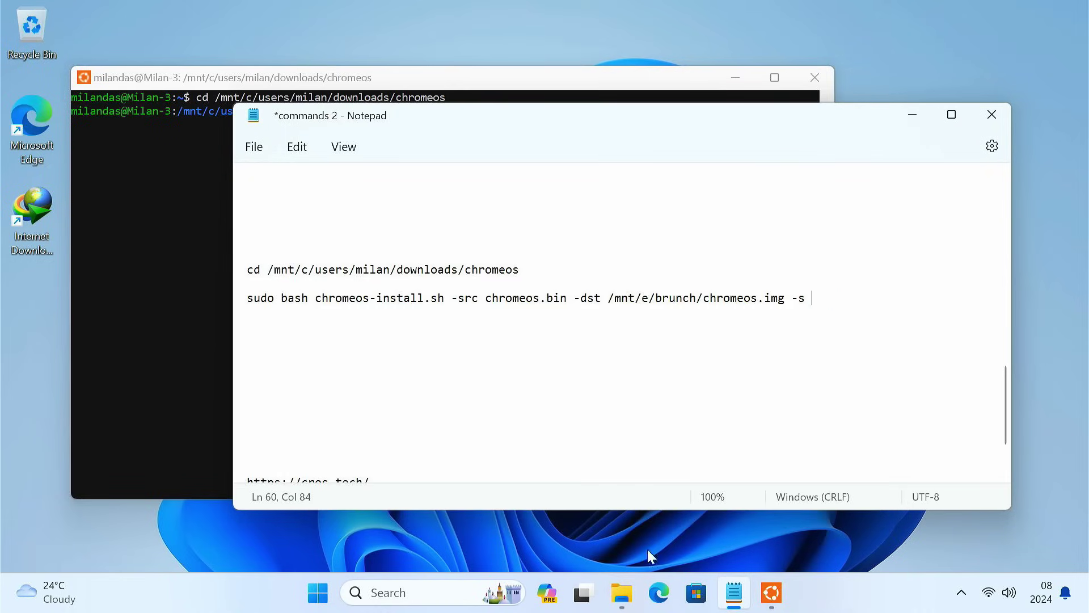
pyautogui.click(622, 593)
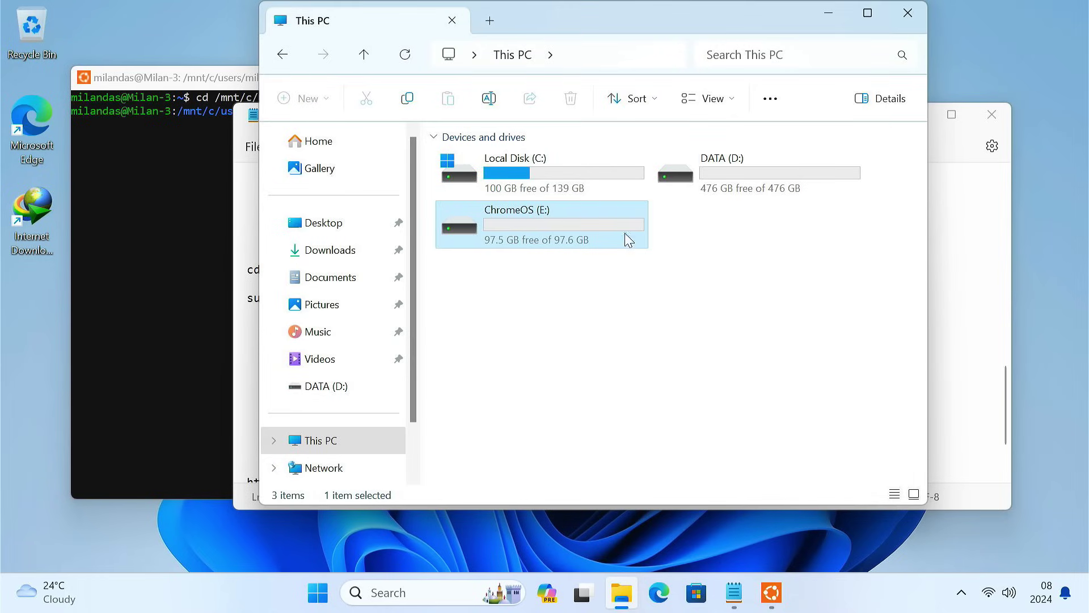
pyautogui.click(830, 12)
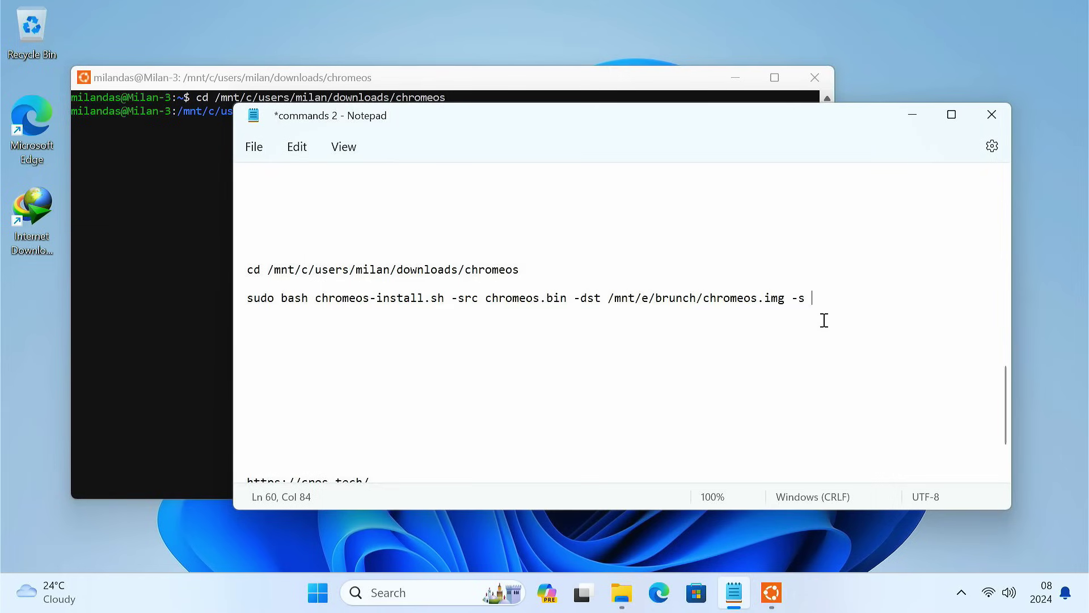
pyautogui.write('95')
pyautogui.moveTo(248, 298); pyautogui.dragTo(887, 299)
pyautogui.hotkey('ctrl', 'c')
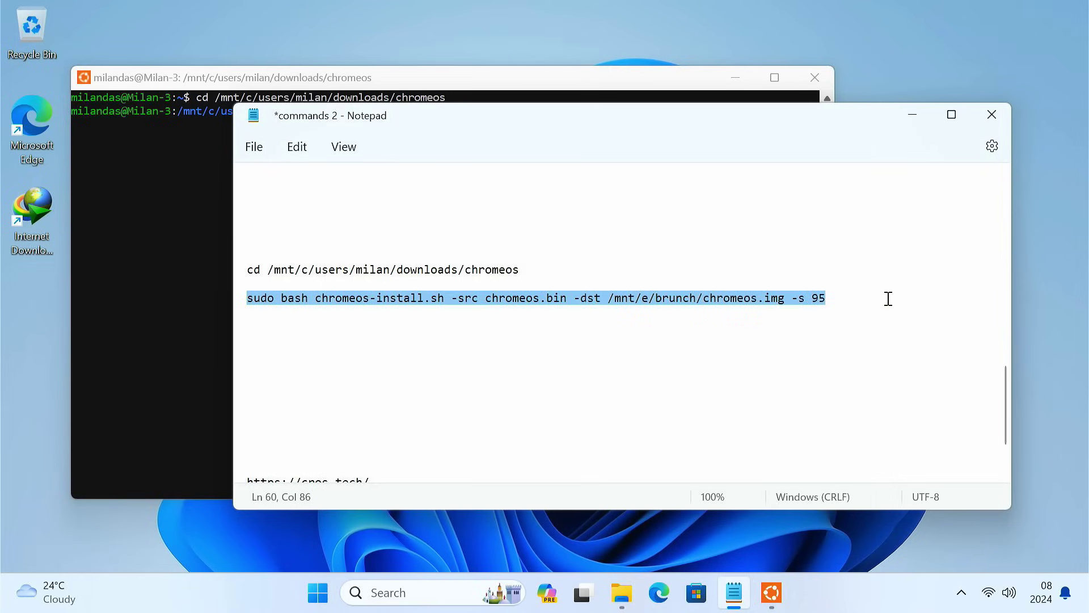
pyautogui.click(912, 115)
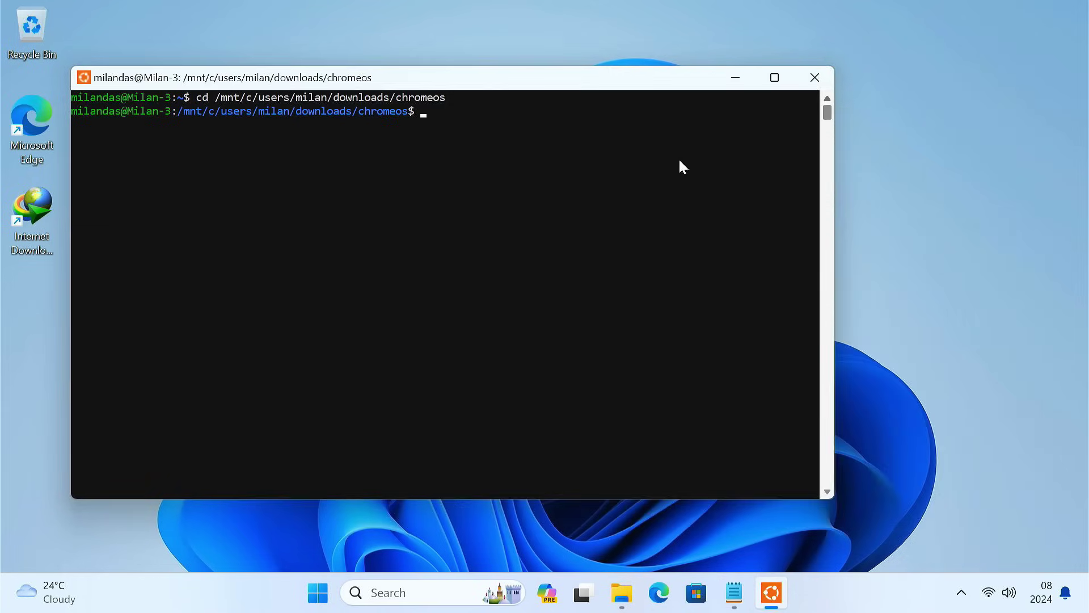
# Step: Run the pasted chromeos-install.sh command, answer dualboot, and close the terminal after the image builds
pyautogui.rightClick(458, 168)
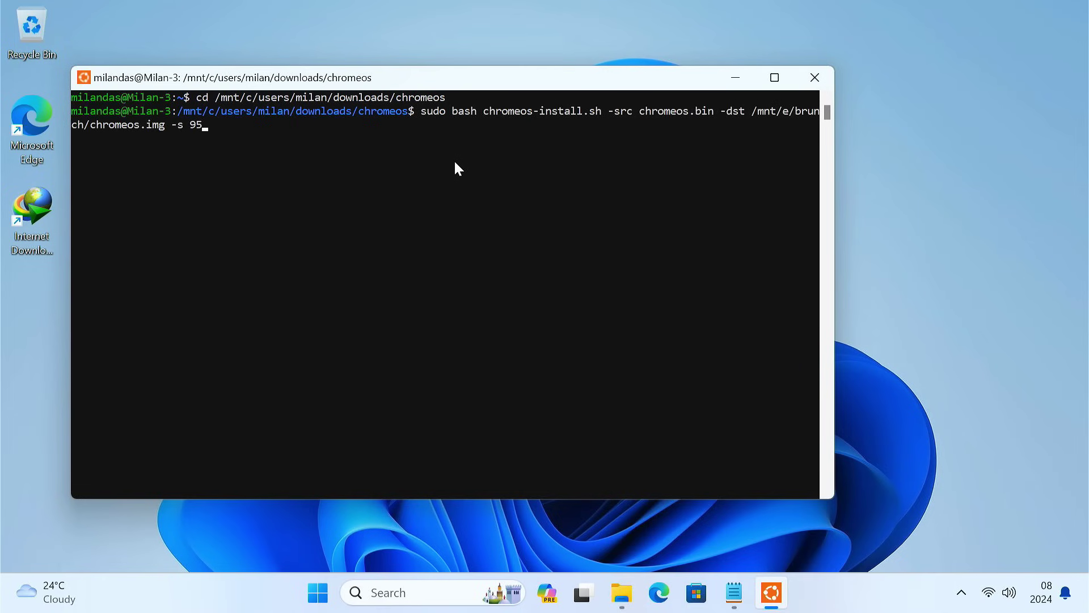
pyautogui.press('Return')
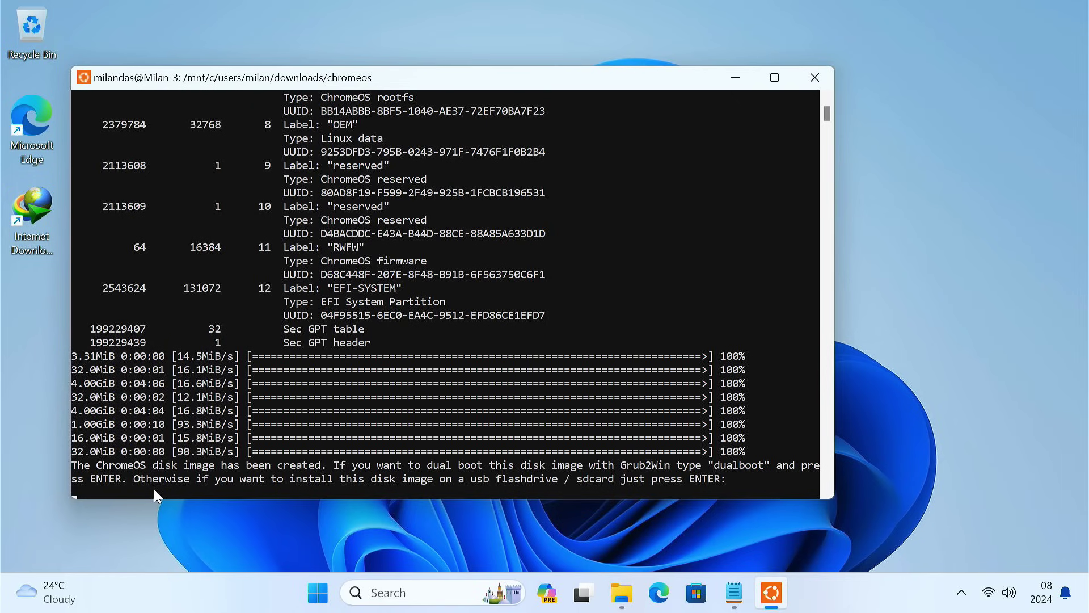
pyautogui.write('dualboot')
pyautogui.press('Return')
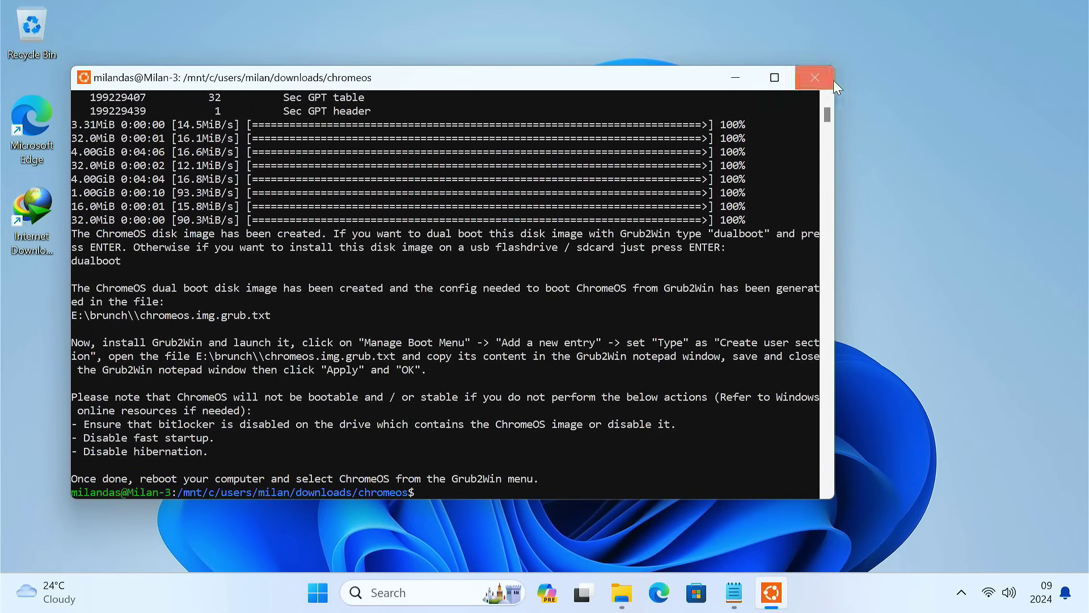
pyautogui.click(815, 78)
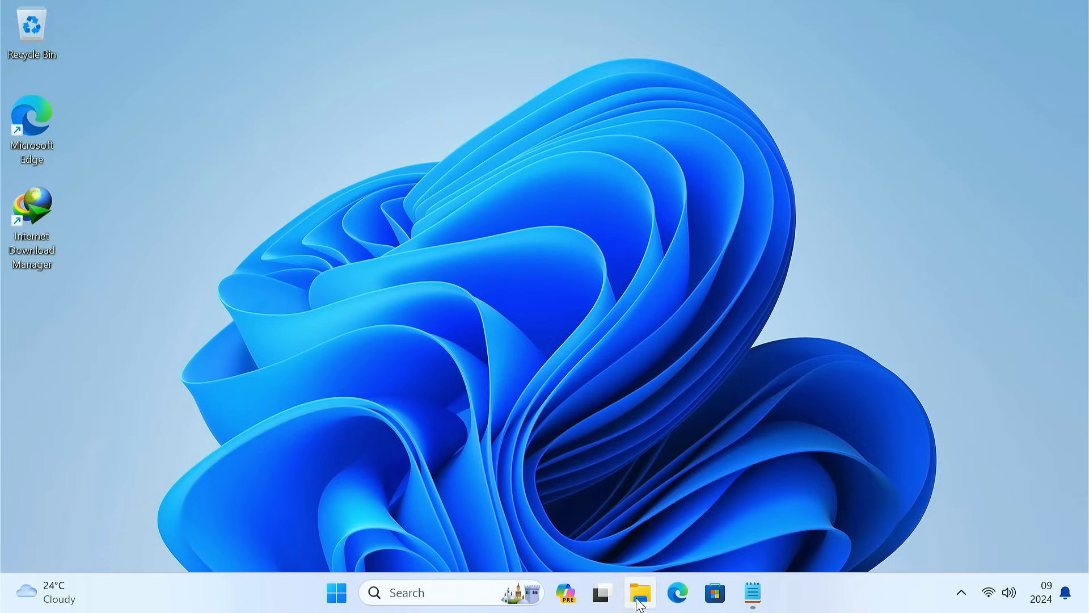
# Step: Copy all the GRUB entry text from E:\brunch\chromeos.img.grub, then return to Downloads
pyautogui.click(640, 592)
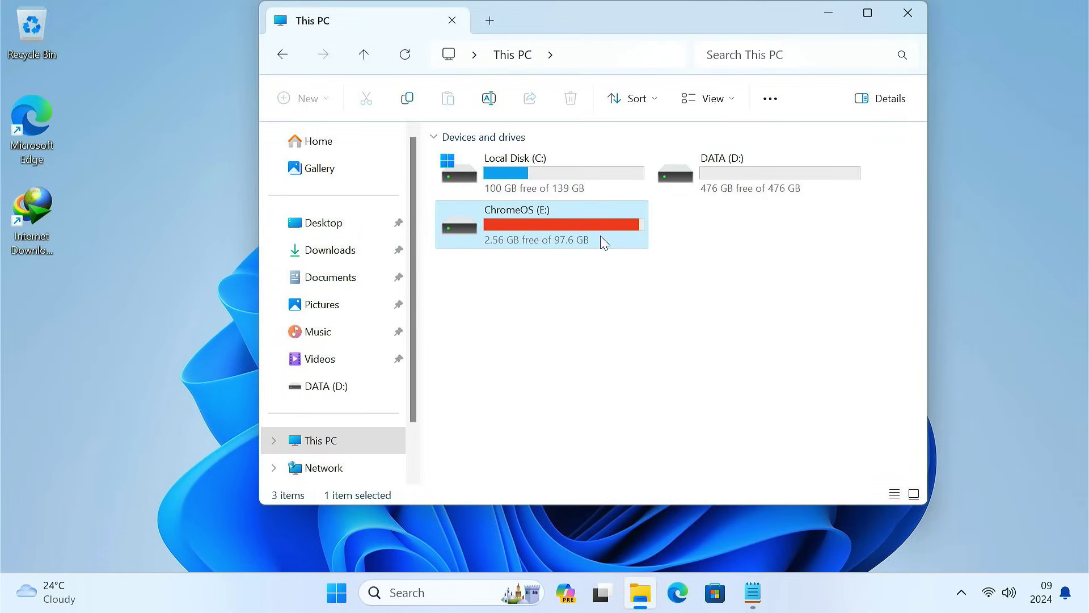
pyautogui.doubleClick(603, 241)
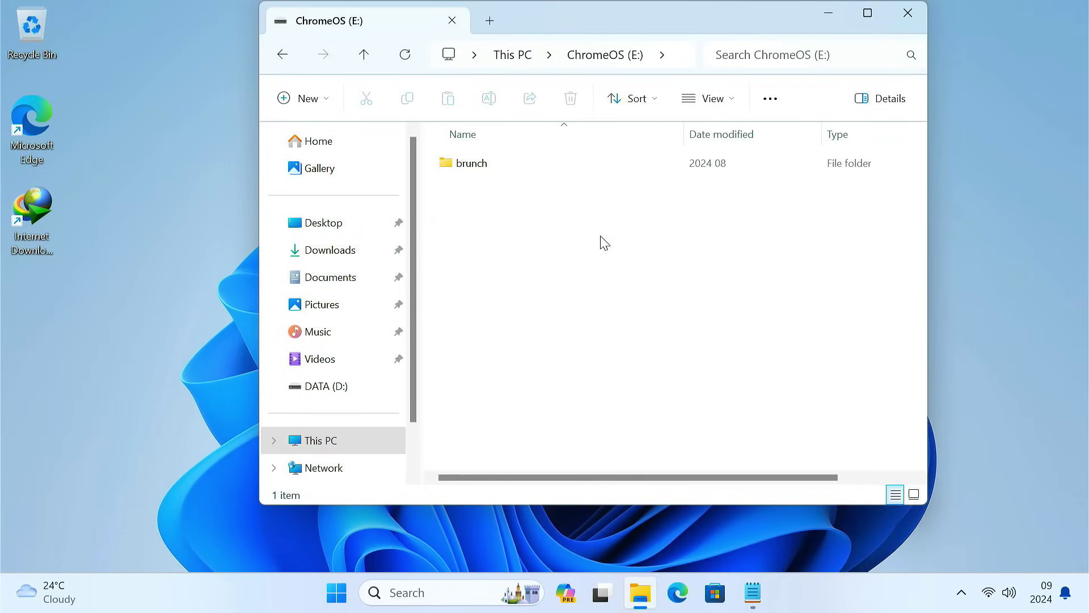
pyautogui.doubleClick(530, 174)
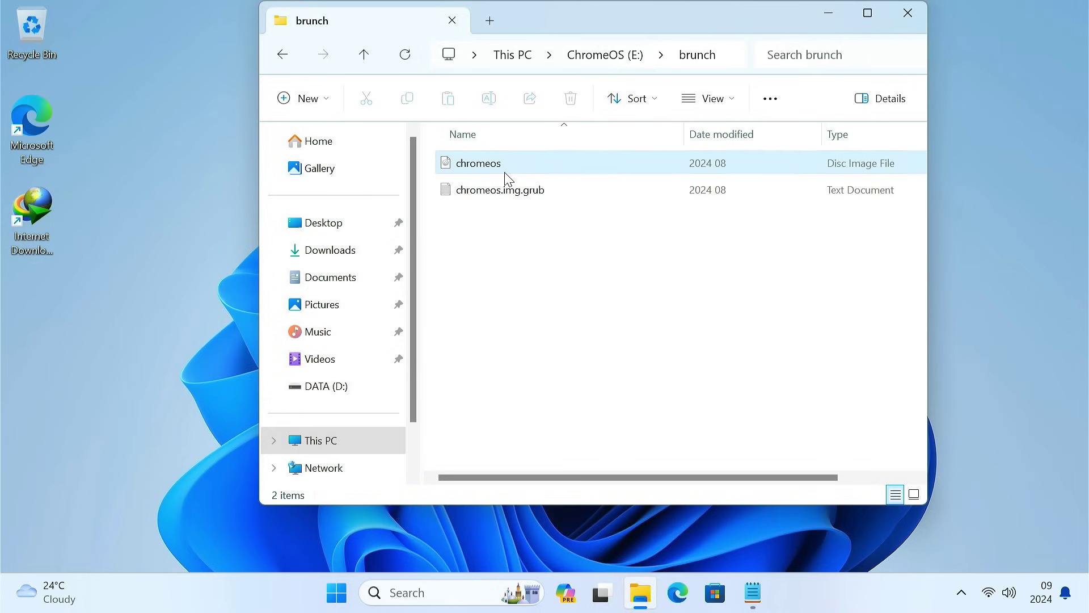
pyautogui.click(504, 171)
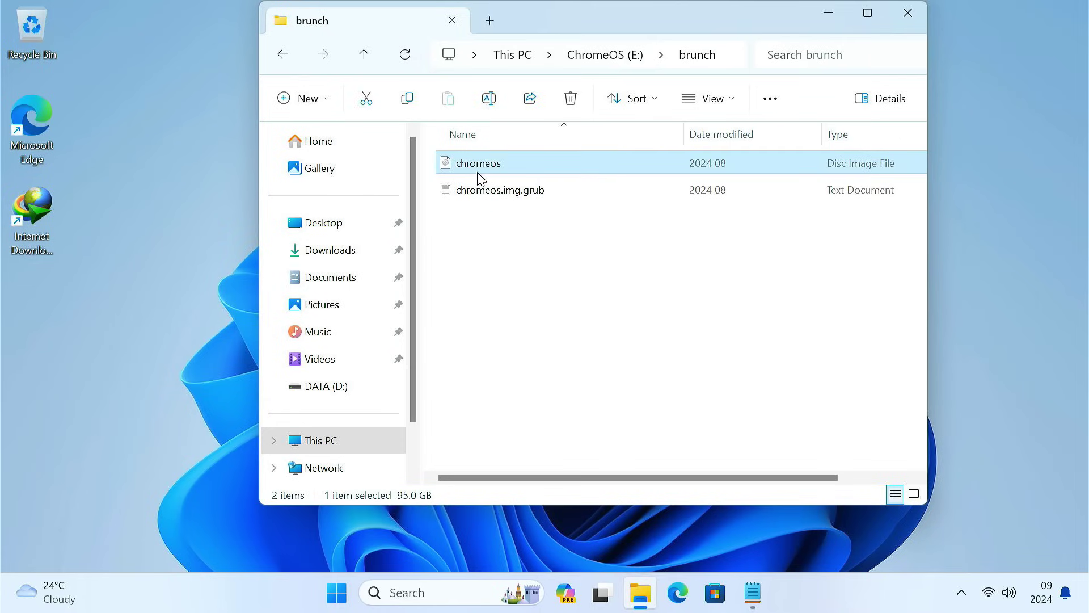
pyautogui.click(518, 197)
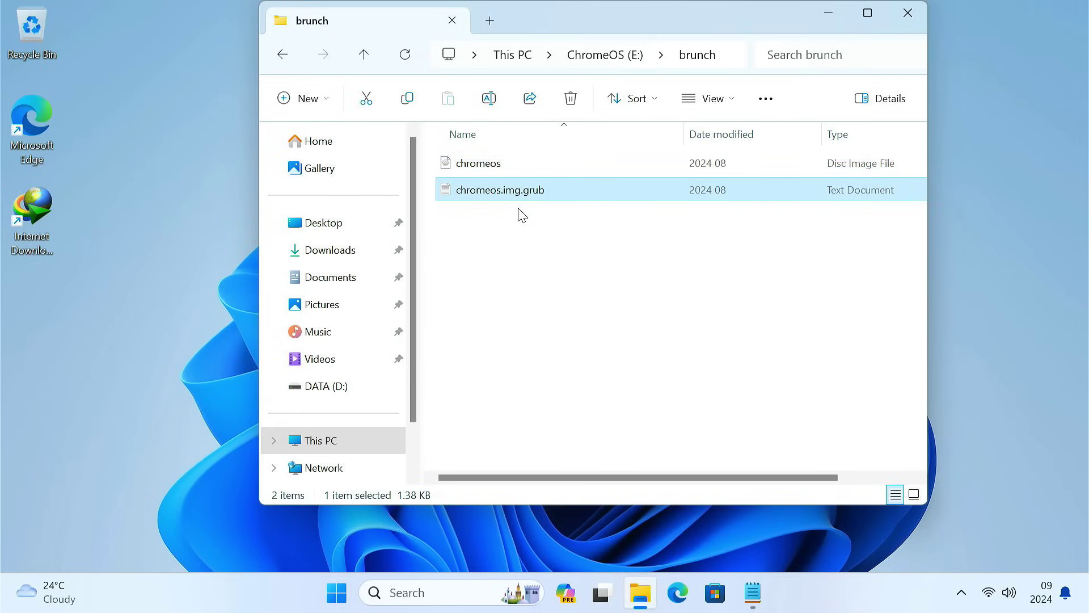
pyautogui.doubleClick(526, 198)
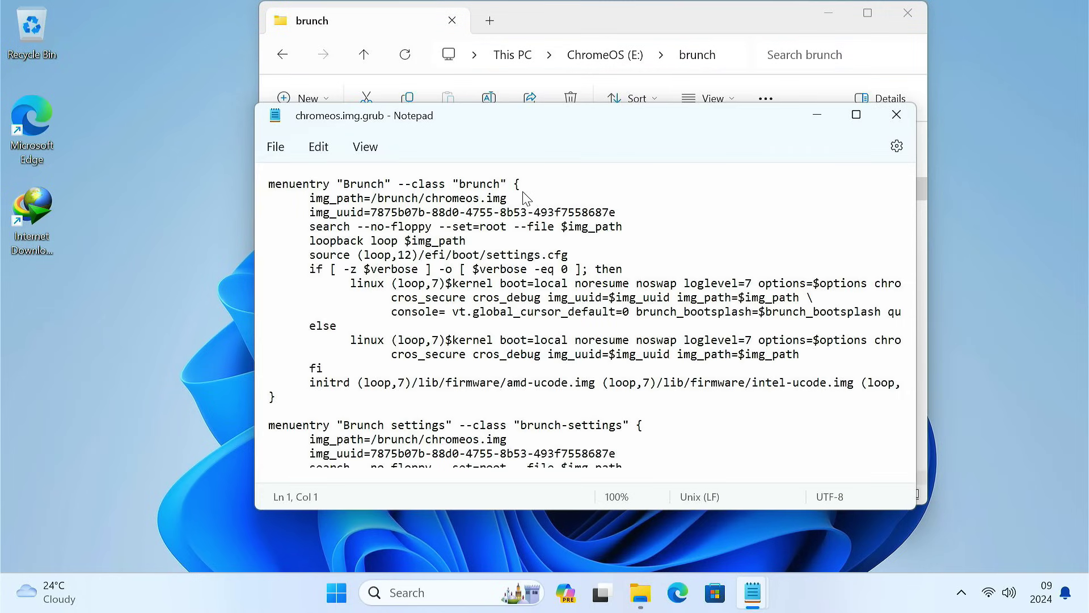
pyautogui.click(513, 267)
pyautogui.hotkey('ctrl', 'a')
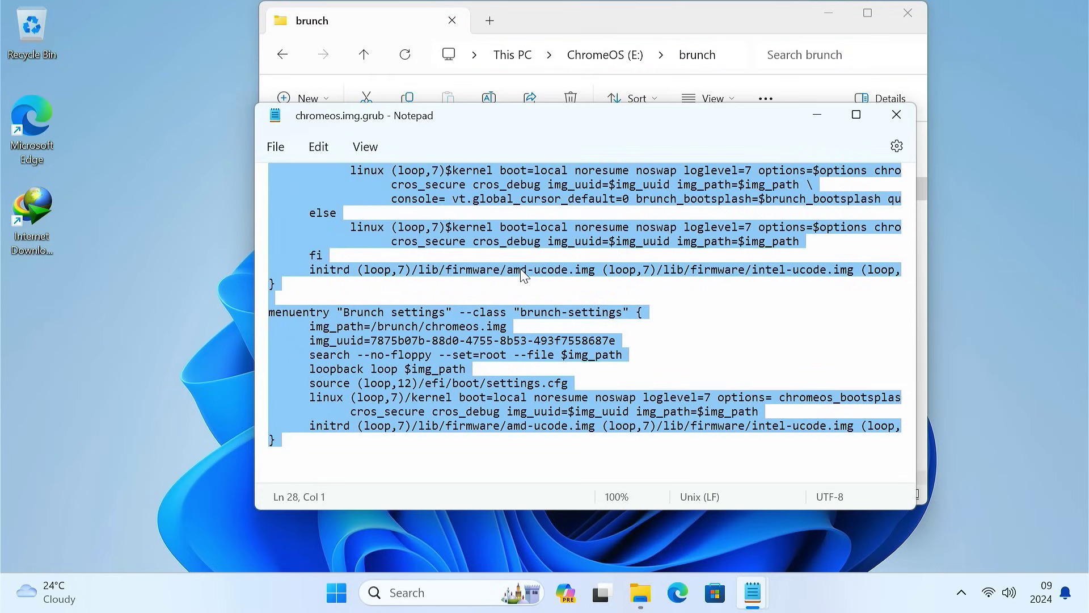
pyautogui.click(896, 119)
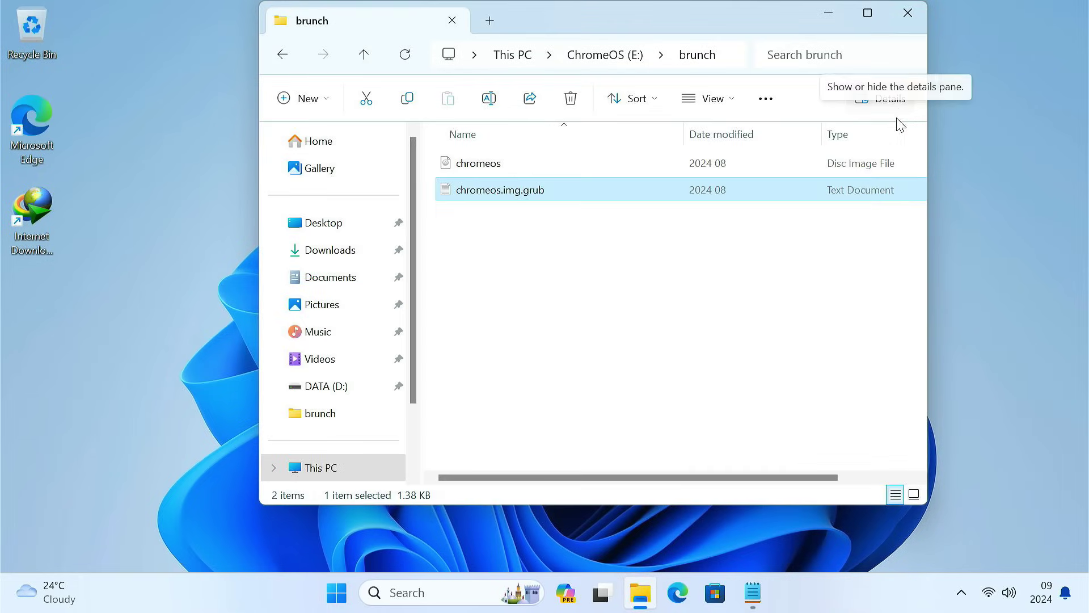
pyautogui.click(355, 258)
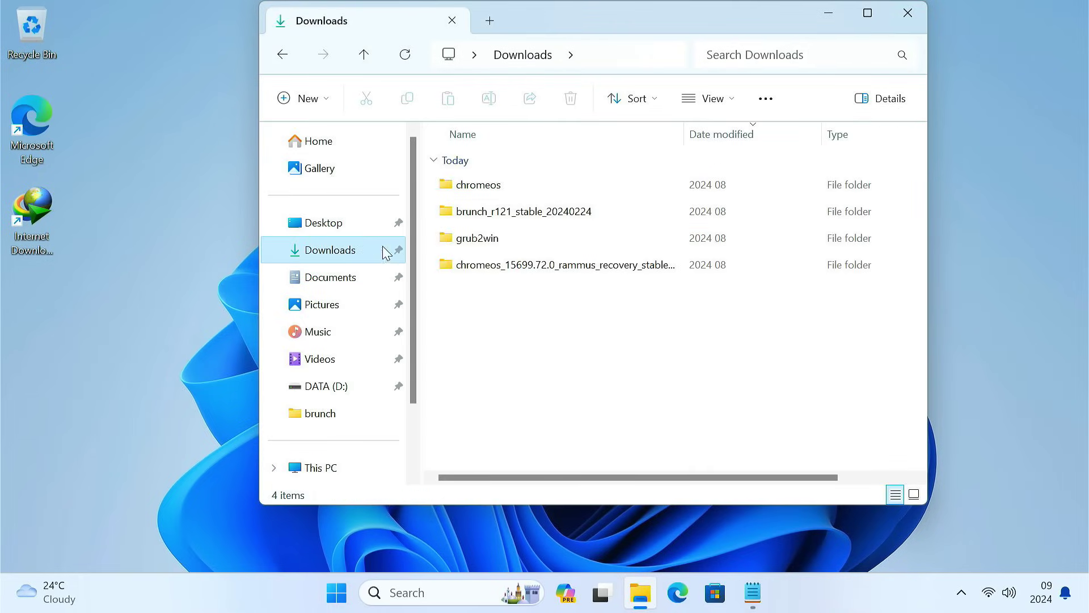
# Step: Launch G2WInstall from the grub2win folder, allowing it past the SmartScreen block and UAC
pyautogui.click(458, 247)
pyautogui.doubleClick(458, 246)
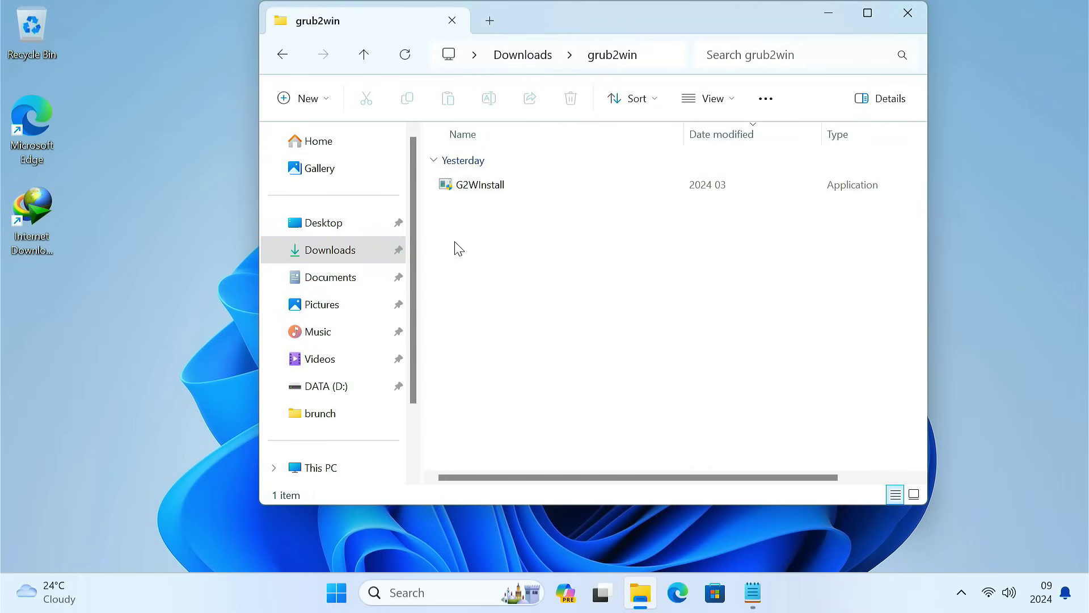
pyautogui.doubleClick(494, 185)
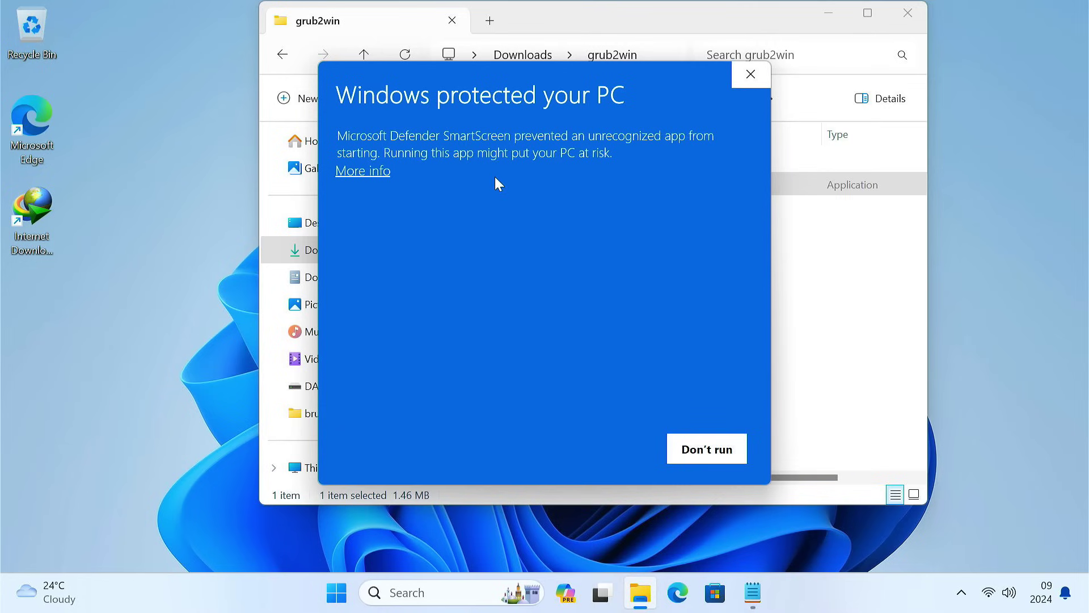
pyautogui.click(380, 177)
pyautogui.click(574, 448)
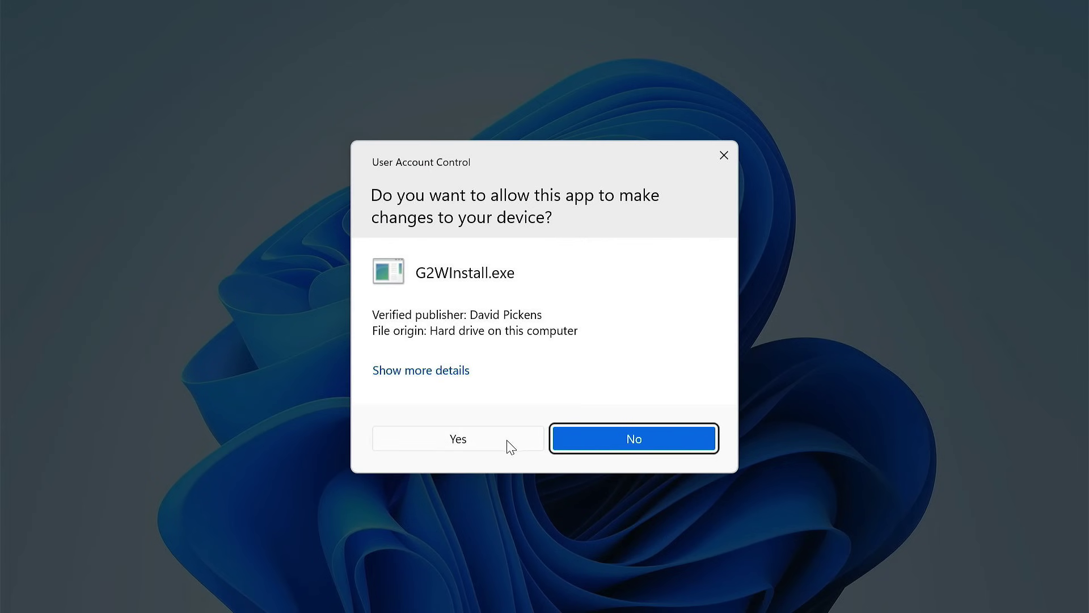
pyautogui.click(508, 442)
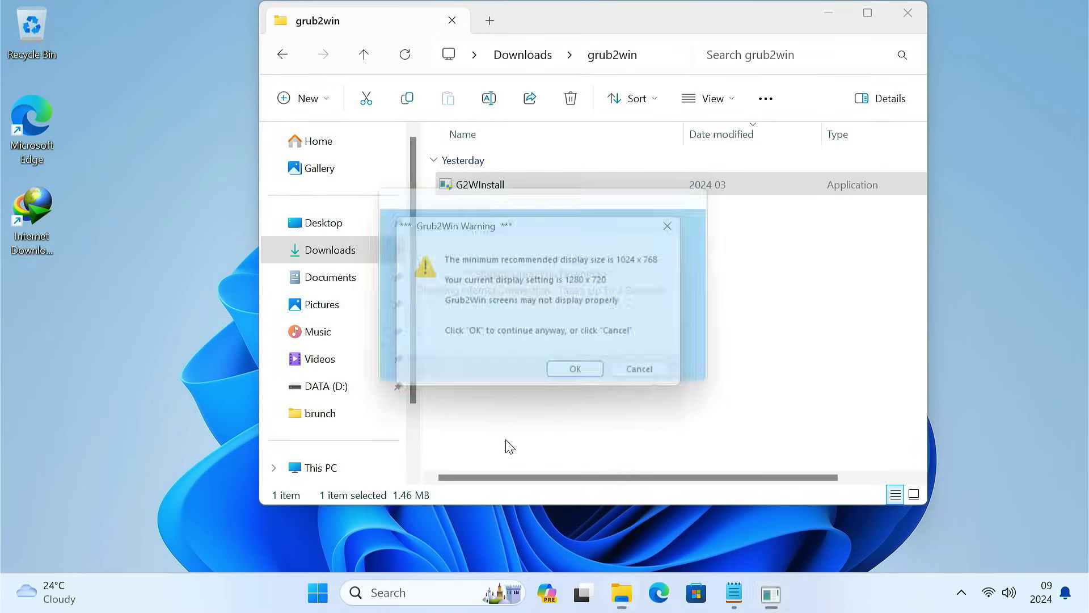
# Step: Accept the display warnings, install Grub2Win to drive C:, and close the finished setup
pyautogui.click(586, 384)
pyautogui.click(586, 383)
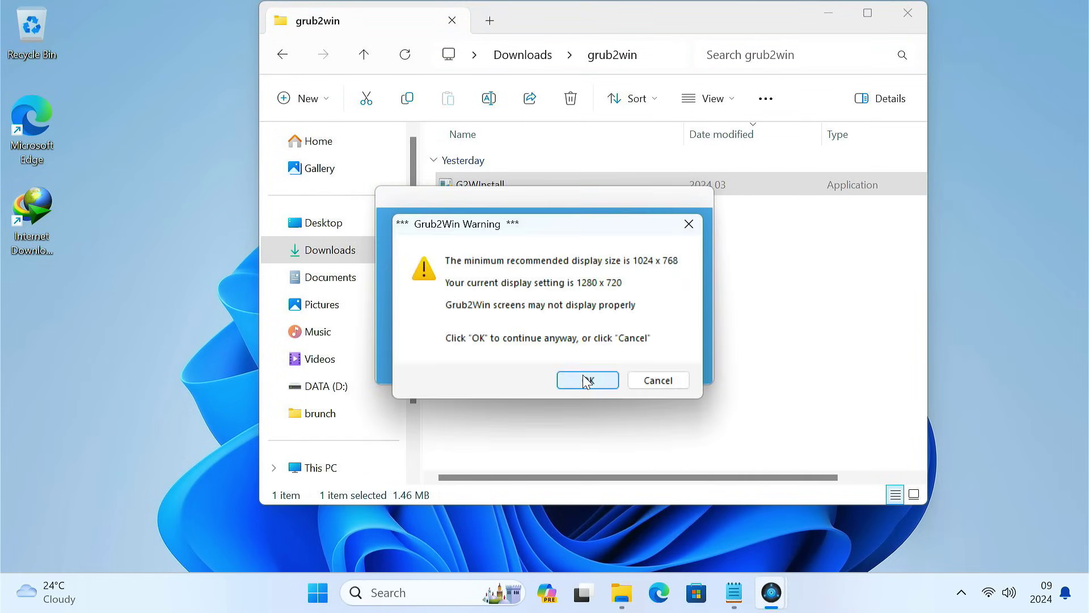
pyautogui.click(586, 380)
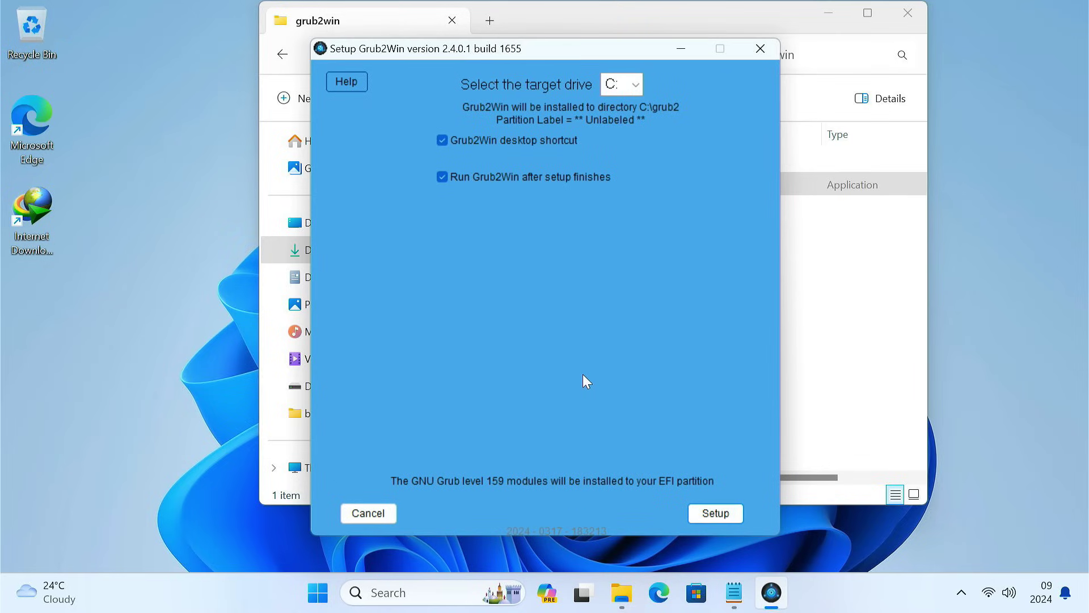
pyautogui.click(704, 519)
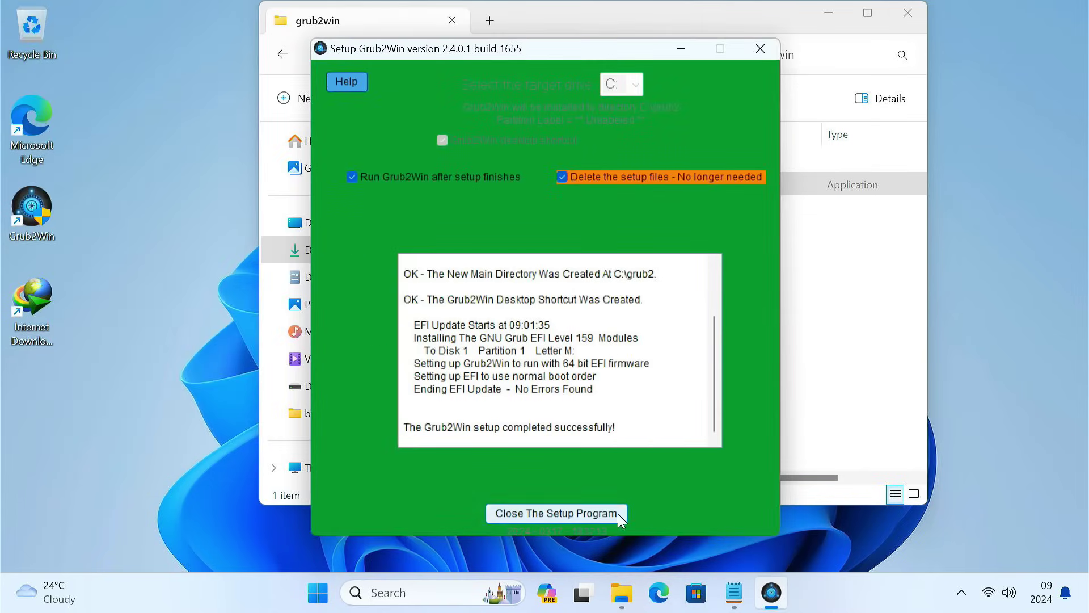
pyautogui.click(618, 513)
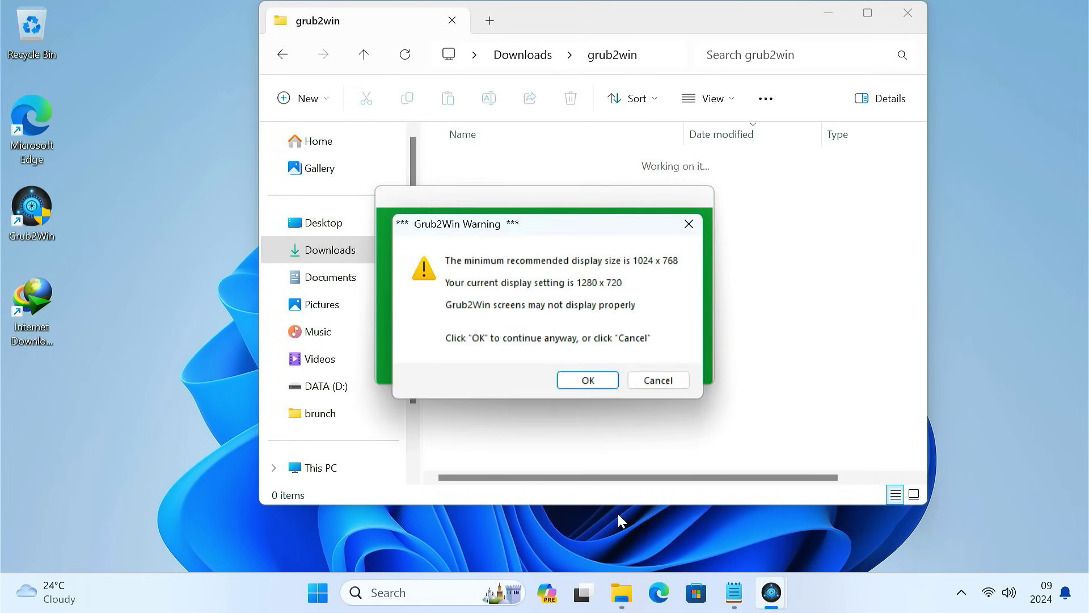
# Step: Add a new boot menu entry of type 'create user section' in Grub2Win
pyautogui.click(616, 386)
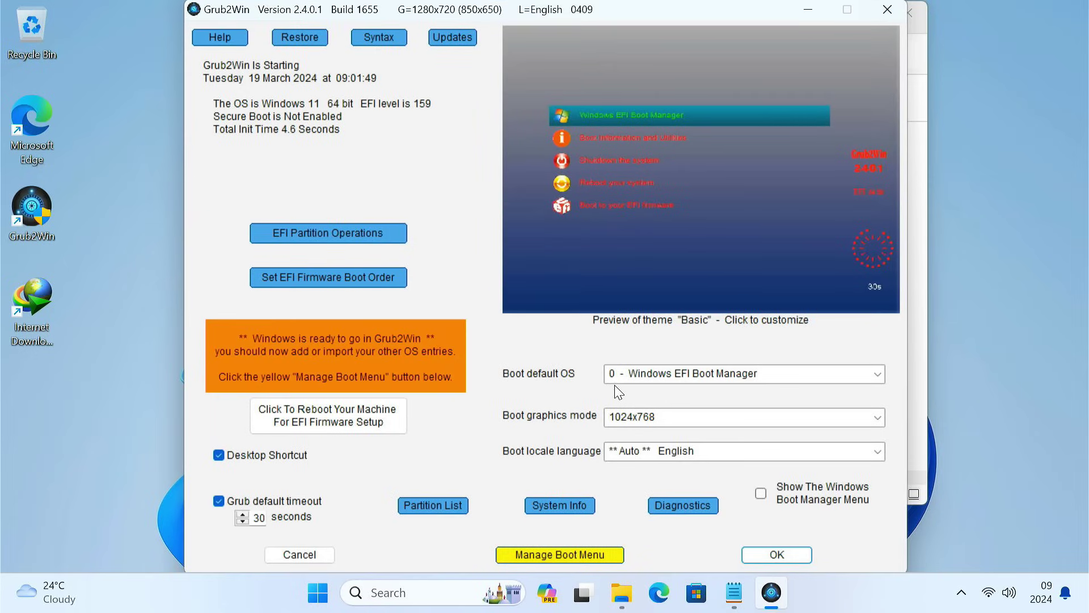
pyautogui.click(584, 560)
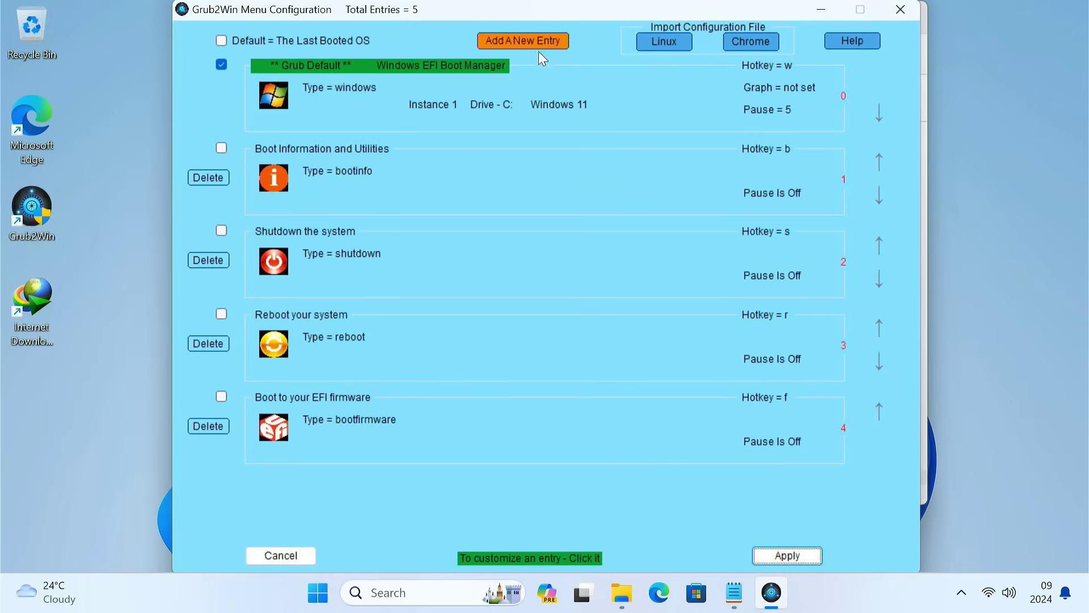
pyautogui.click(537, 45)
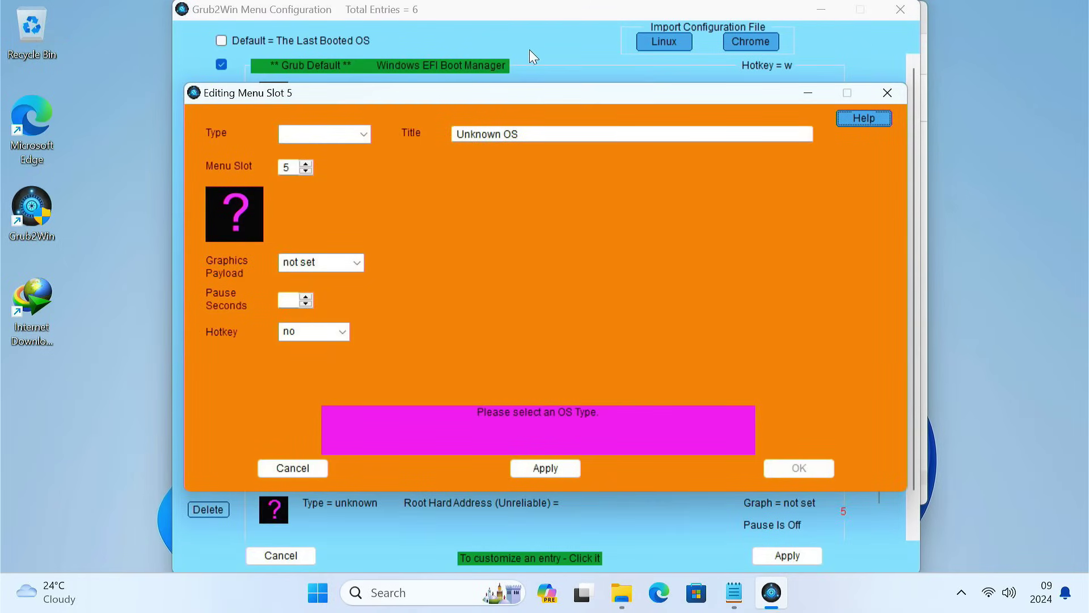
pyautogui.click(369, 138)
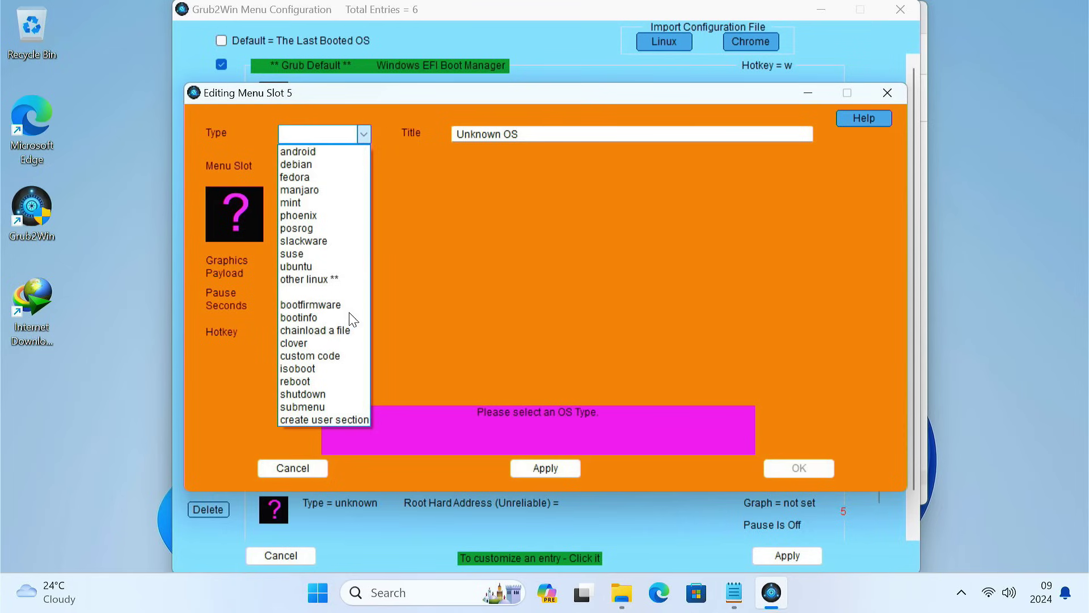
pyautogui.click(333, 421)
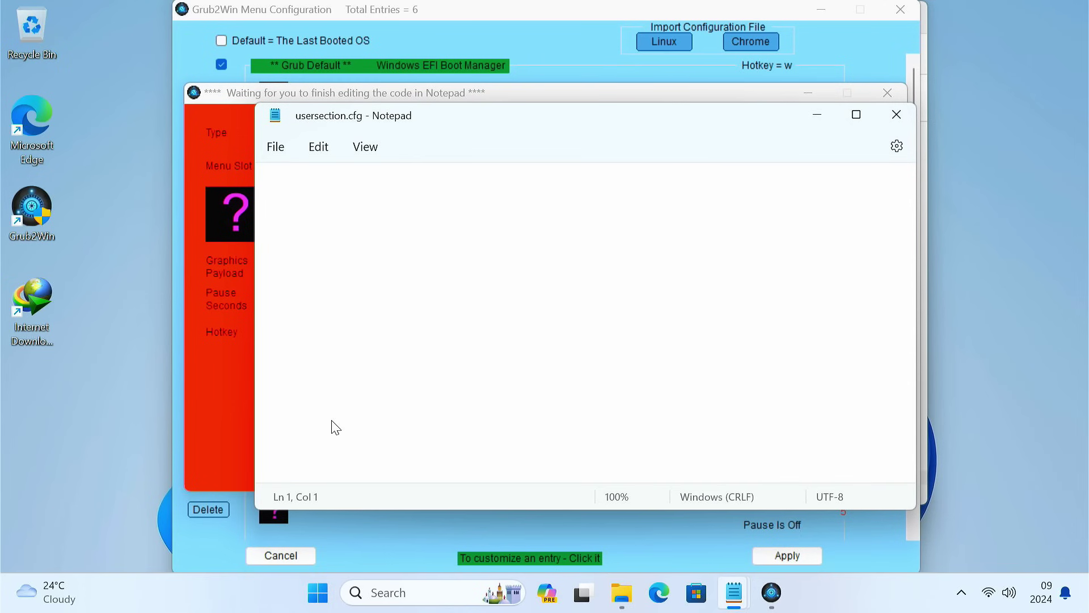
# Step: Paste the Brunch GRUB menu code into usersection.cfg and save it
pyautogui.hotkey('ctrl', 'v')
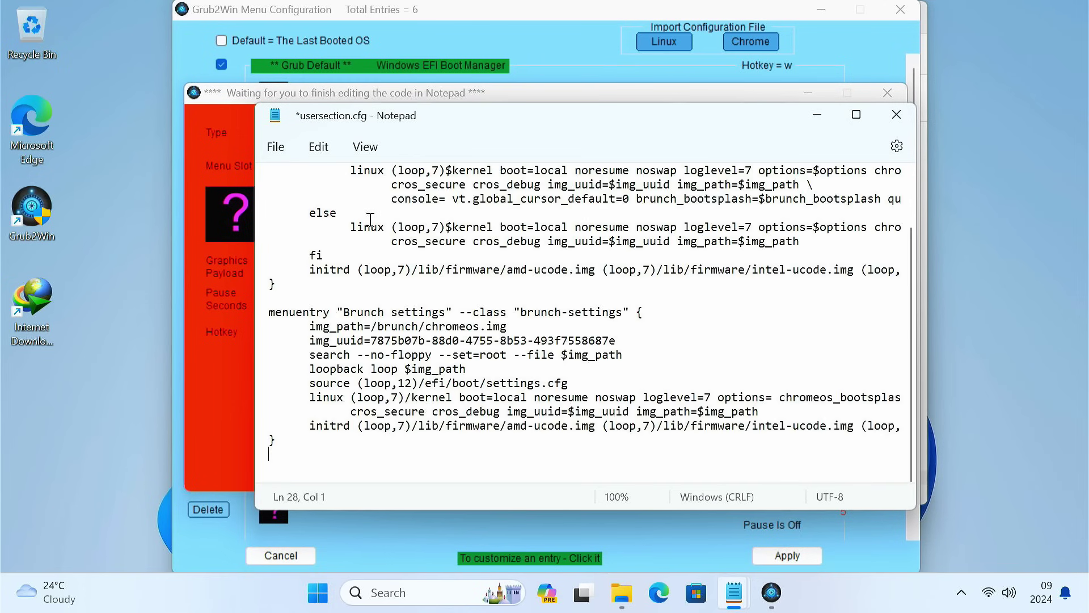
pyautogui.click(276, 147)
pyautogui.click(316, 266)
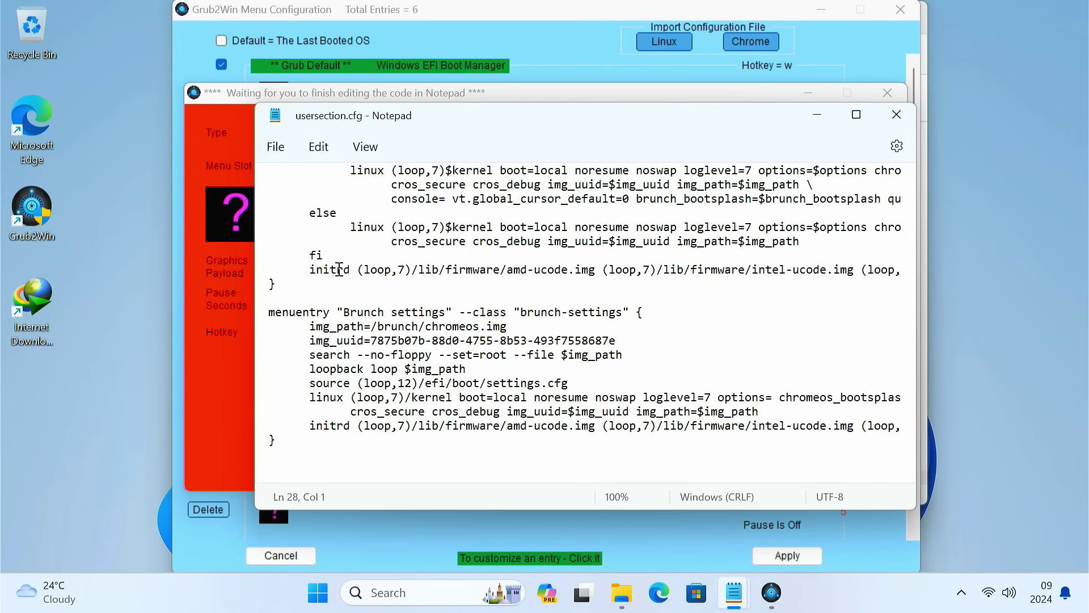
pyautogui.click(896, 115)
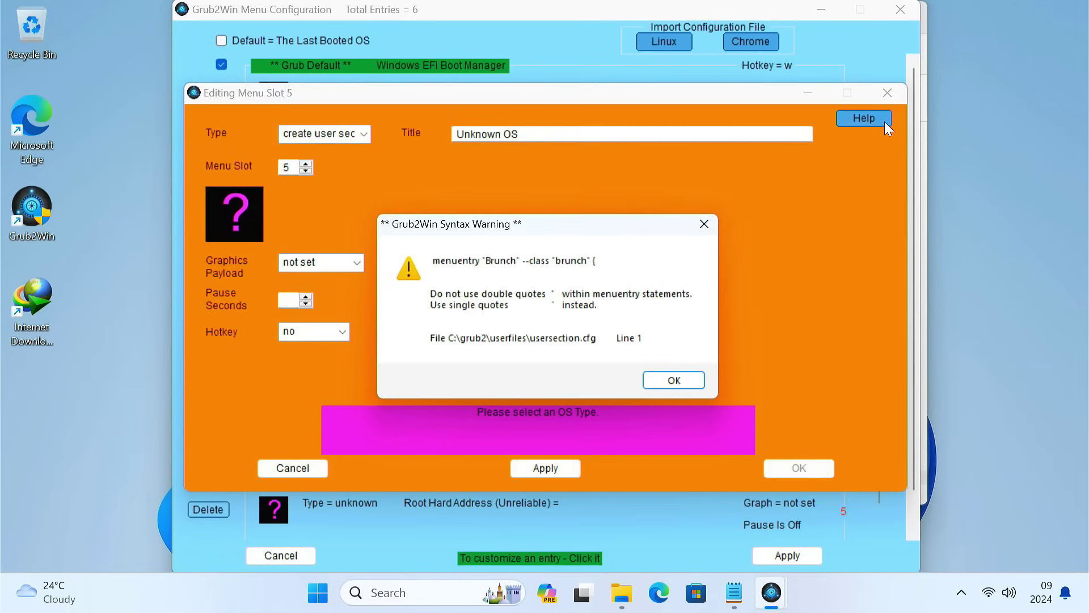
# Step: Acknowledge the syntax warnings and apply the updated boot menu configuration
pyautogui.click(674, 378)
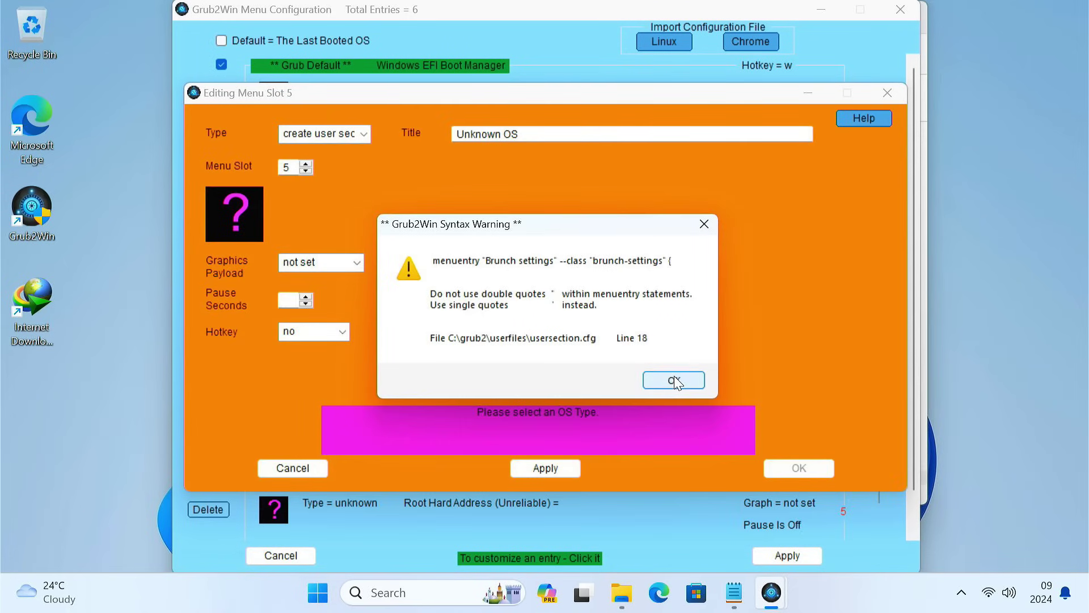
pyautogui.click(674, 378)
pyautogui.click(674, 377)
pyautogui.click(678, 546)
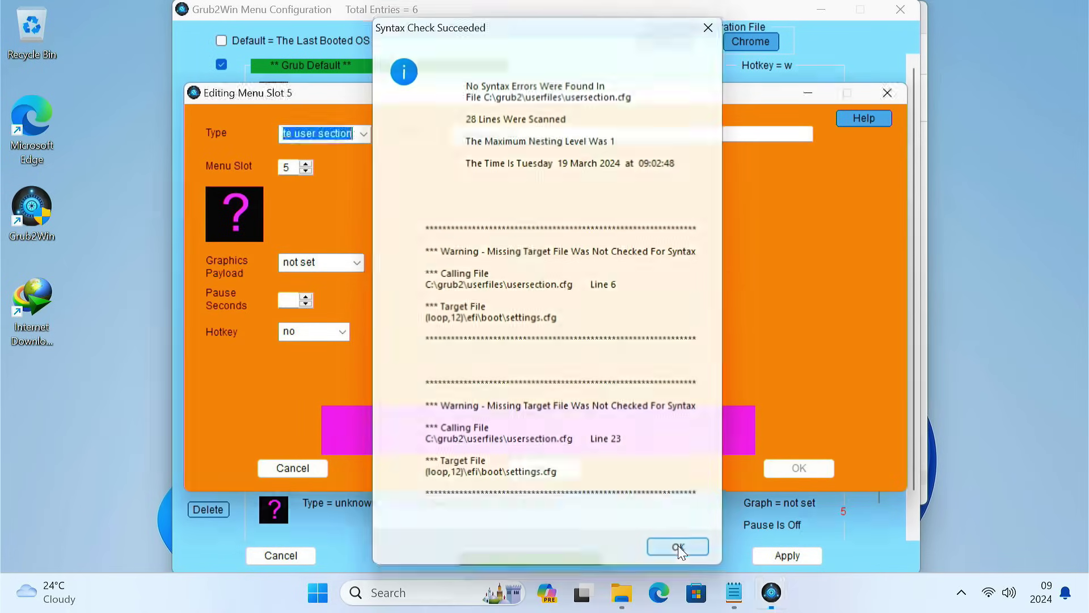
pyautogui.click(772, 554)
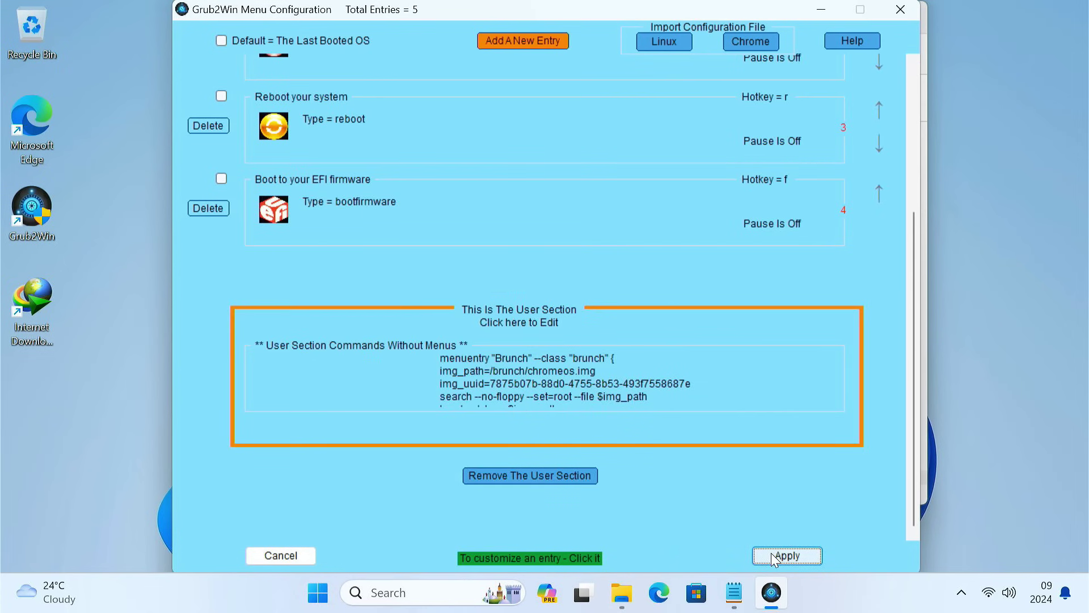
pyautogui.click(772, 554)
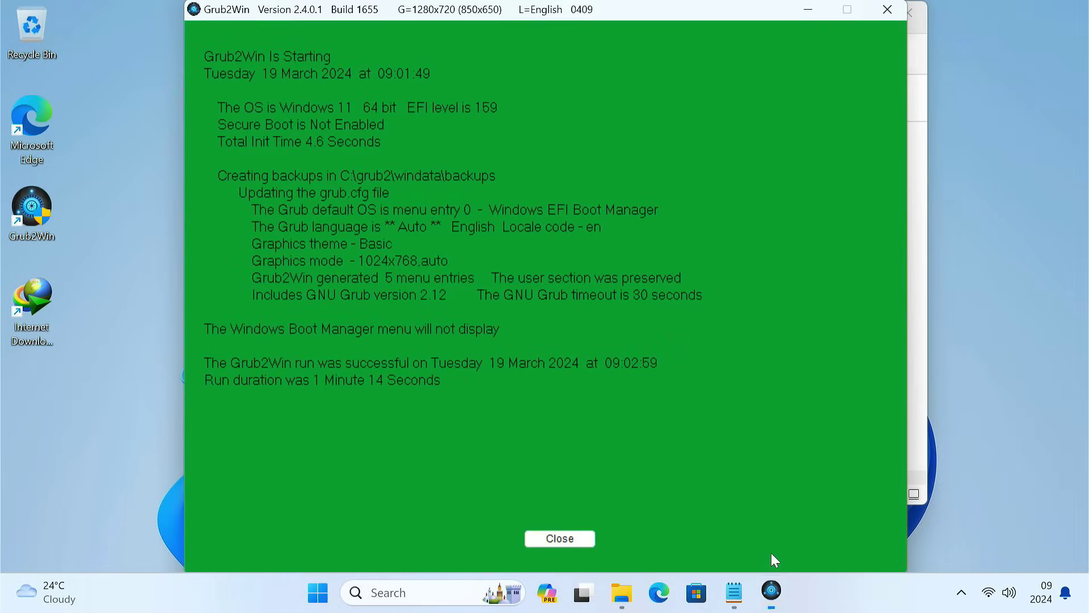
# Step: Close Grub2Win and the grub2win folder, then restart the computer
pyautogui.click(573, 538)
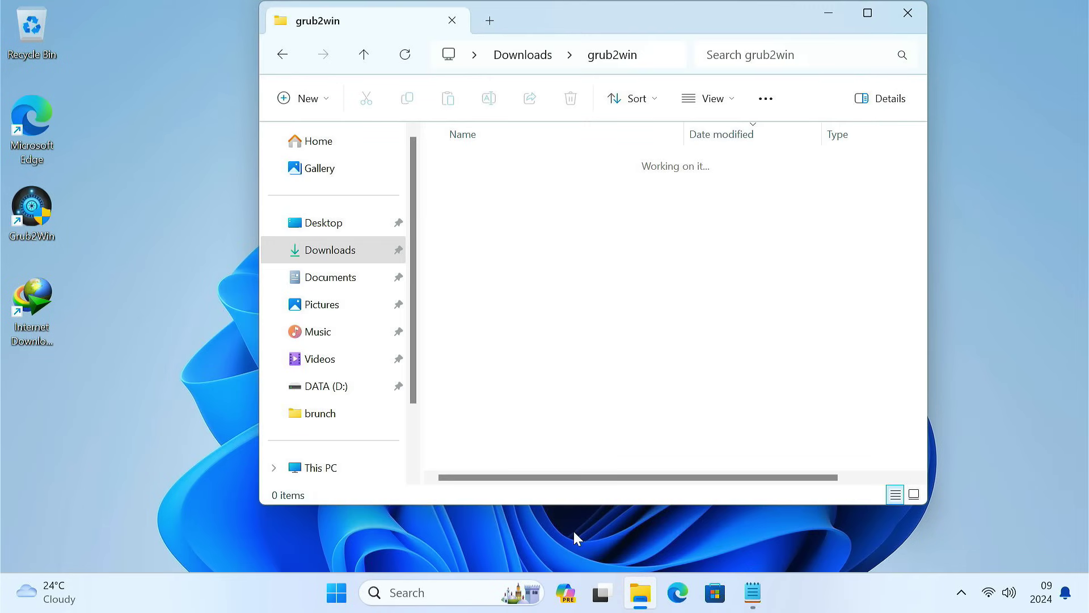
pyautogui.click(894, 13)
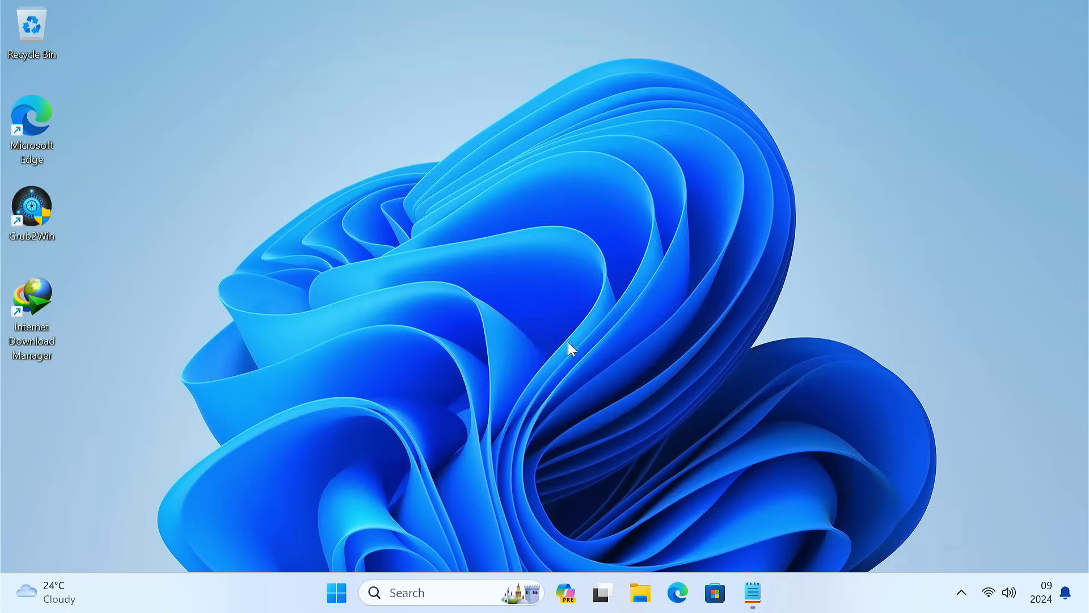
pyautogui.click(337, 593)
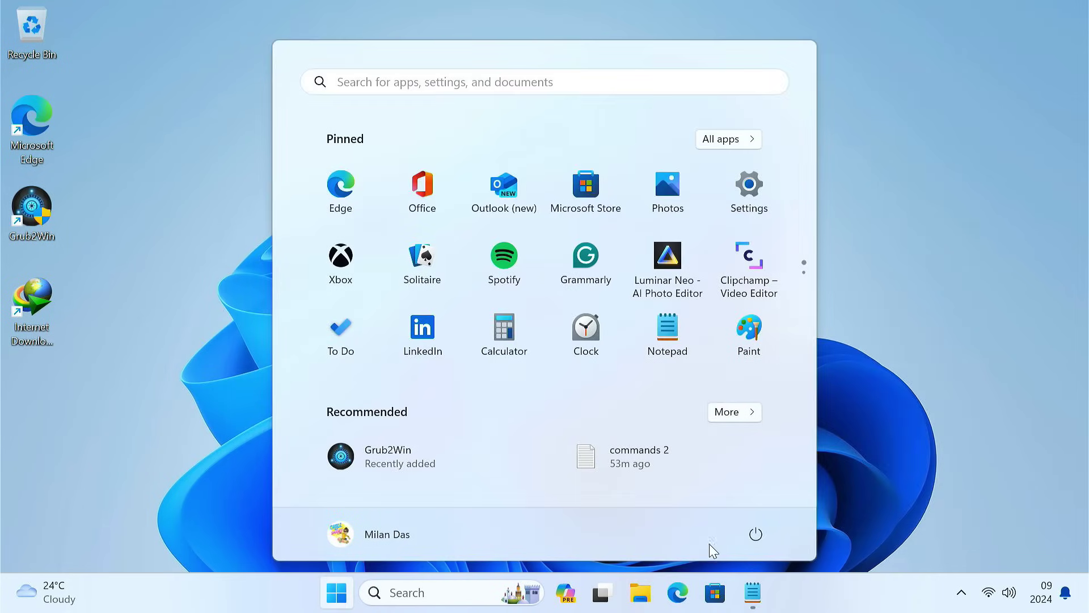
pyautogui.click(756, 535)
pyautogui.click(745, 499)
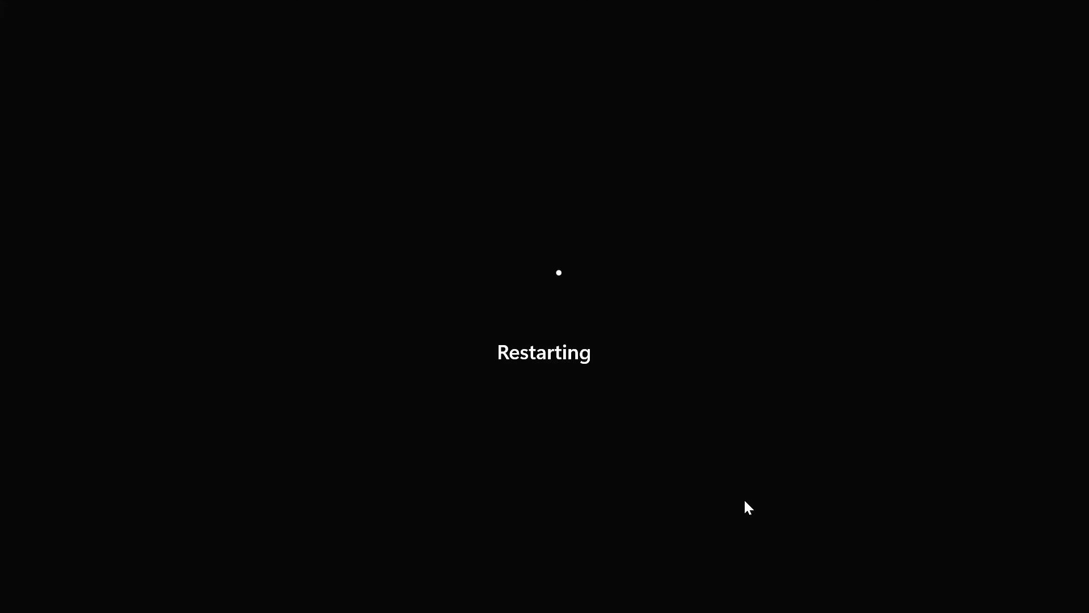
# Step: Enter BIOS Setup with F2, confirm Grub2Win EFI - 64 Bit in Boot Sequence, and exit
pyautogui.press('F2')
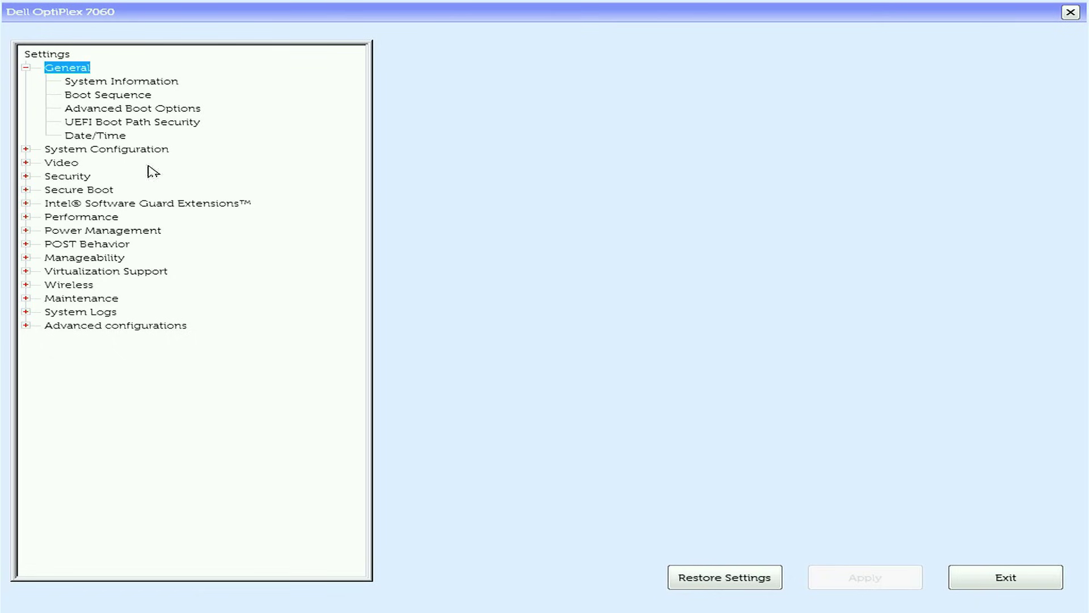
pyautogui.click(131, 99)
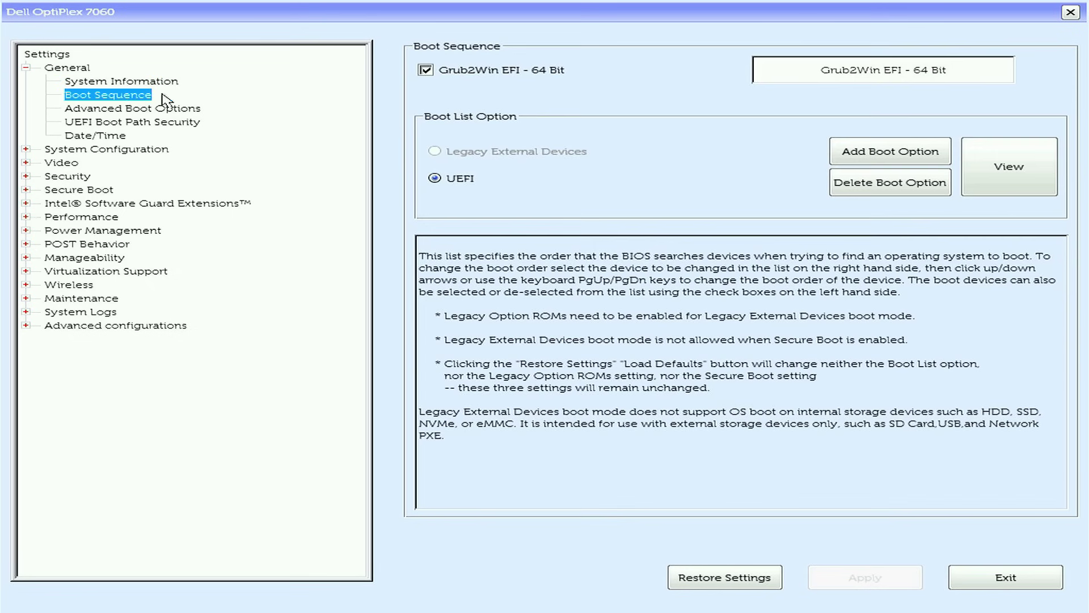
pyautogui.click(889, 73)
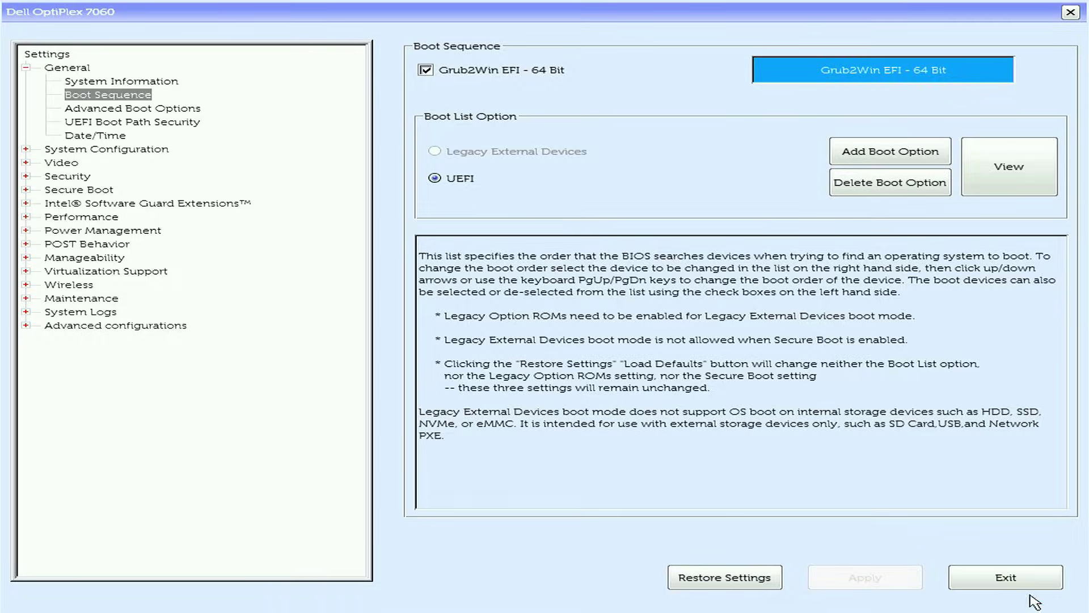
pyautogui.click(1006, 577)
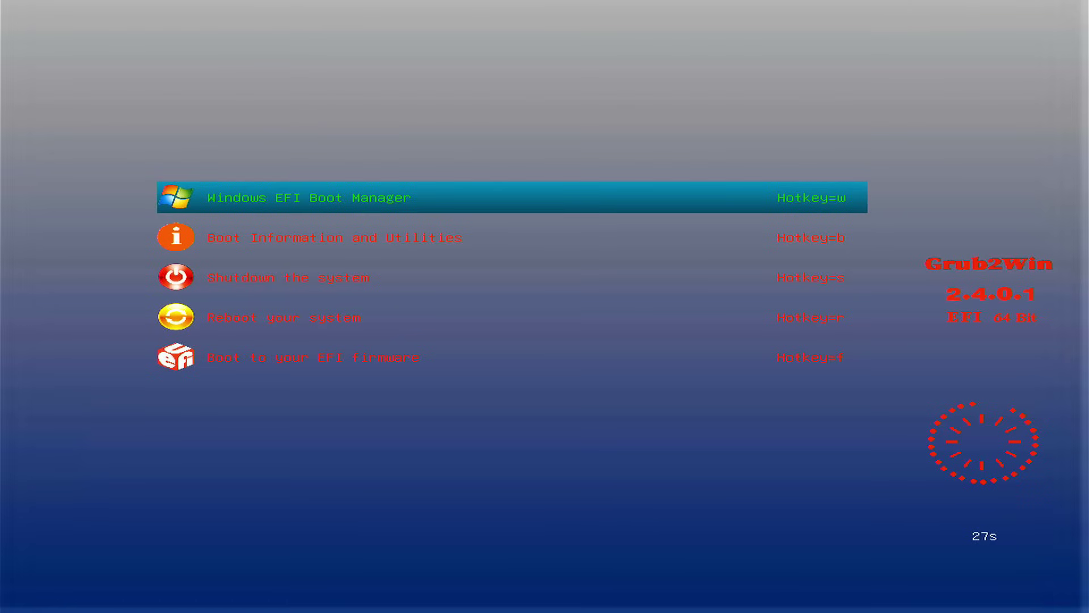
# Step: Highlight the Brunch entry in the GRUB menu and boot it
pyautogui.press('Down')
pyautogui.press('Down')
pyautogui.press('Down')
pyautogui.press('Down')
pyautogui.press('Down')
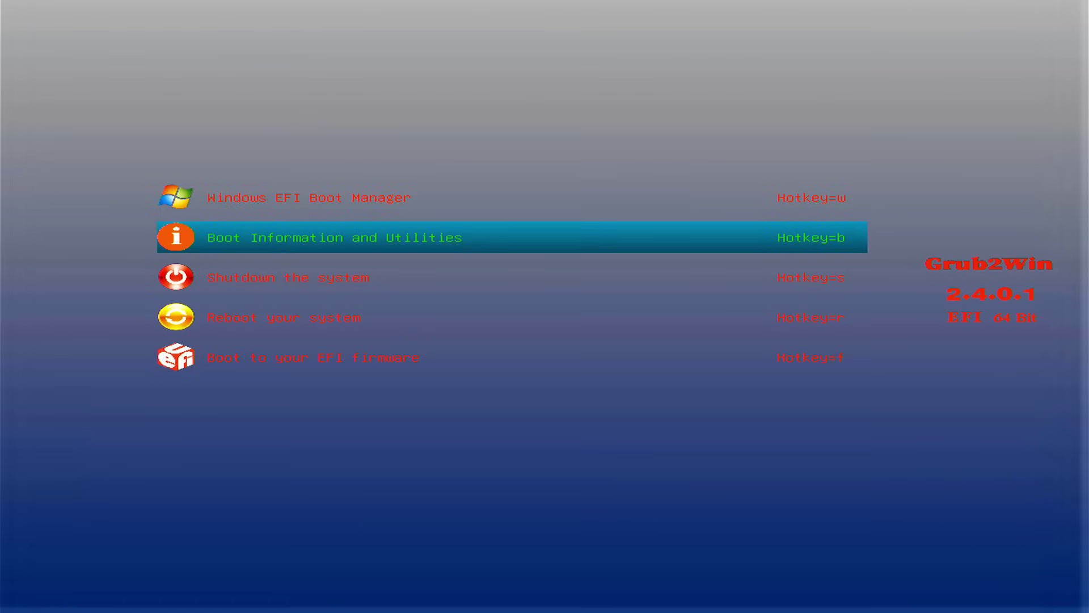
pyautogui.press('Down')
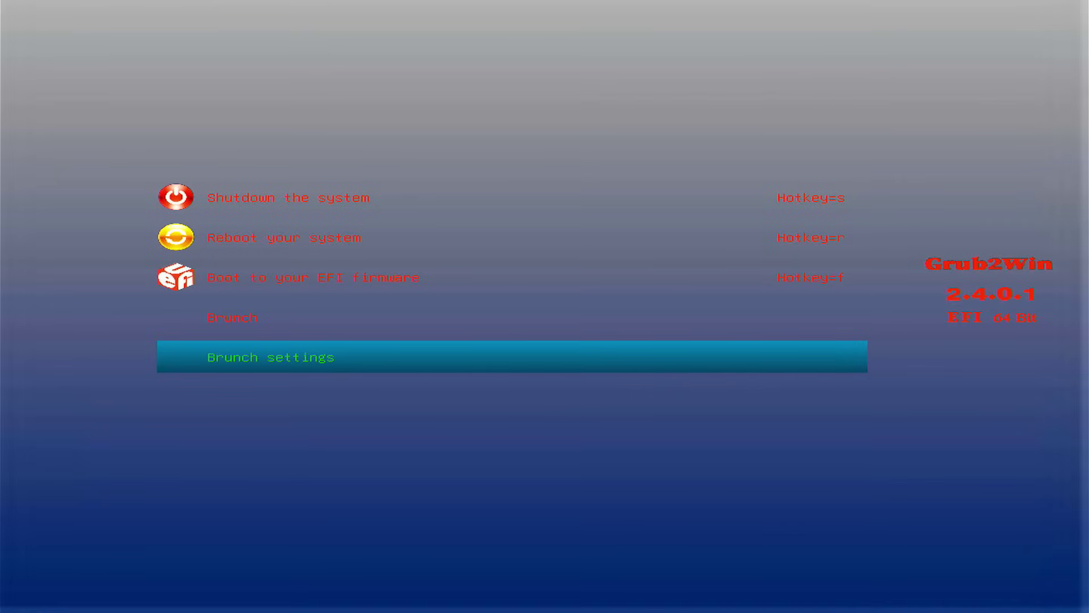
pyautogui.press('Up')
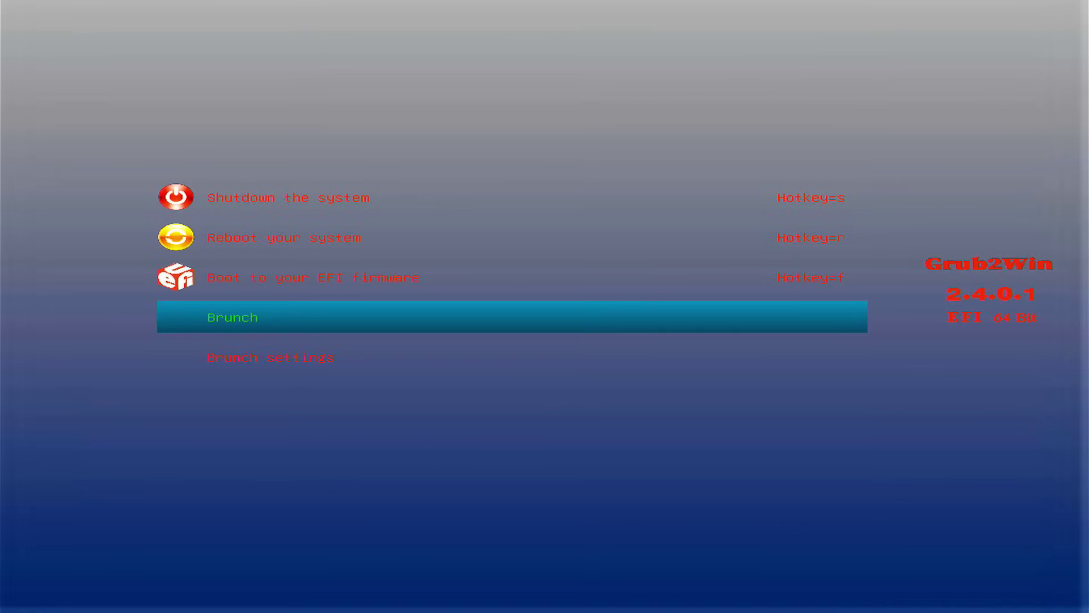
pyautogui.press('Return')
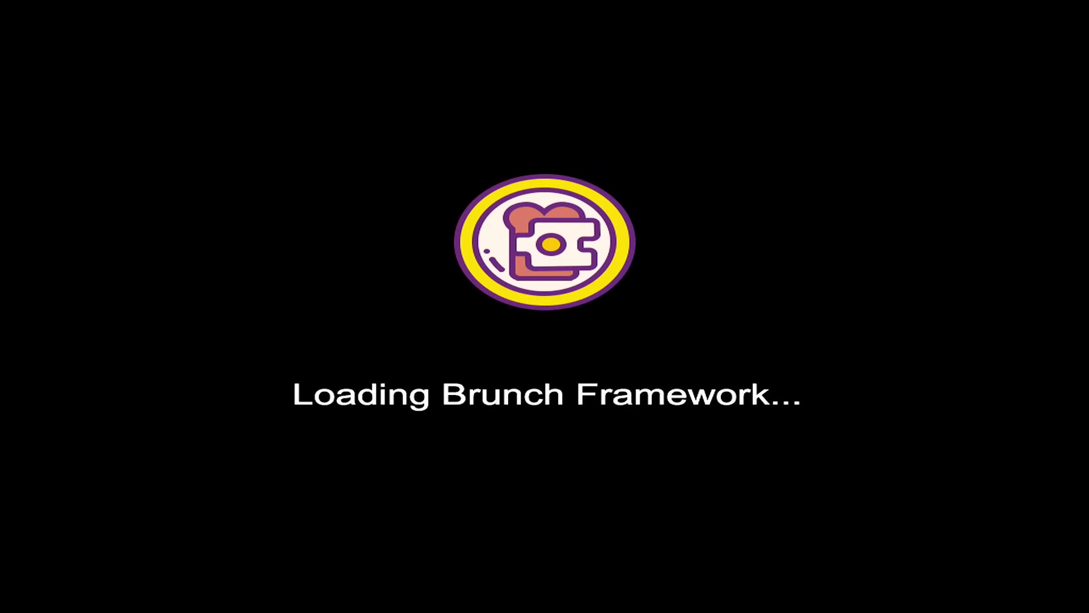
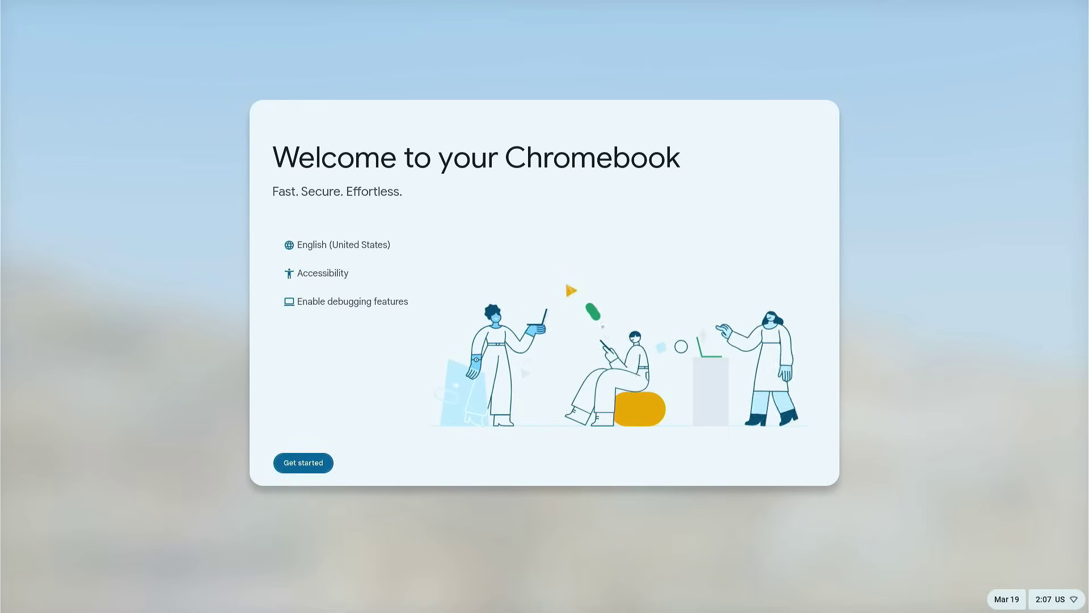
# Step: Start setup and join the TP-Link_1084 Wi-Fi network with its password
pyautogui.click(319, 470)
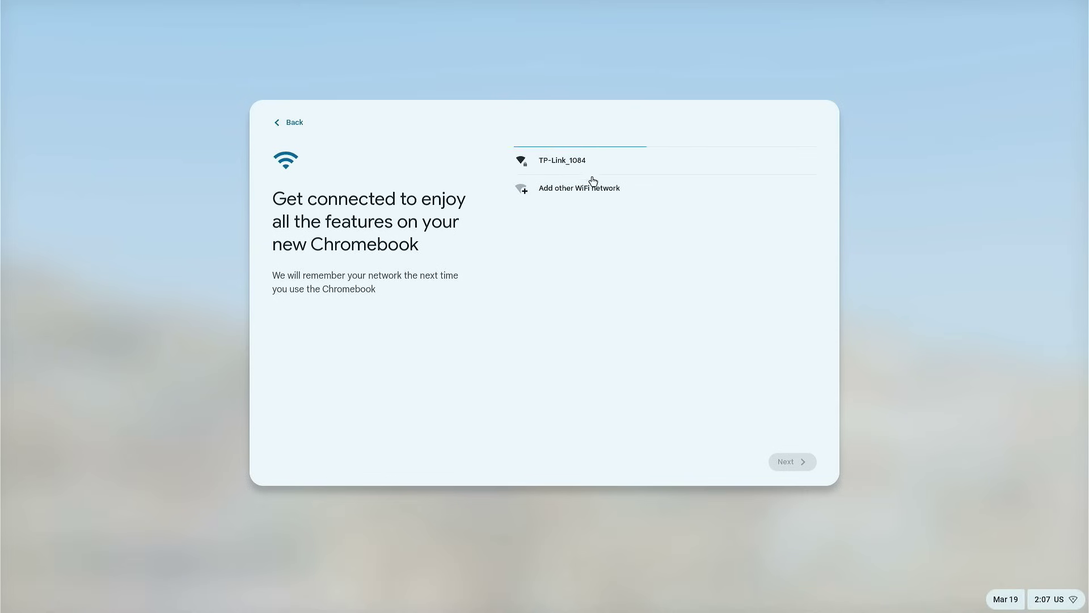
pyautogui.click(591, 167)
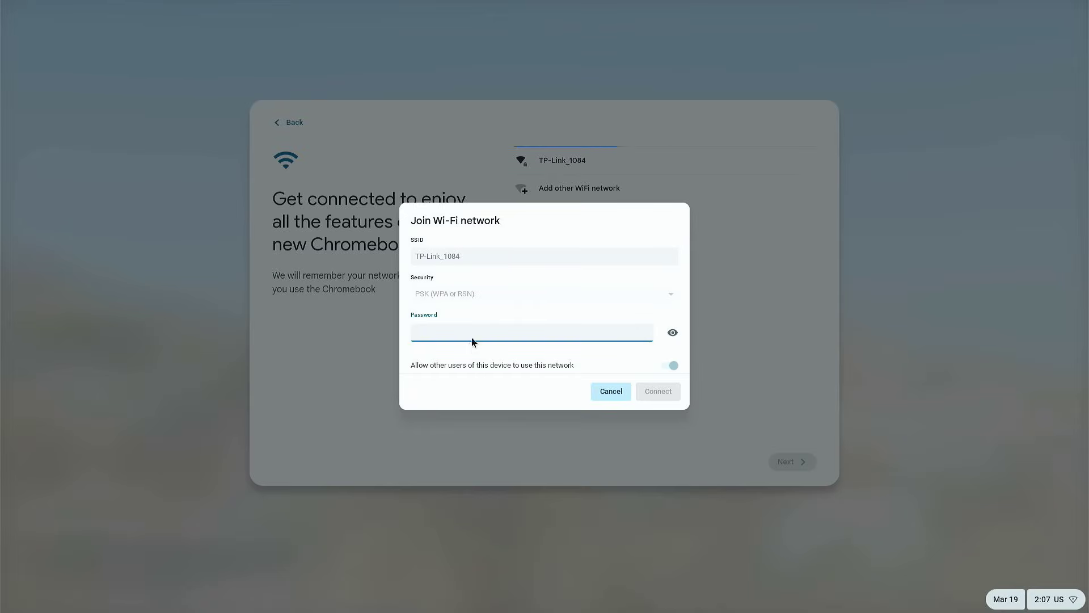
pyautogui.write('•••••')
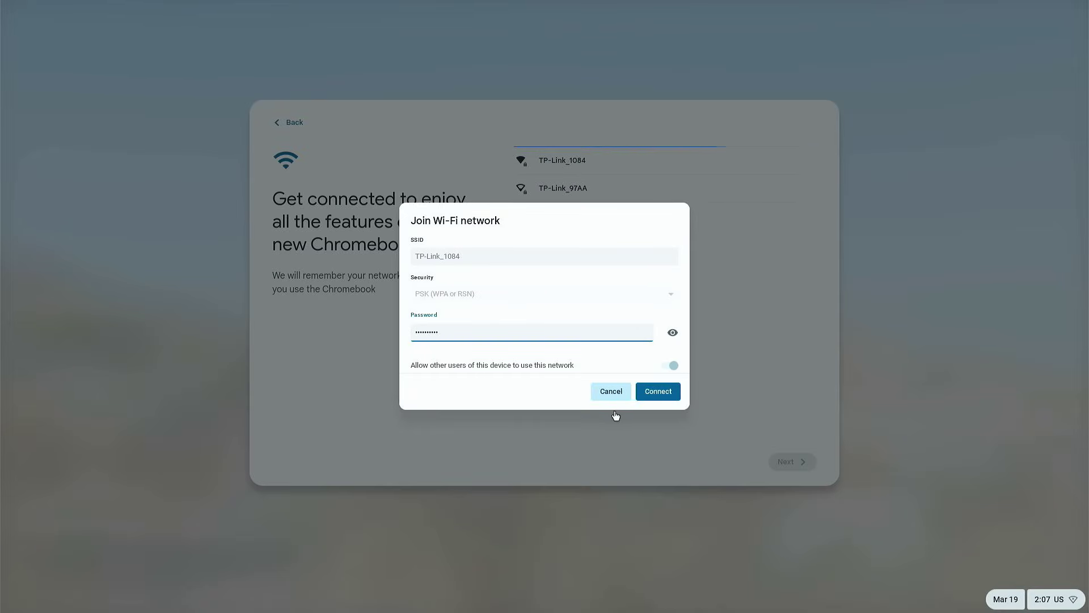
pyautogui.click(647, 395)
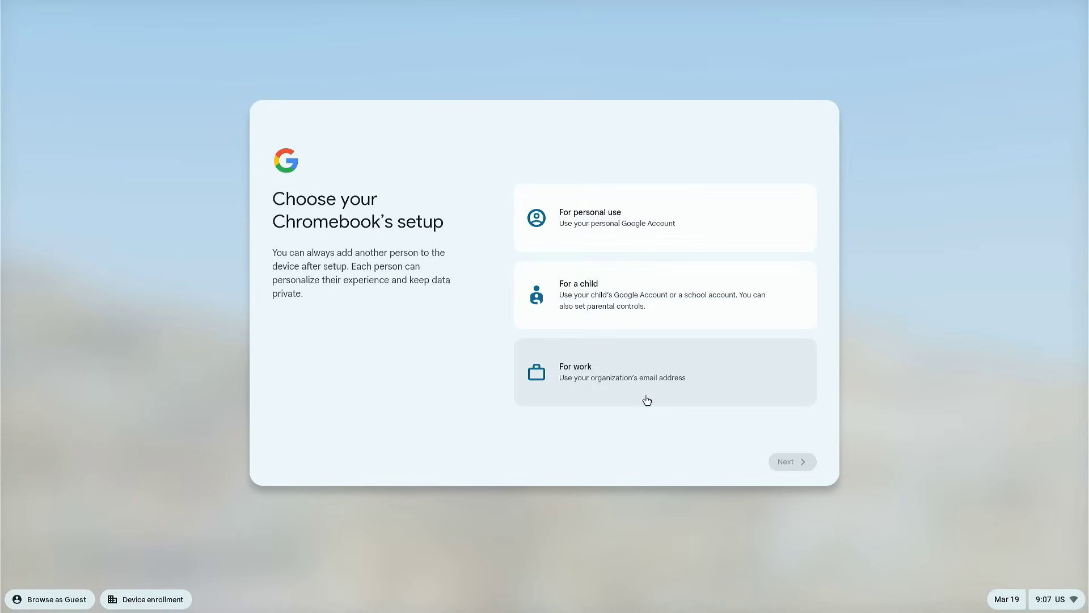
# Step: Choose setup for personal use and continue to the Google Account sign-in
pyautogui.click(646, 236)
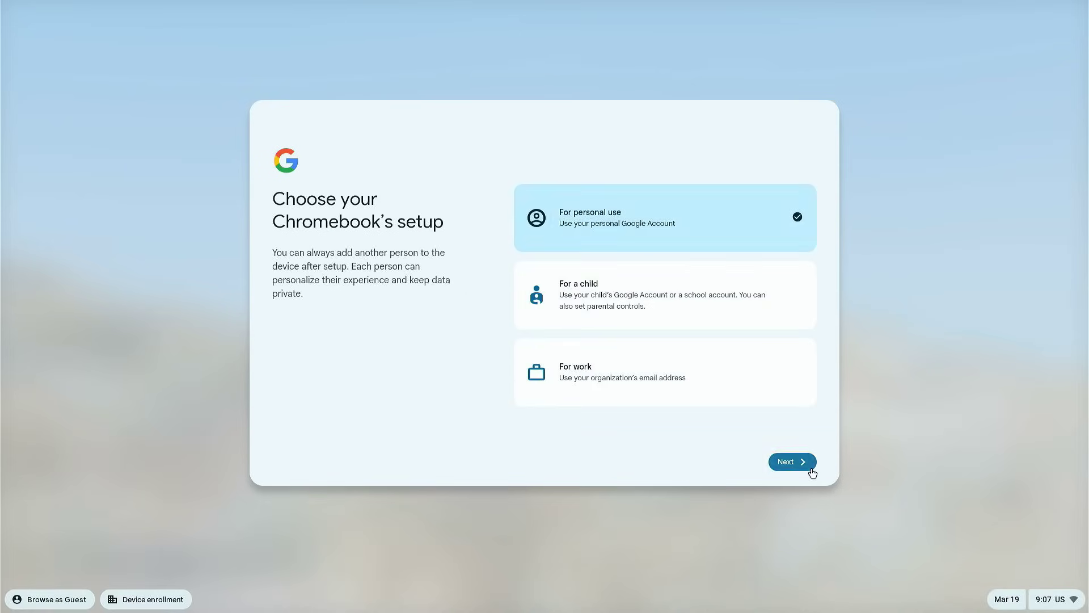
pyautogui.click(792, 461)
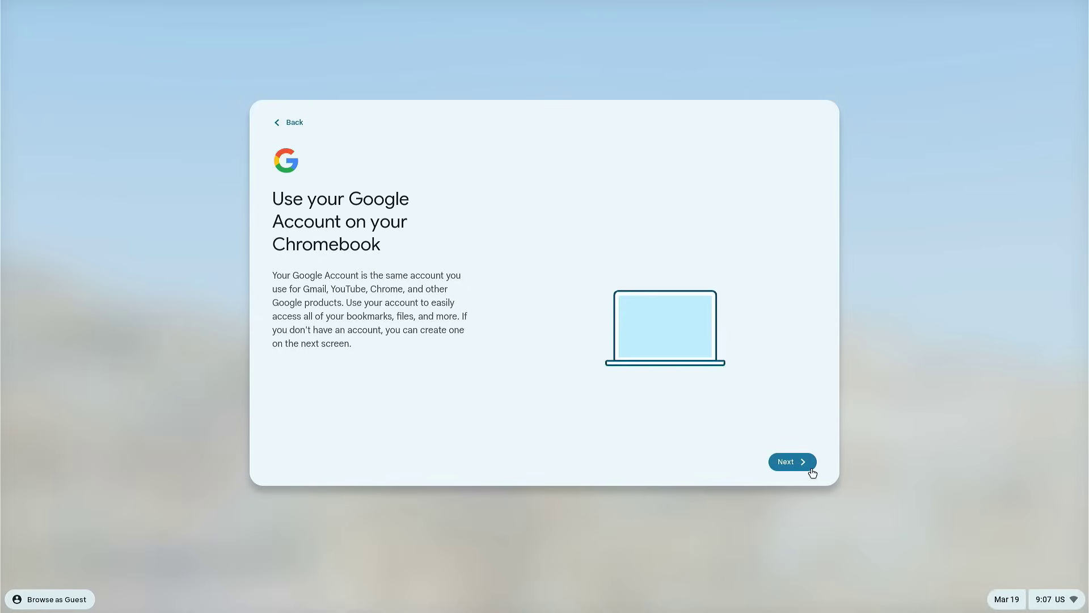
pyautogui.click(811, 469)
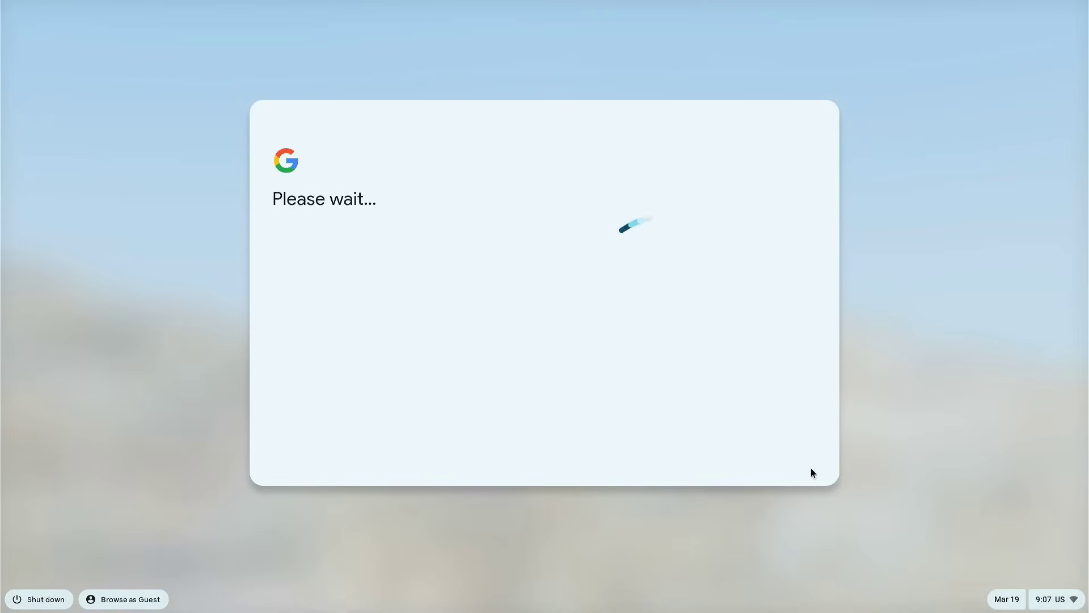
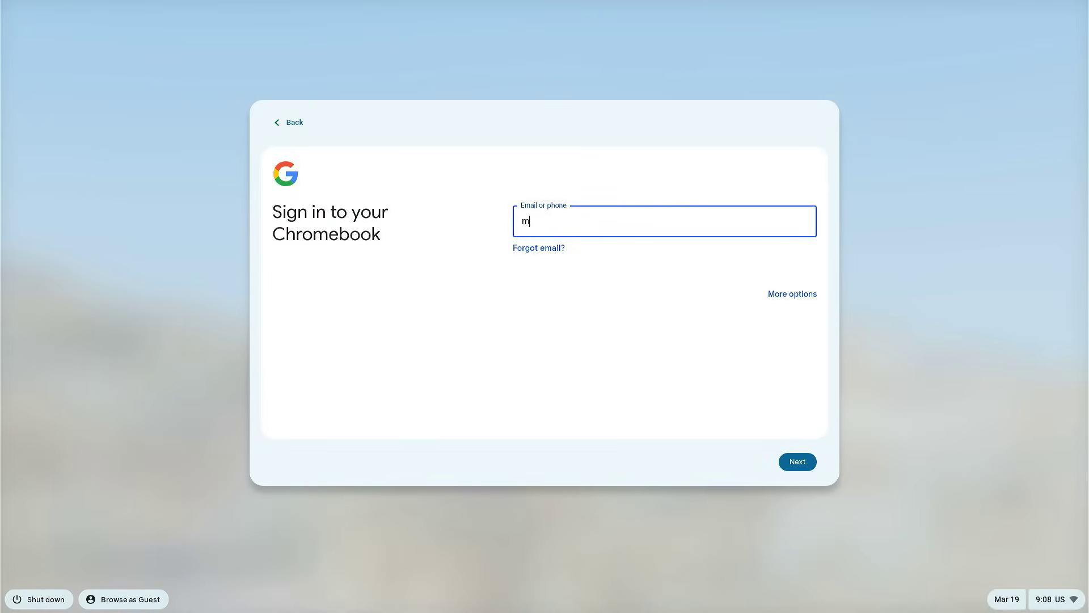
# Step: Sign in with the Google account's e-mail address and password
pyautogui.press('Return')
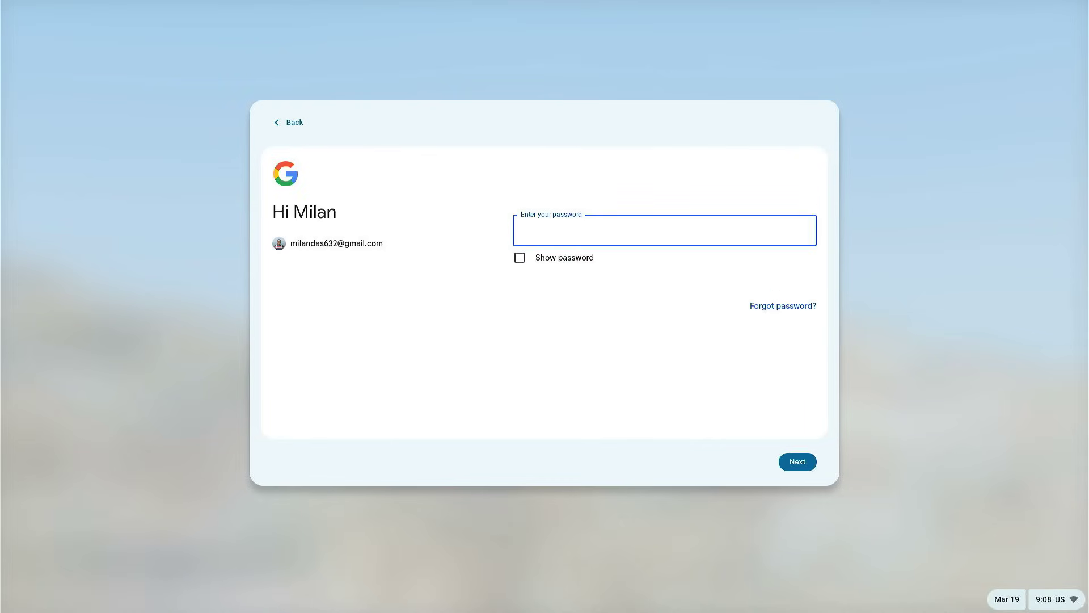
pyautogui.write('•••••')
pyautogui.click(797, 462)
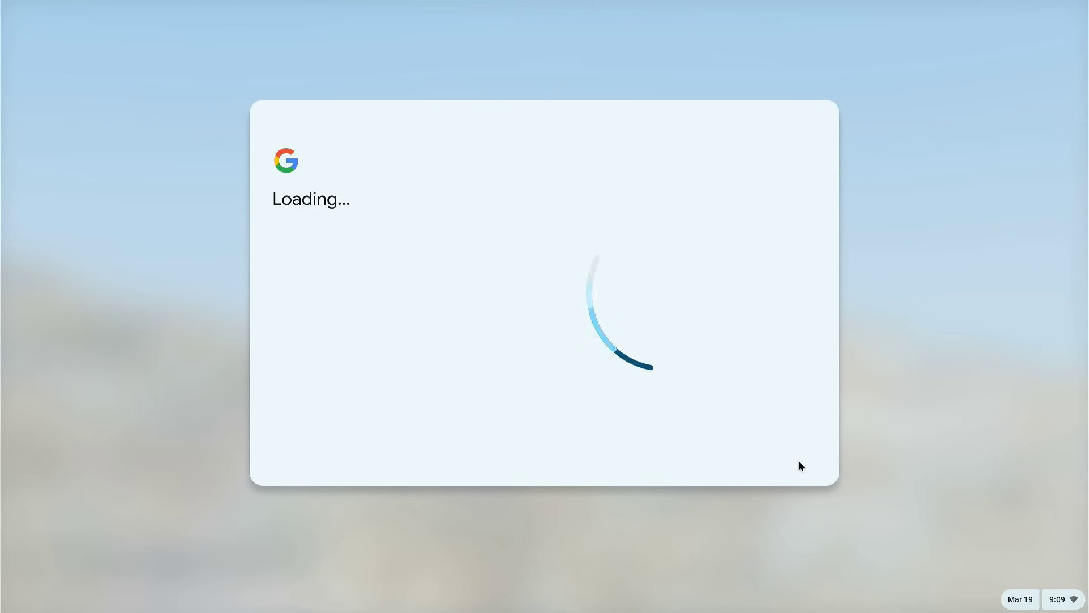
# Step: Accept the terms and the sync settings
pyautogui.click(799, 462)
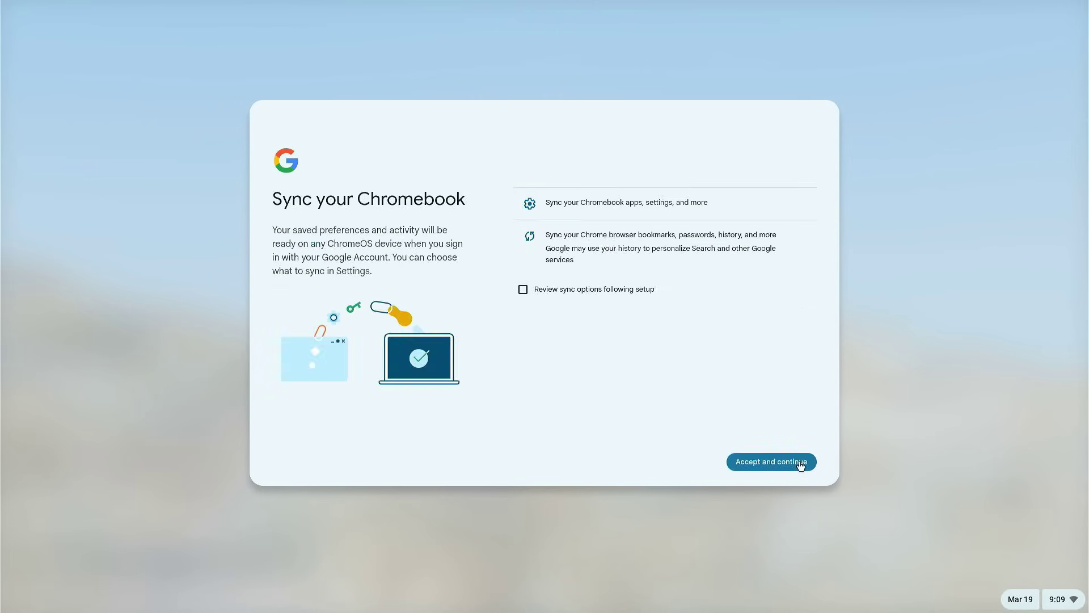
pyautogui.click(799, 462)
pyautogui.click(798, 462)
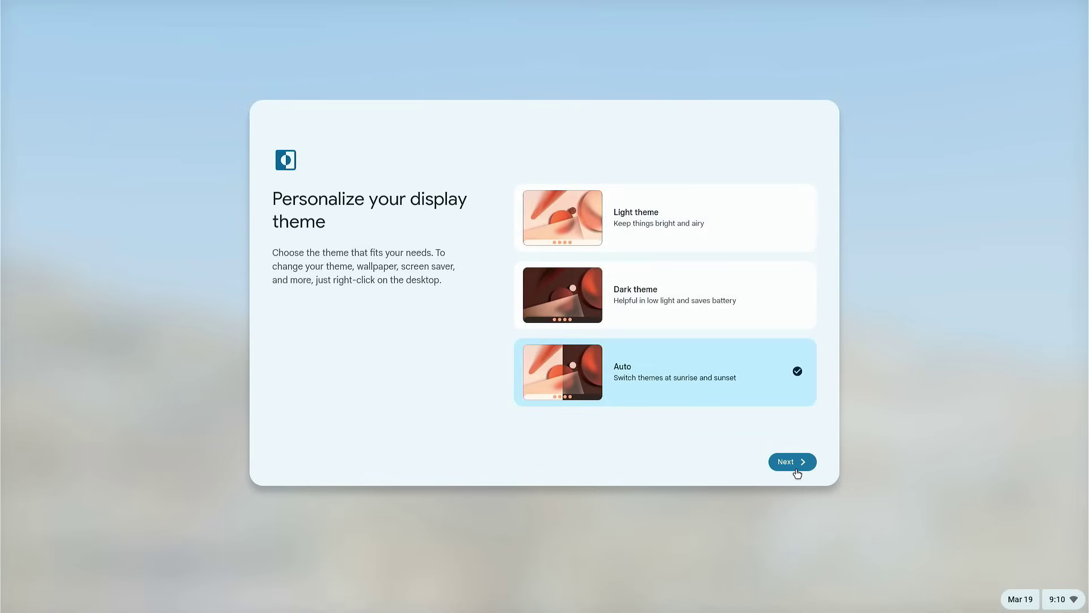
# Step: Pick the Light display theme and finish setup to reach the desktop
pyautogui.click(676, 237)
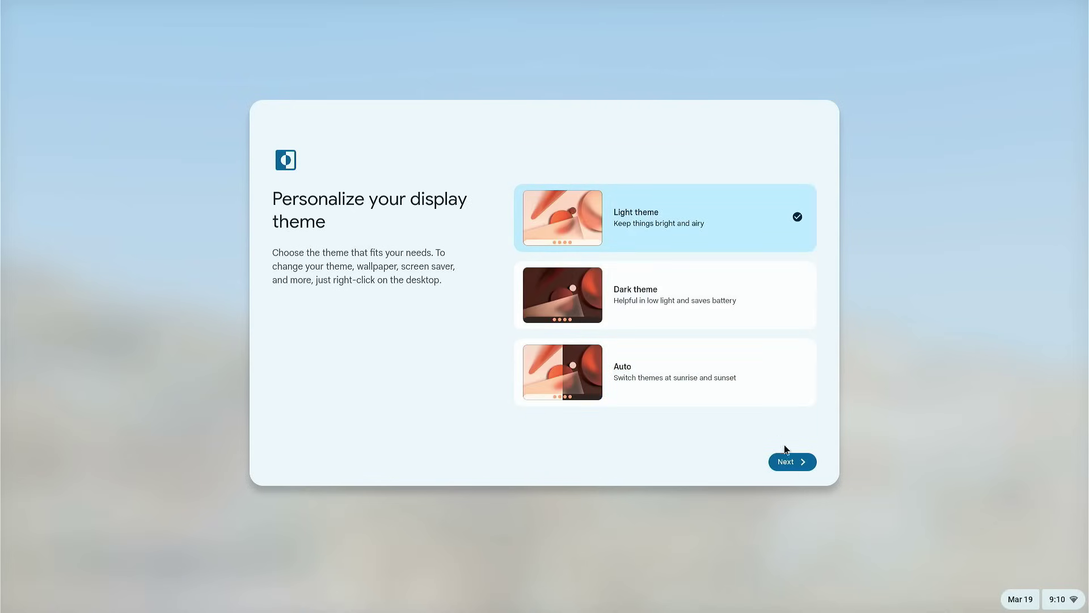
pyautogui.click(789, 463)
pyautogui.click(788, 460)
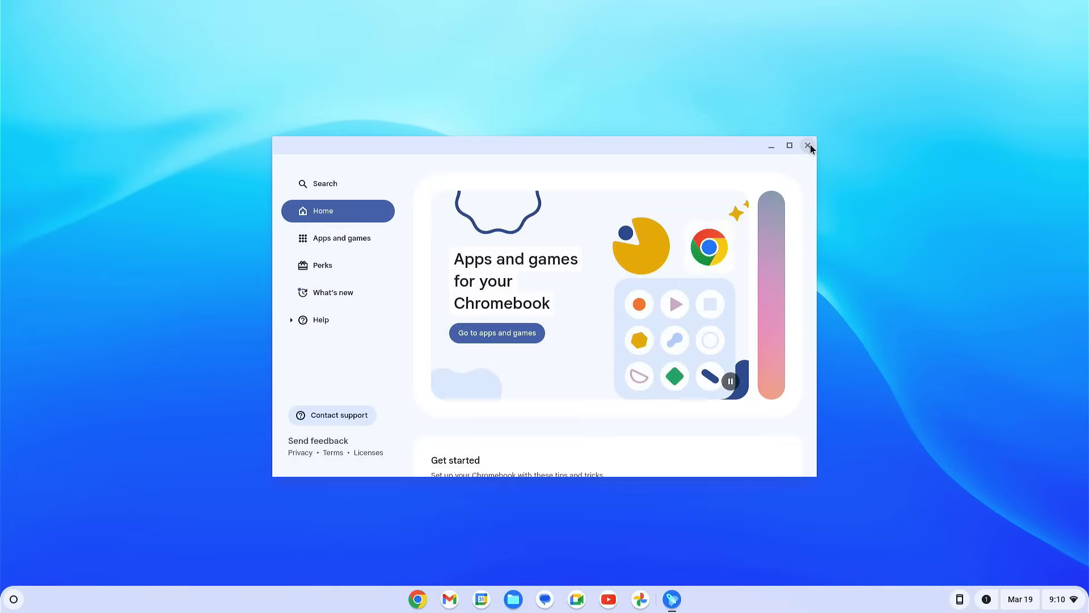
# Step: Close Explore, set Display size to 140% under Settings > Displays, and close Settings
pyautogui.click(807, 146)
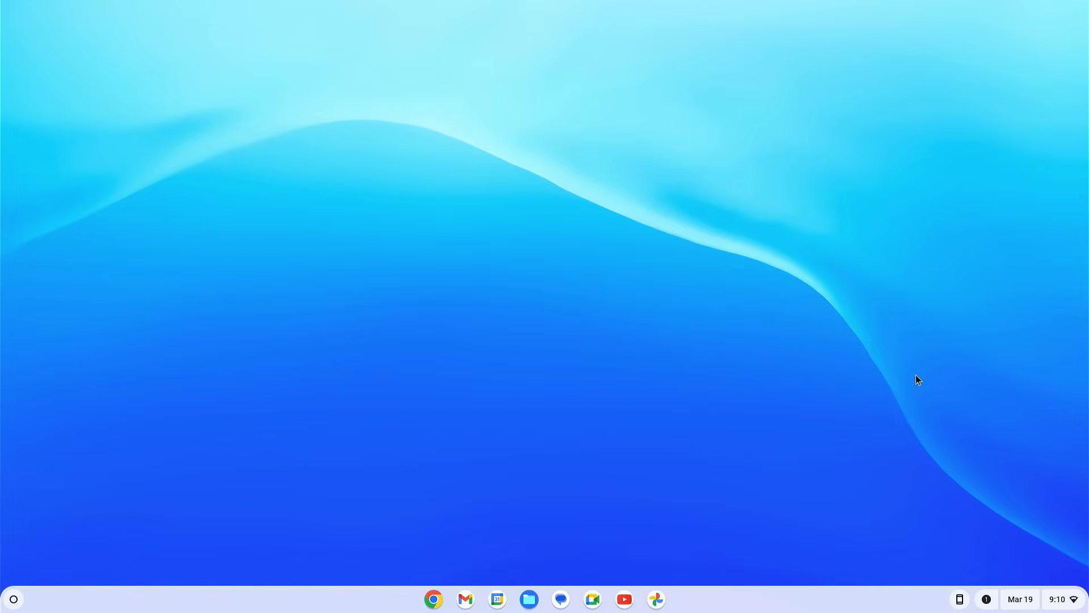
pyautogui.click(1057, 600)
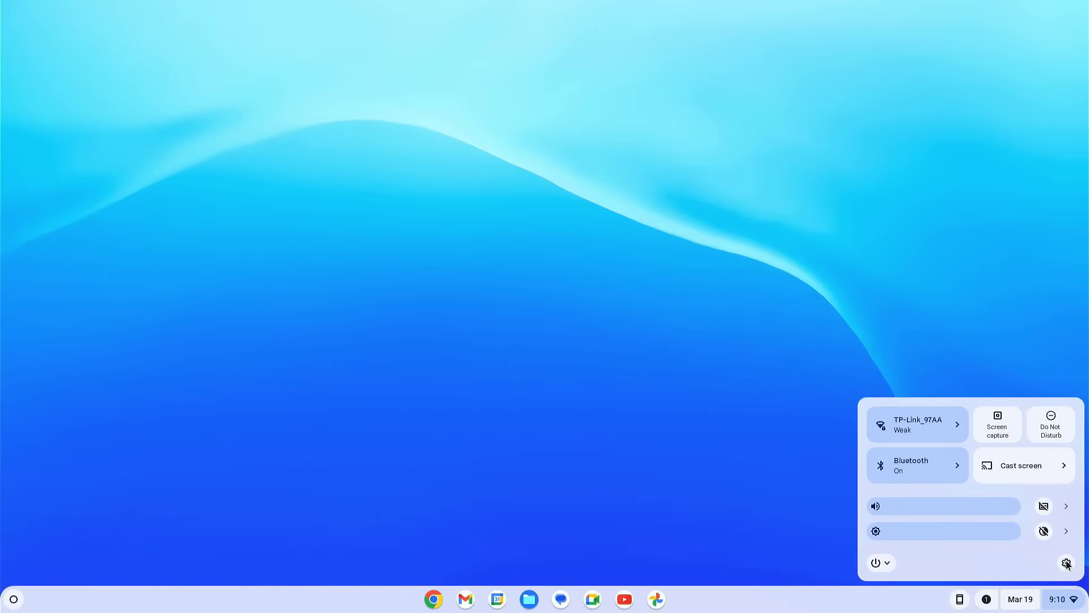
pyautogui.click(1067, 562)
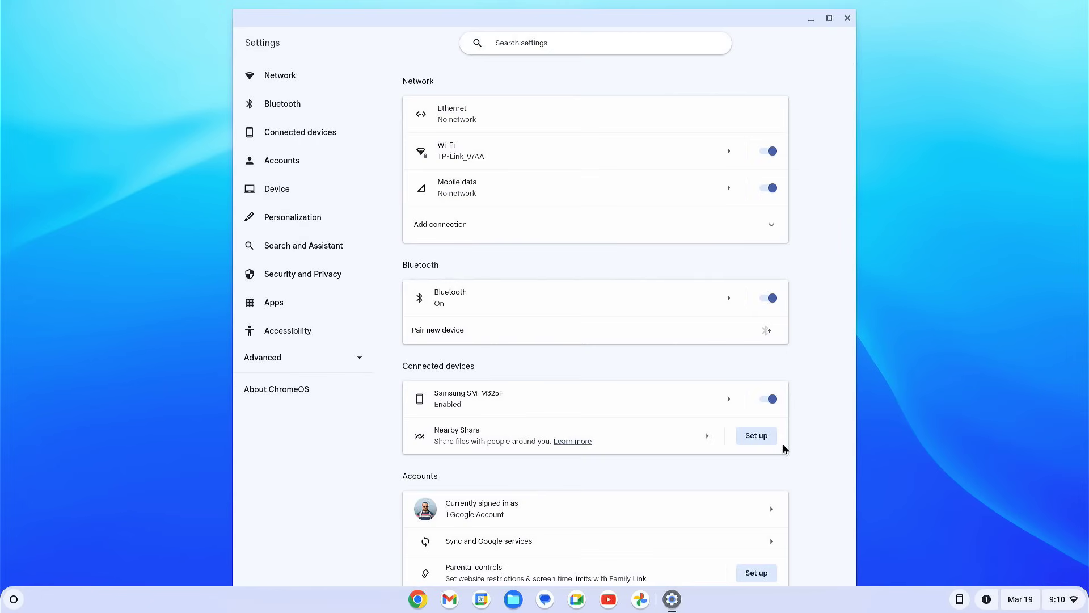
pyautogui.scroll(-6, 783, 449)
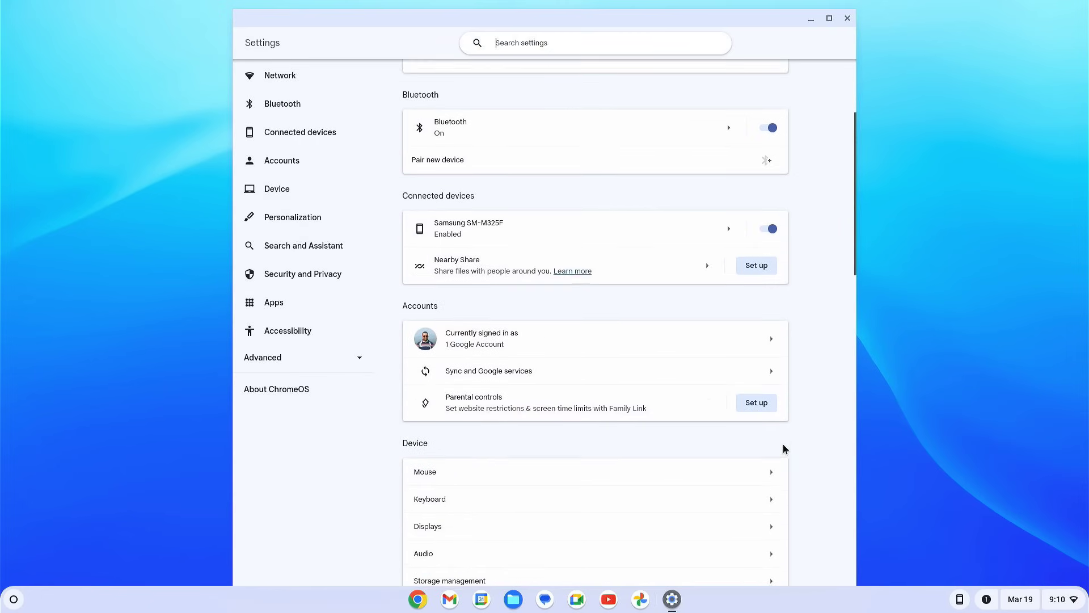
pyautogui.click(649, 354)
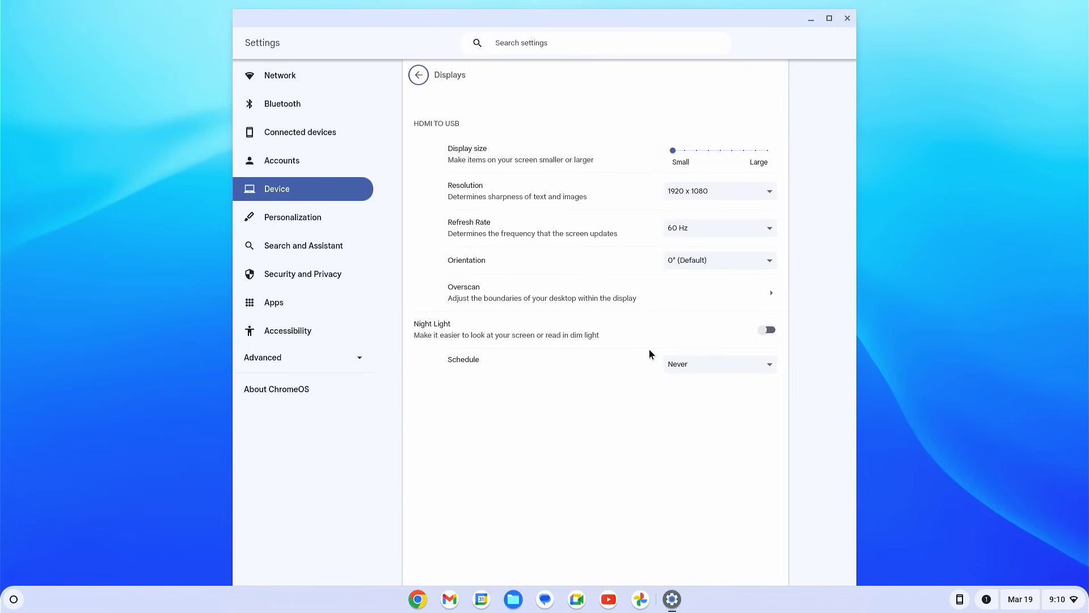
pyautogui.click(710, 151)
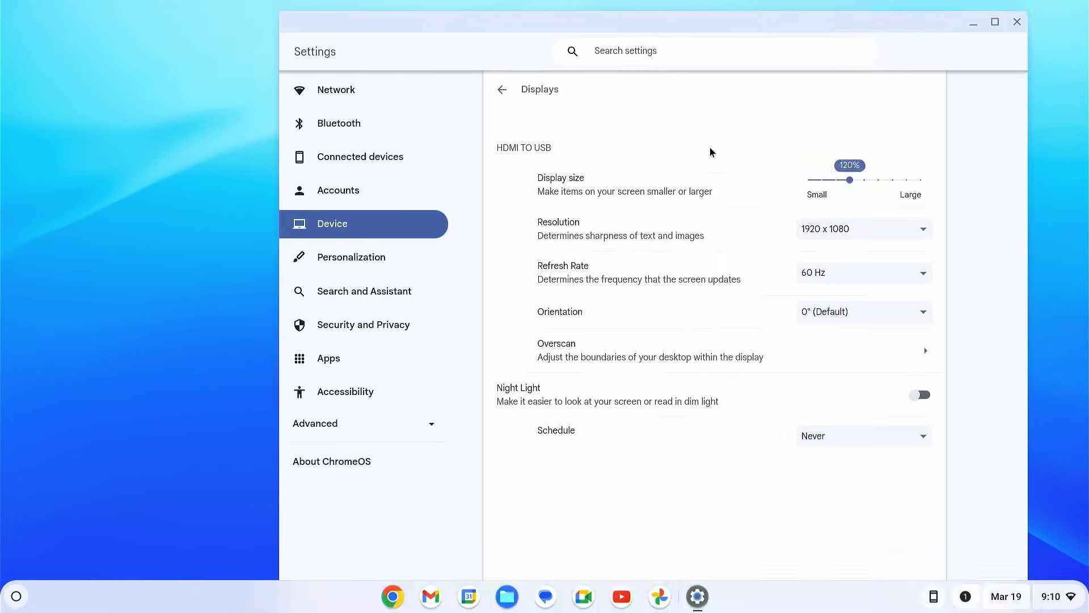
pyautogui.moveTo(849, 169); pyautogui.dragTo(876, 179)
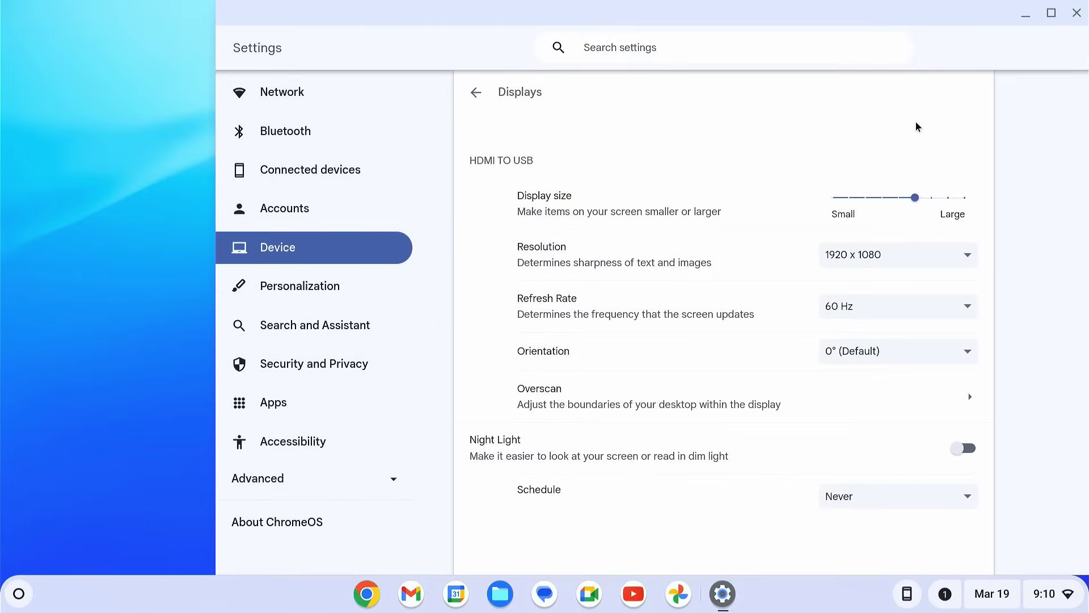
pyautogui.click(1083, 20)
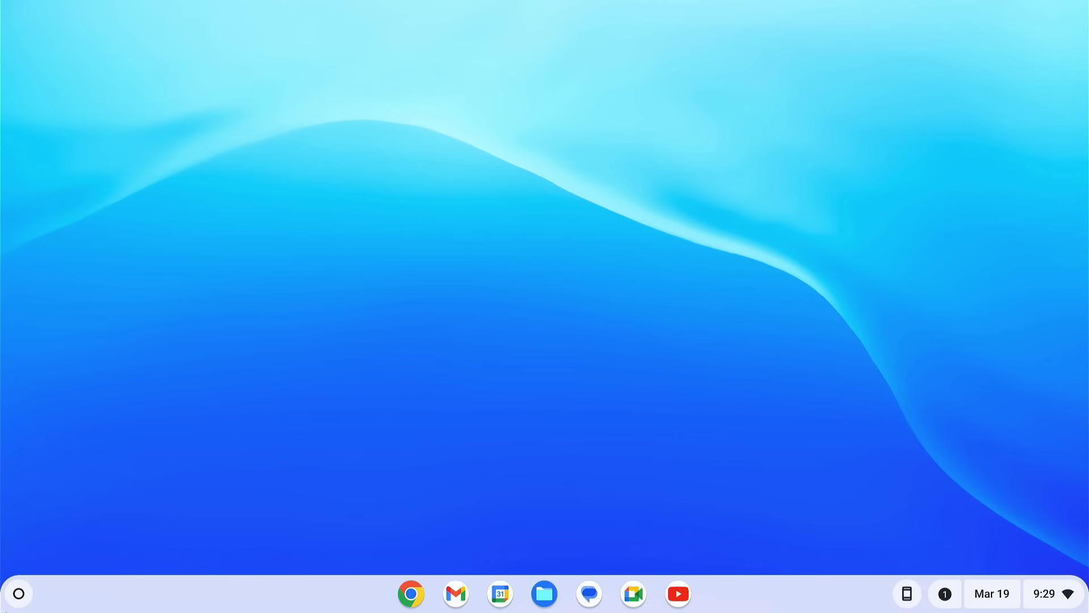
# Step: Search the Play Store for 'instagram'
pyautogui.click(17, 605)
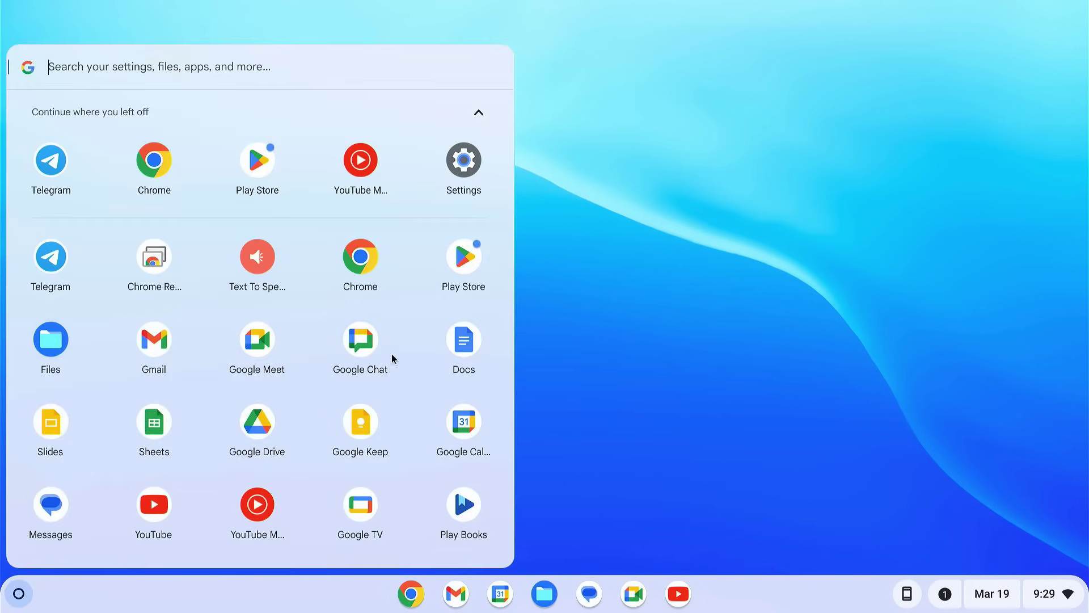
pyautogui.click(455, 267)
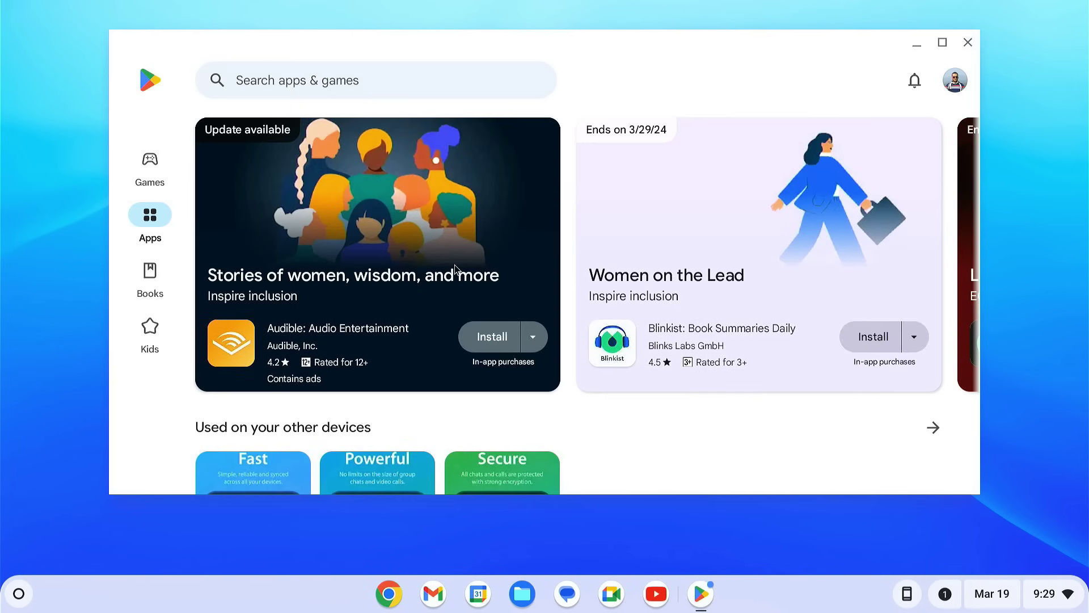
pyautogui.scroll(-10, 448, 269)
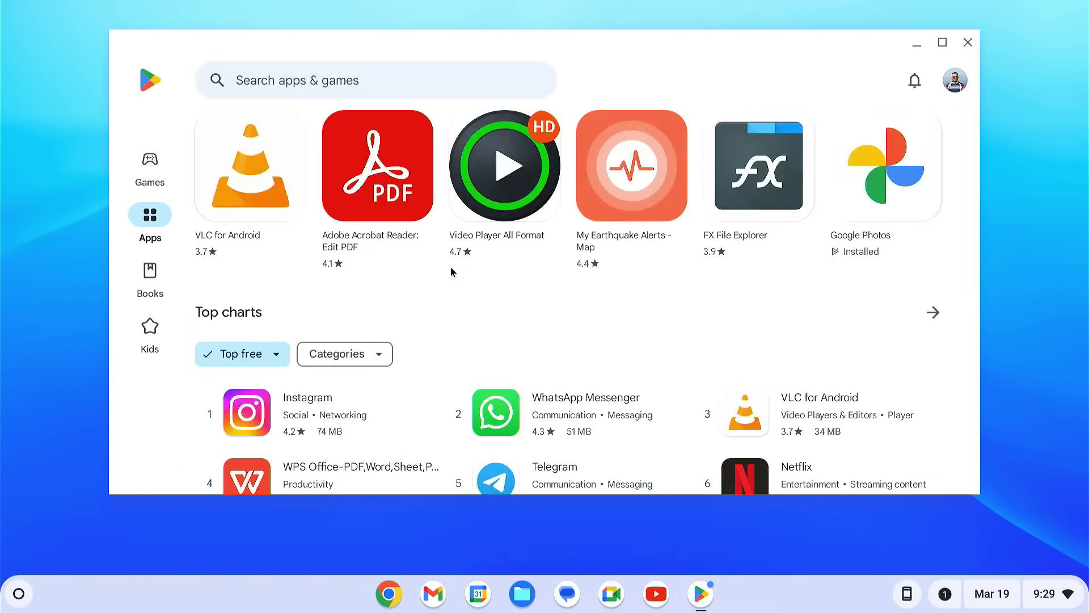
pyautogui.scroll(-5, 451, 269)
pyautogui.scroll(-5, 453, 271)
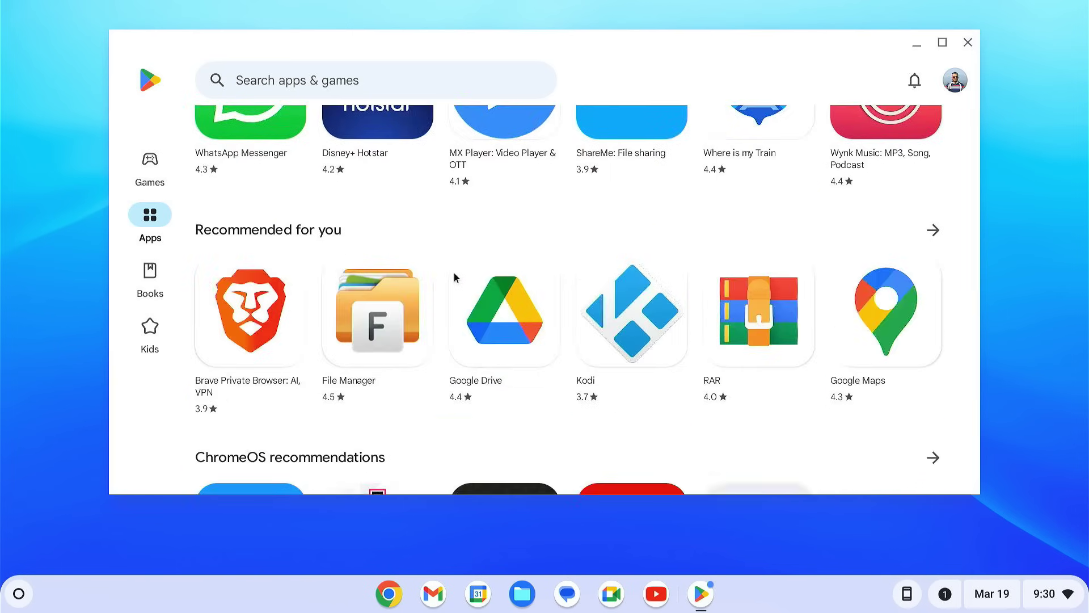
pyautogui.click(346, 69)
pyautogui.write('inst')
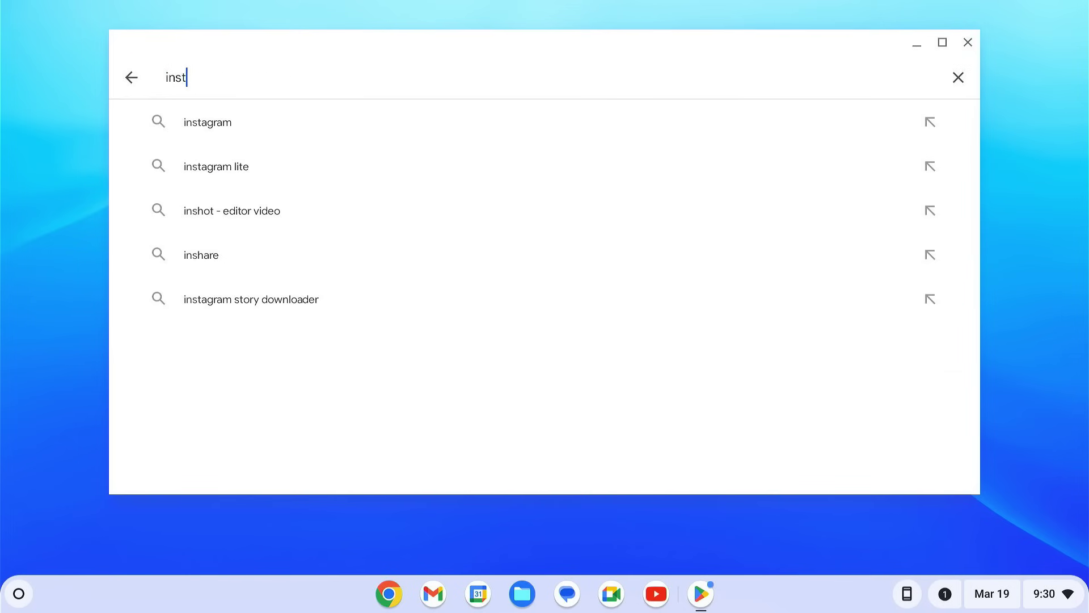
pyautogui.write('agram')
pyautogui.press('Return')
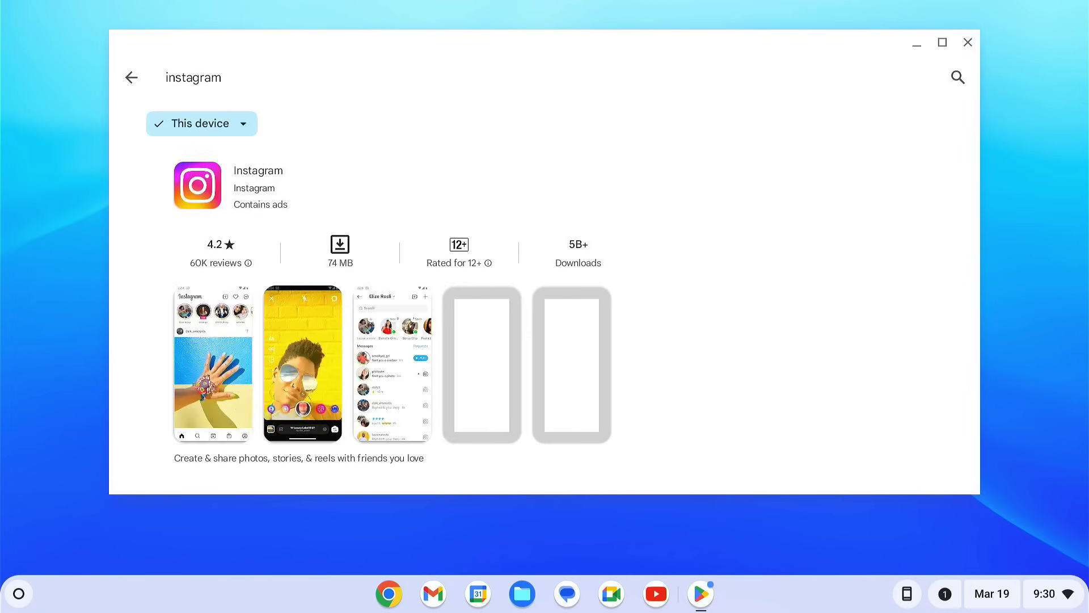
# Step: Install Instagram, launch it to its login screen, then close it
pyautogui.click(414, 178)
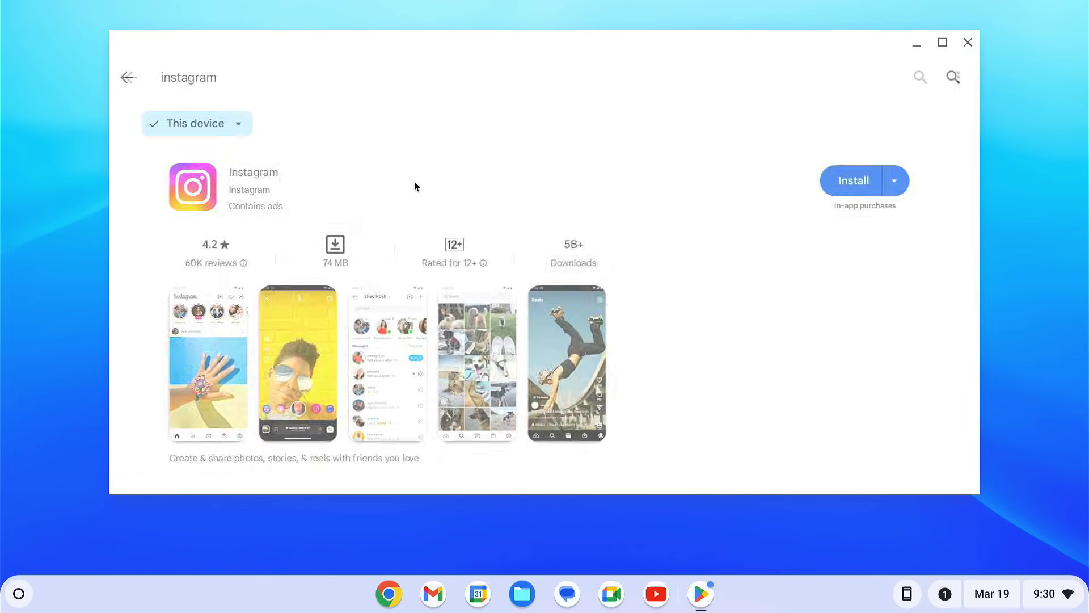
pyautogui.click(414, 245)
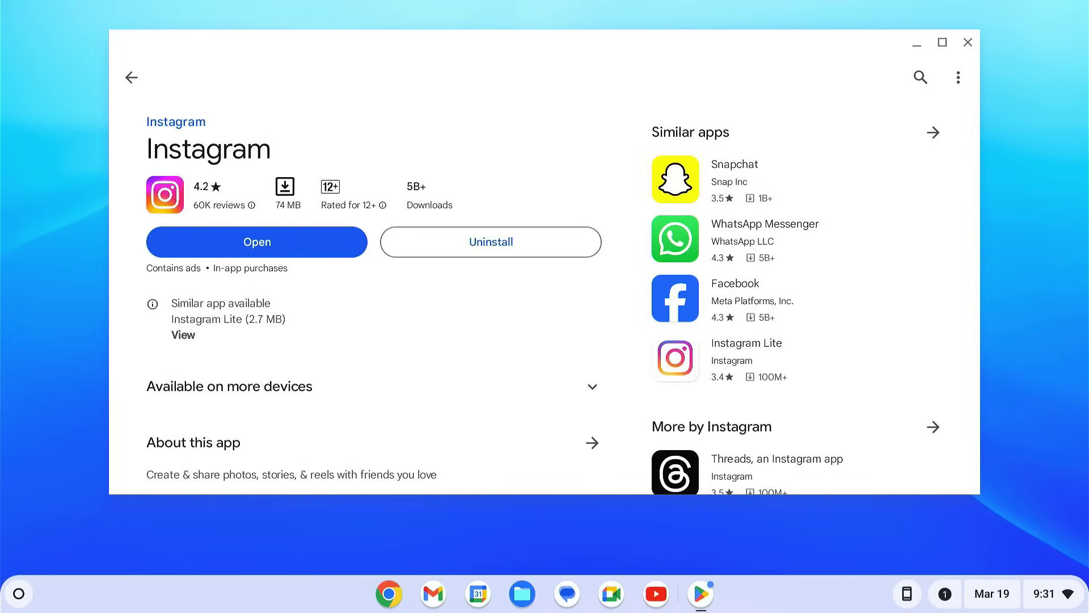
pyautogui.click(287, 251)
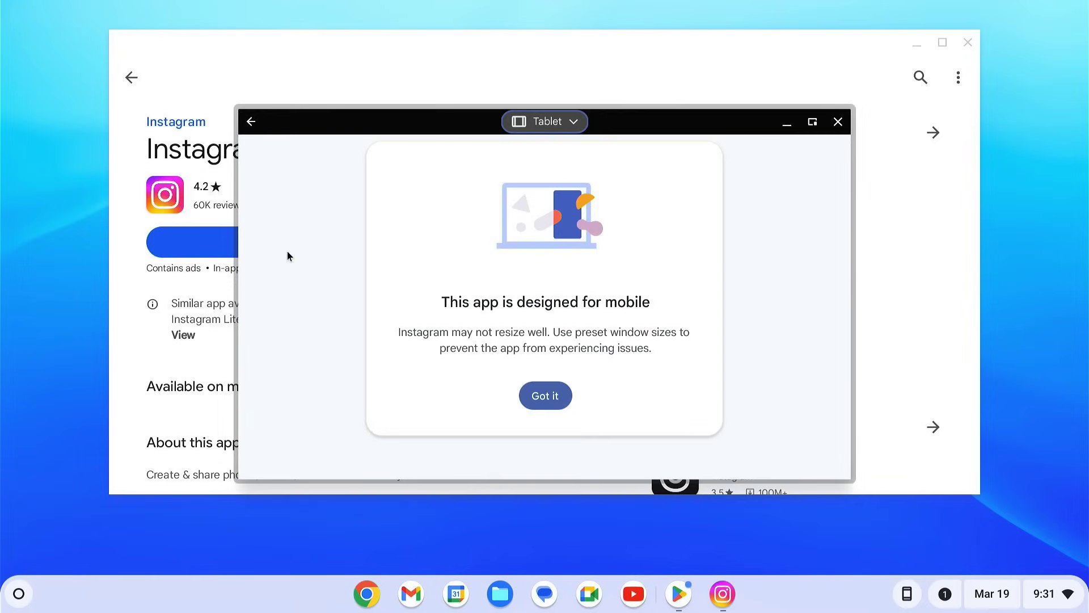
pyautogui.click(538, 400)
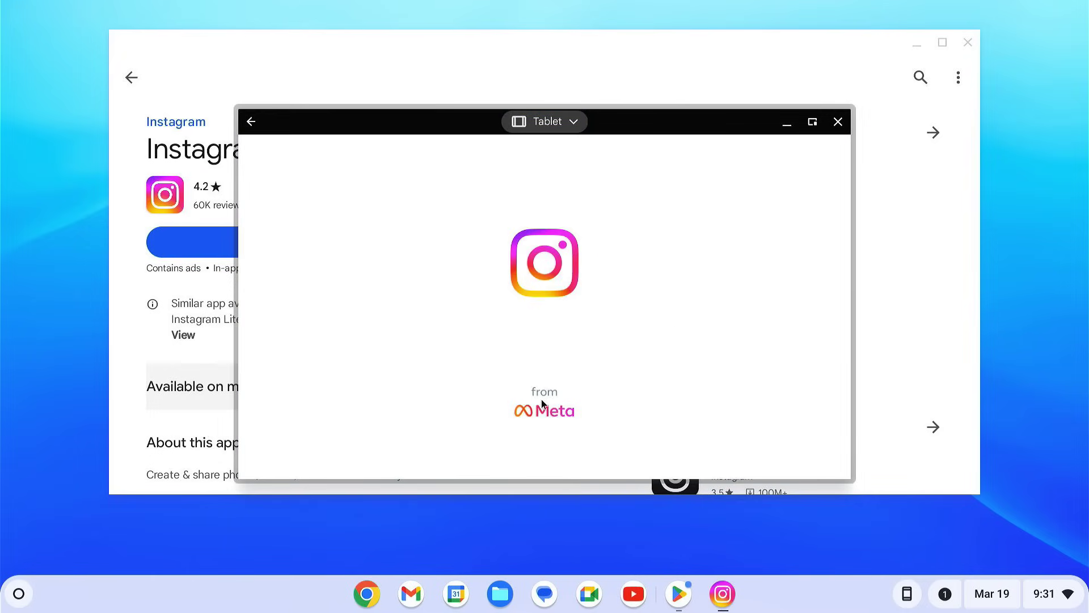
pyautogui.click(905, 52)
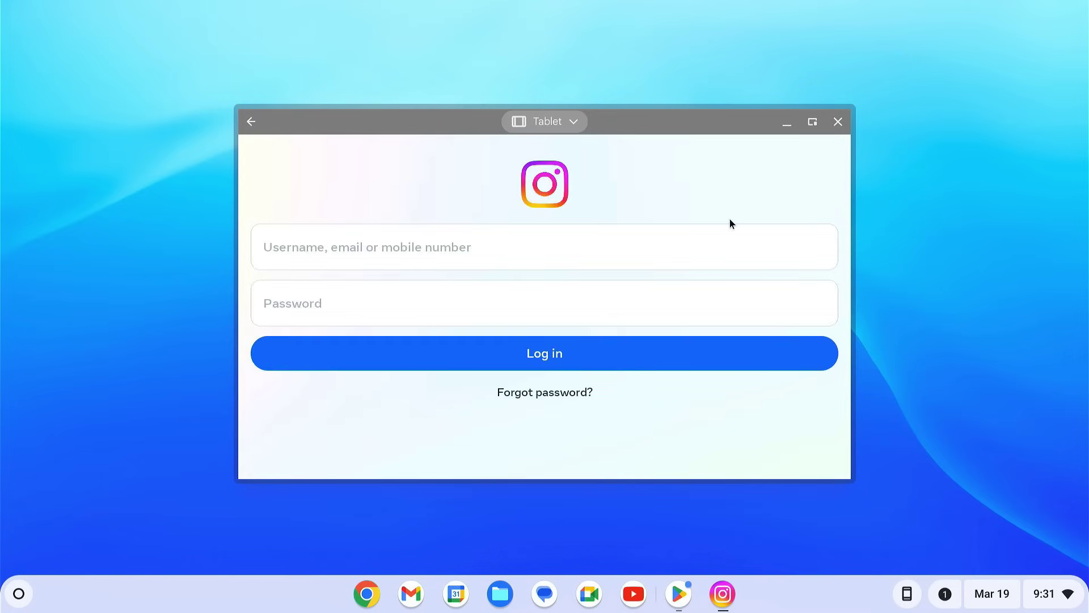
pyautogui.click(837, 124)
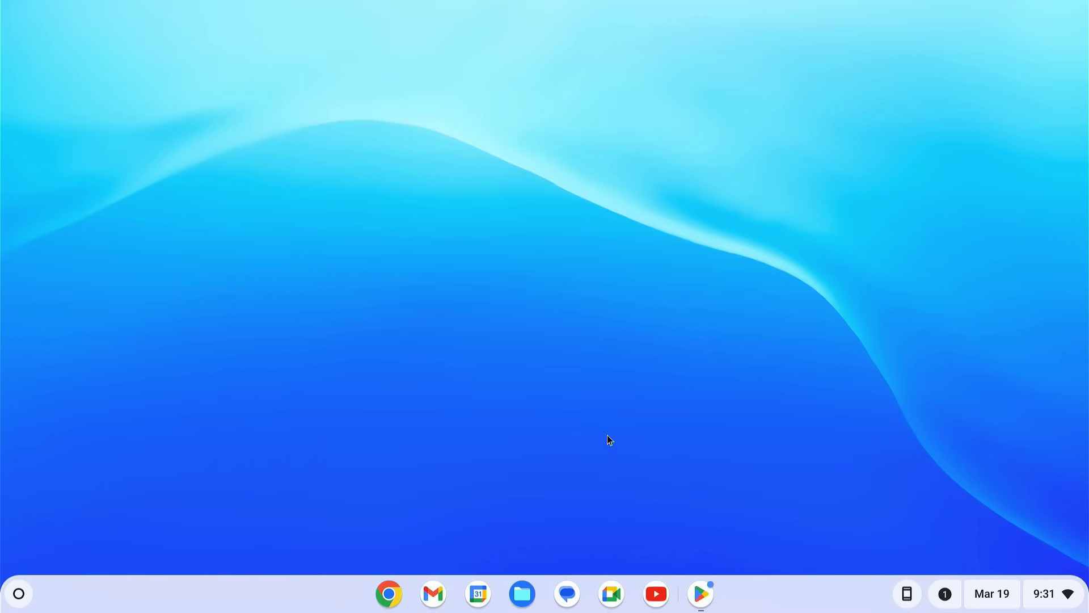
pyautogui.click(392, 596)
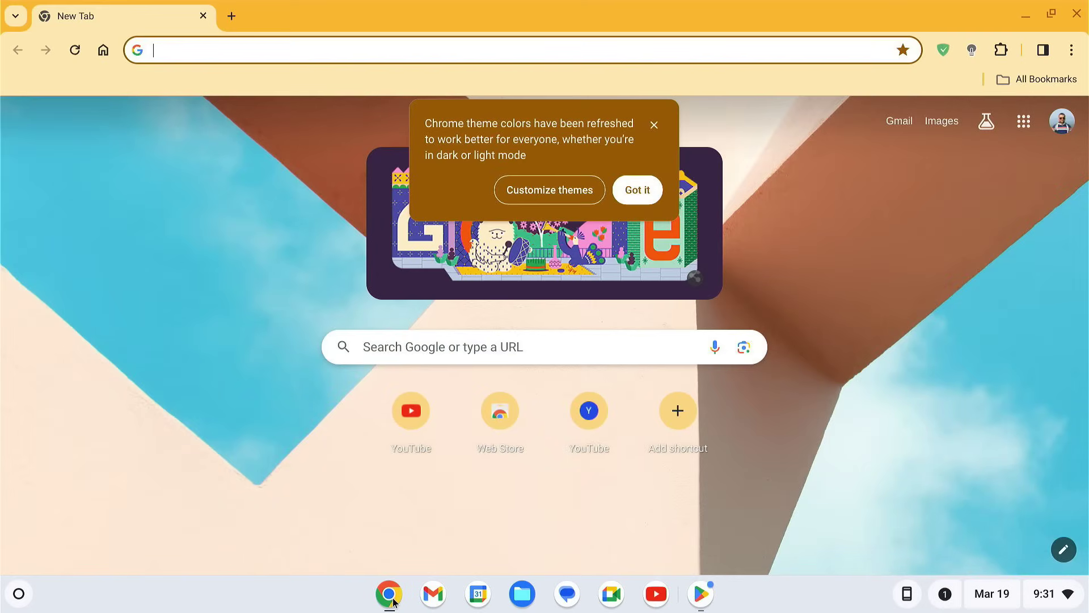
pyautogui.click(472, 347)
pyautogui.write('youtube')
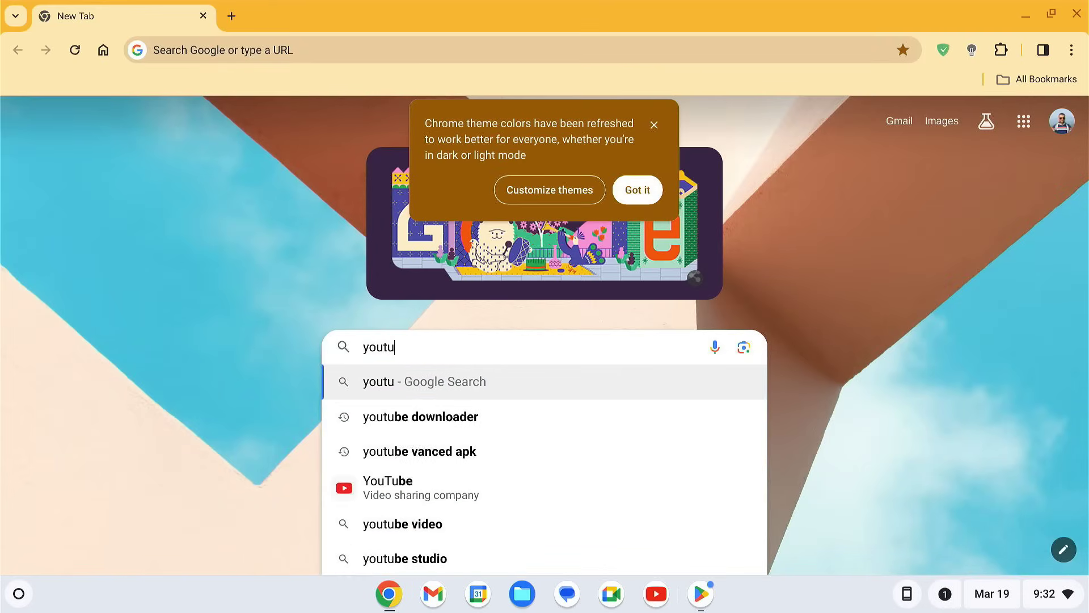
pyautogui.press('Return')
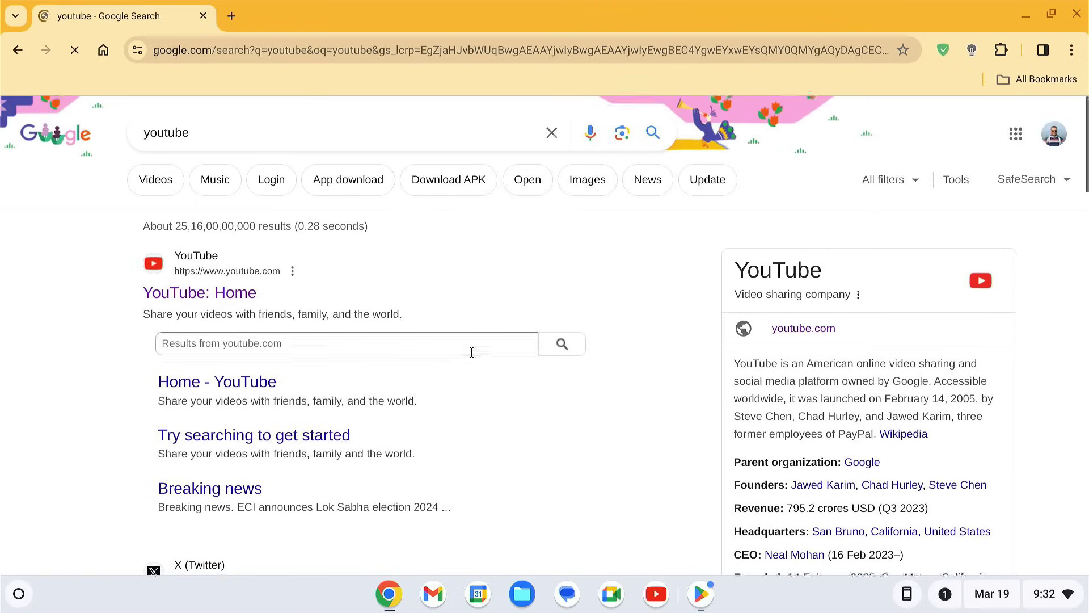
pyautogui.scroll(-7, 470, 353)
pyautogui.scroll(7, 470, 353)
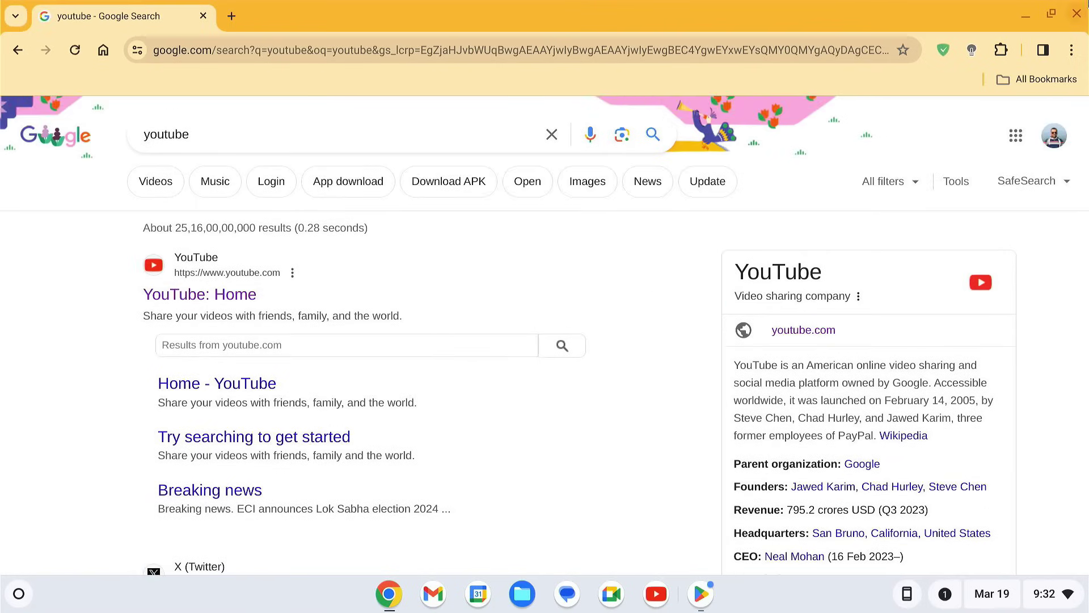
pyautogui.click(1075, 15)
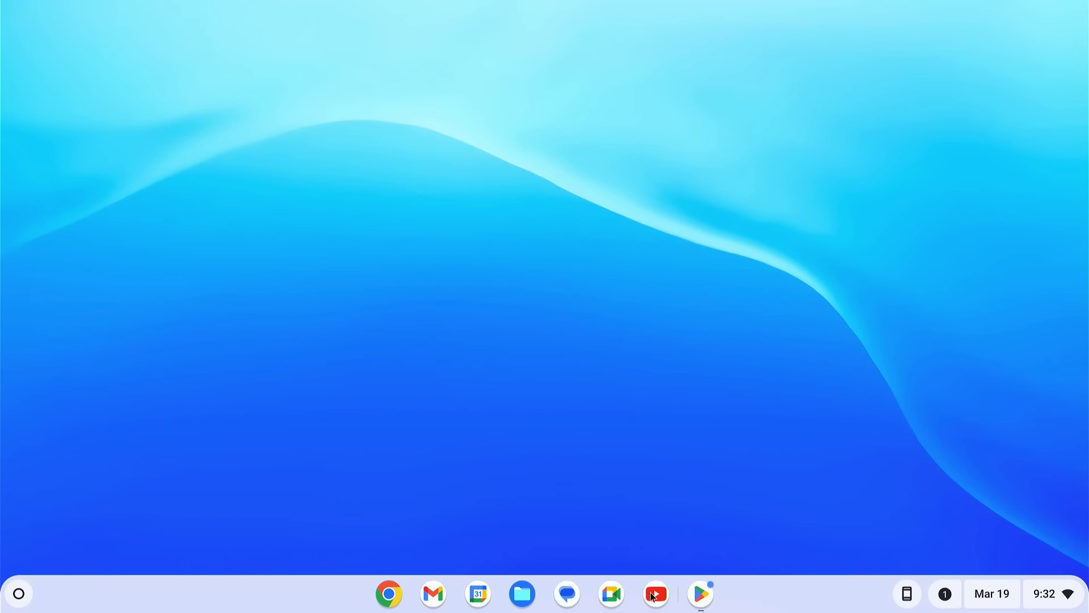
# Step: Play the Avatar Kyoshi fight scene video full screen in YouTube
pyautogui.click(655, 594)
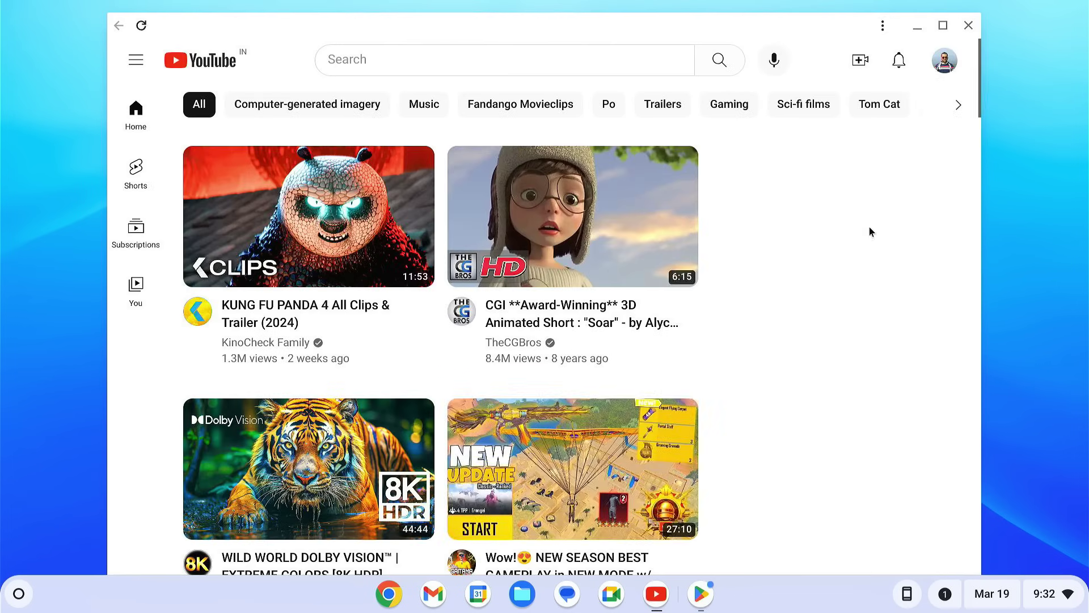
pyautogui.moveTo(976, 80); pyautogui.dragTo(986, 443)
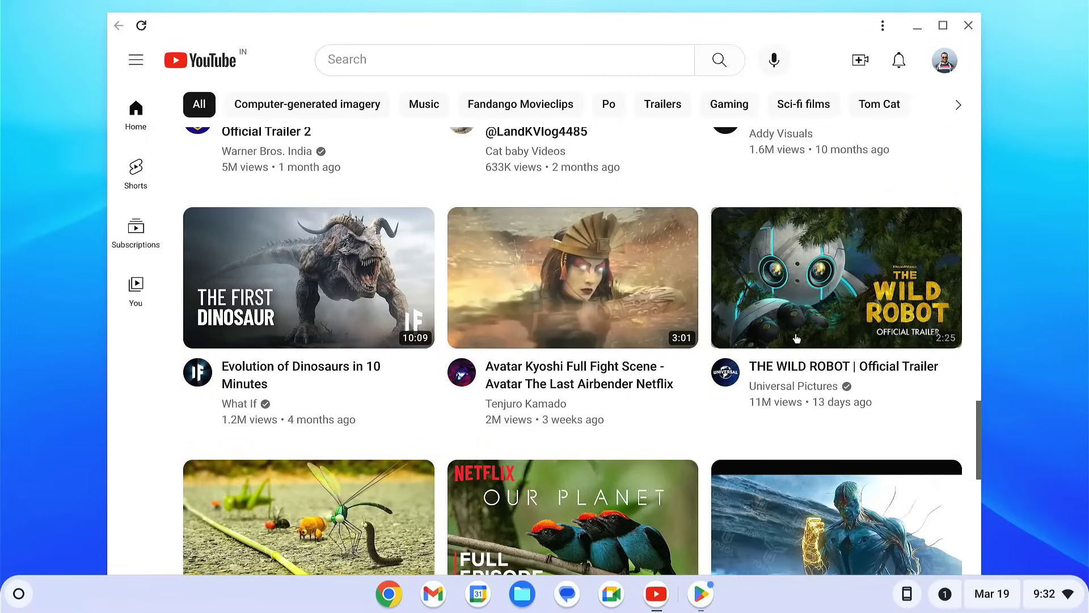
pyautogui.click(666, 275)
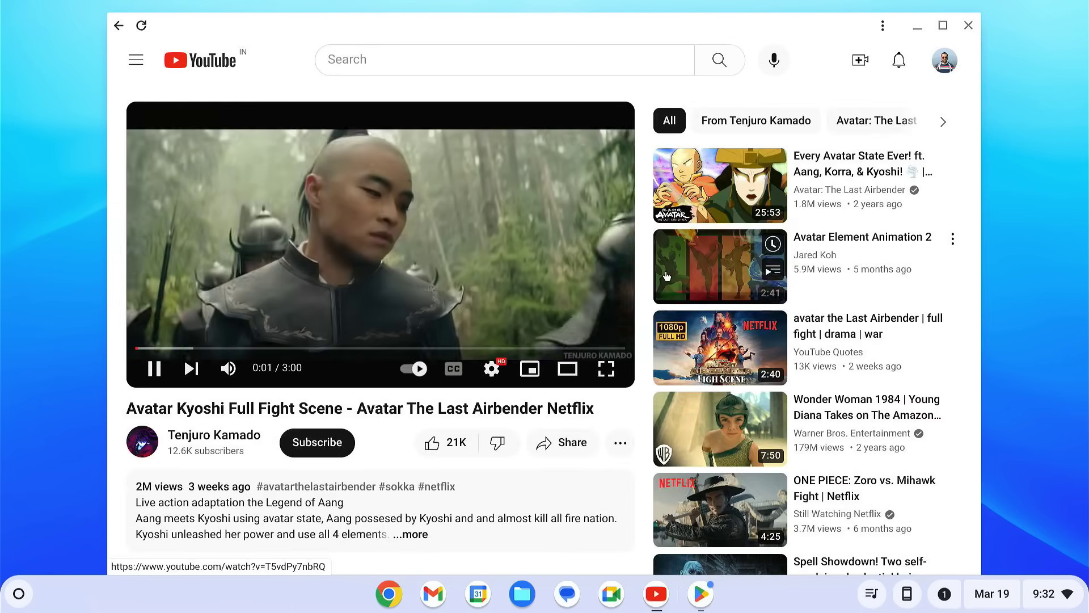
pyautogui.click(491, 375)
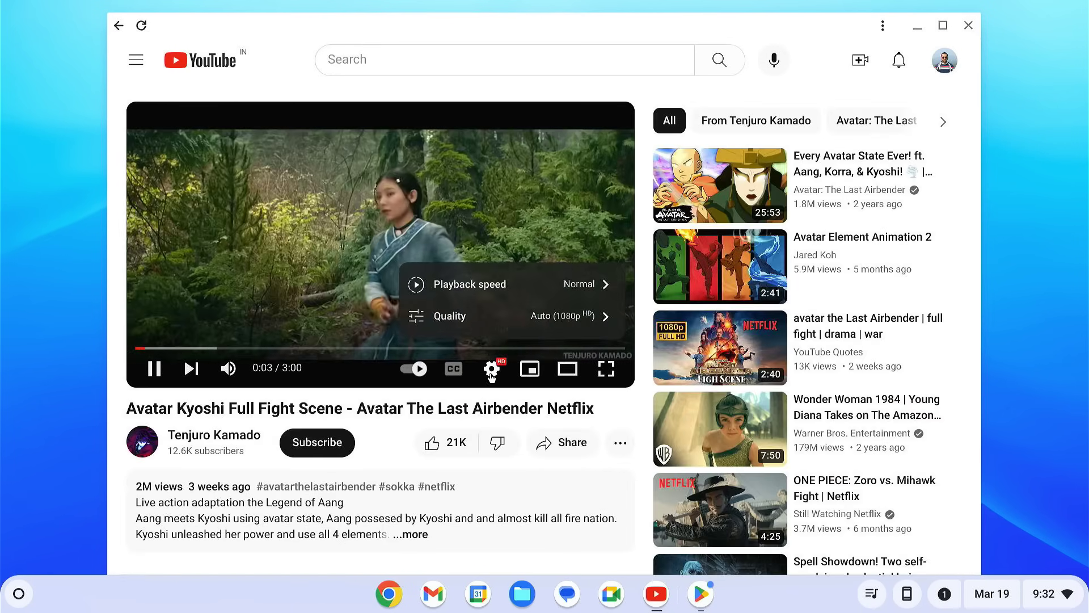
pyautogui.click(491, 374)
pyautogui.click(606, 369)
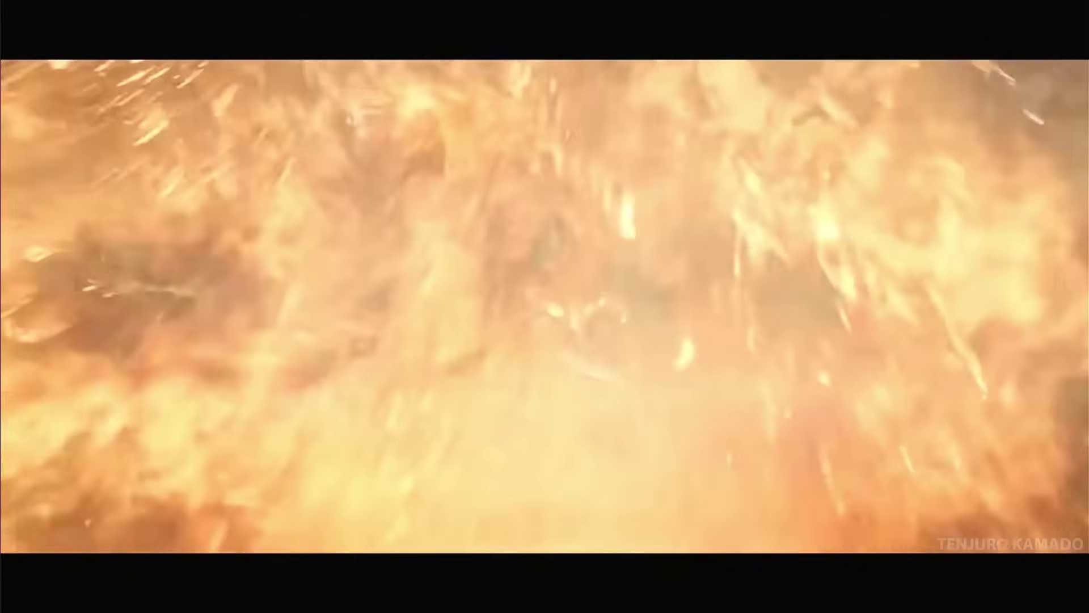
pyautogui.press('Escape')
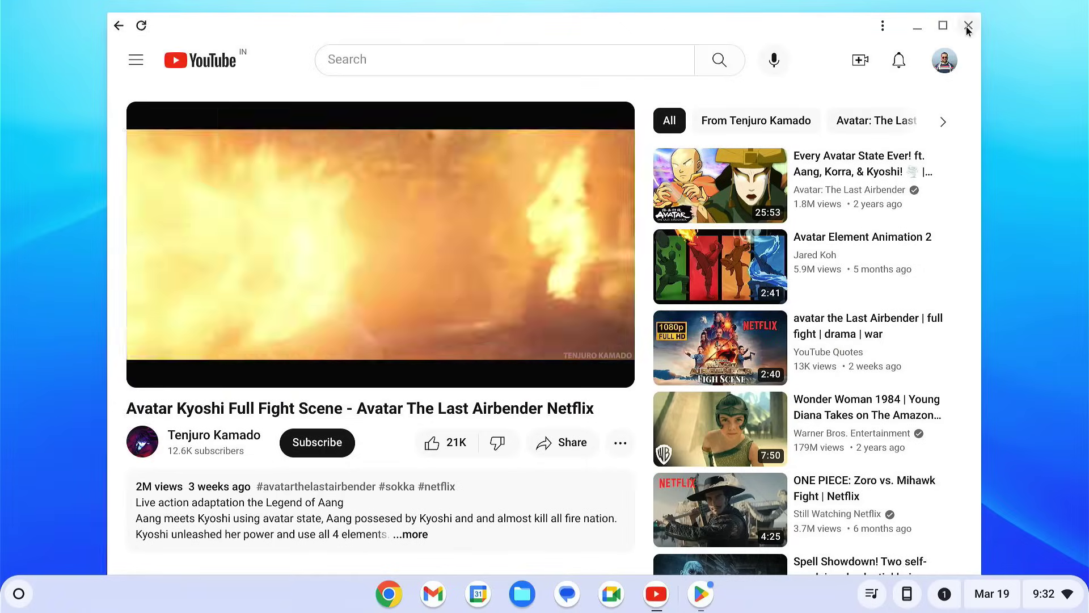
pyautogui.click(968, 28)
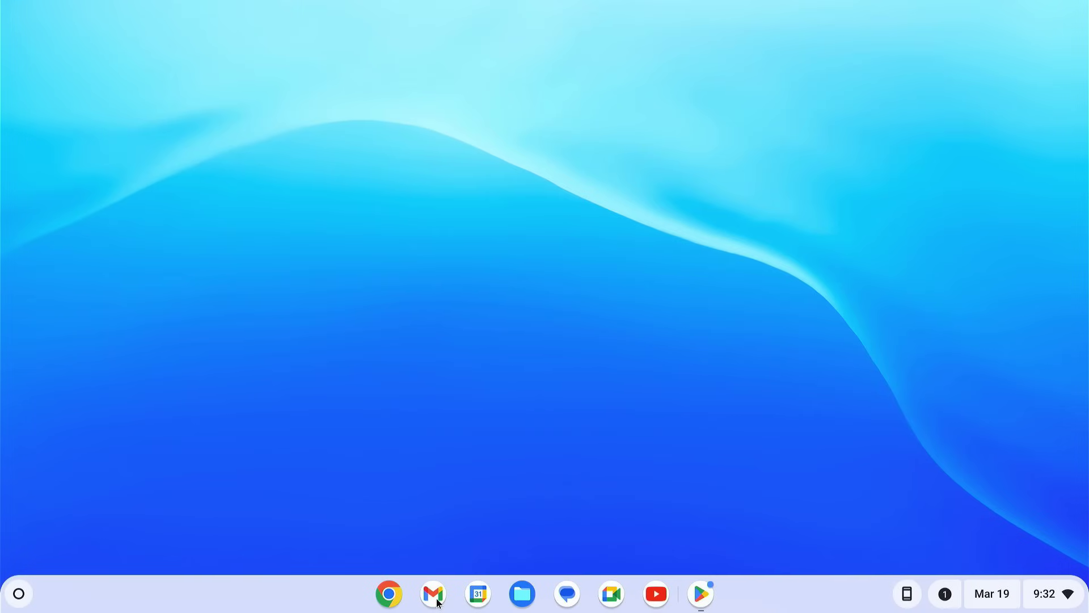
pyautogui.click(434, 596)
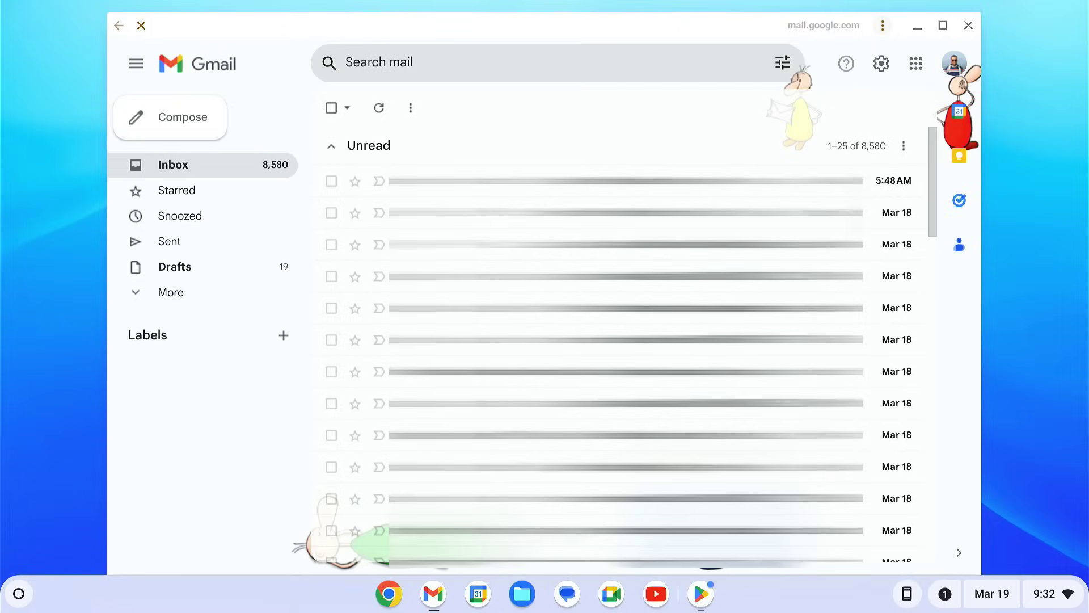
pyautogui.click(969, 27)
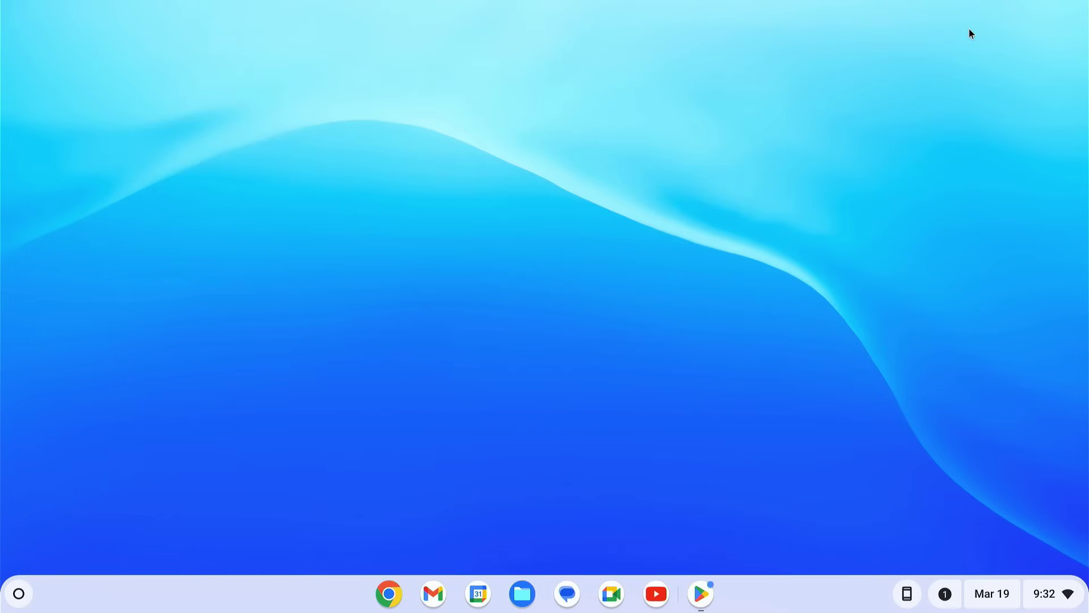
# Step: Browse My files and the empty Downloads folder, close Files, and bring up Quick Settings
pyautogui.click(520, 594)
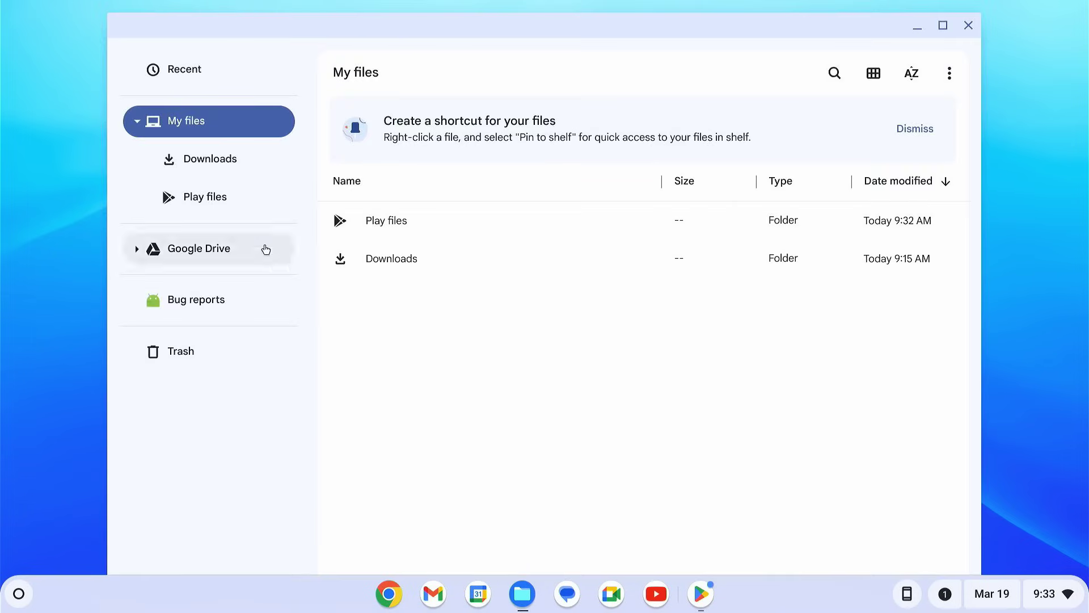
pyautogui.click(223, 162)
pyautogui.click(214, 134)
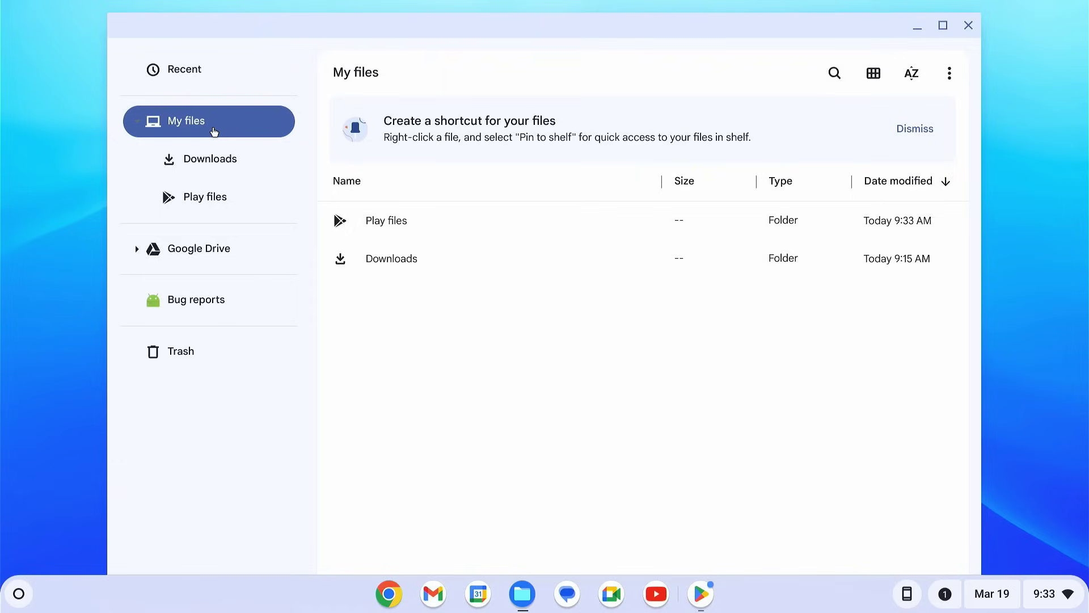
pyautogui.doubleClick(412, 256)
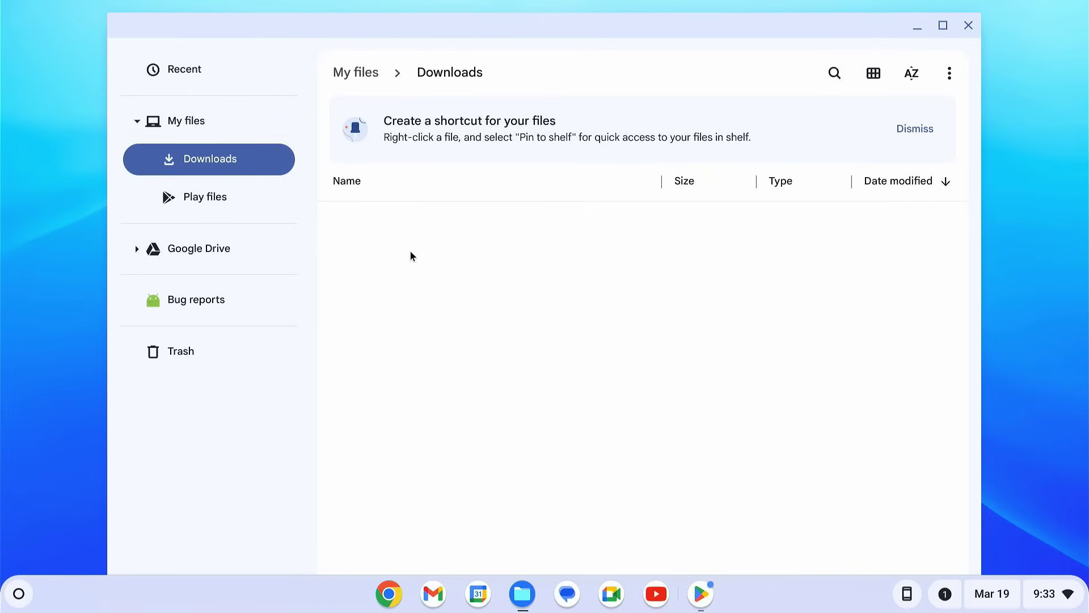
pyautogui.click(967, 26)
pyautogui.click(1041, 599)
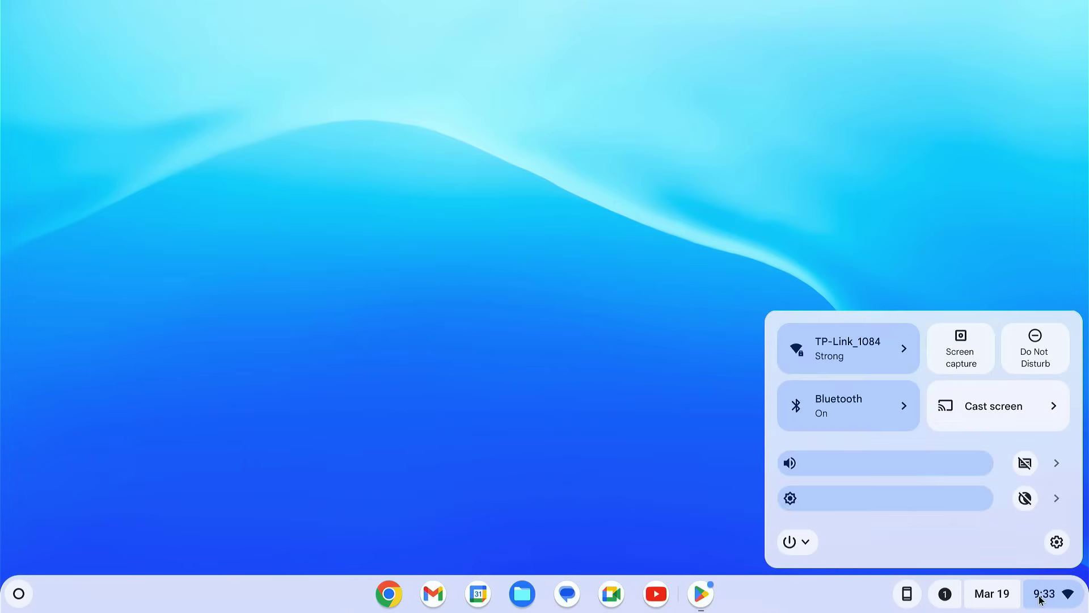
# Step: Visit the Bluetooth, Accounts, Device and About ChromeOS (version 121.0.6167.212) settings pages
pyautogui.click(1056, 542)
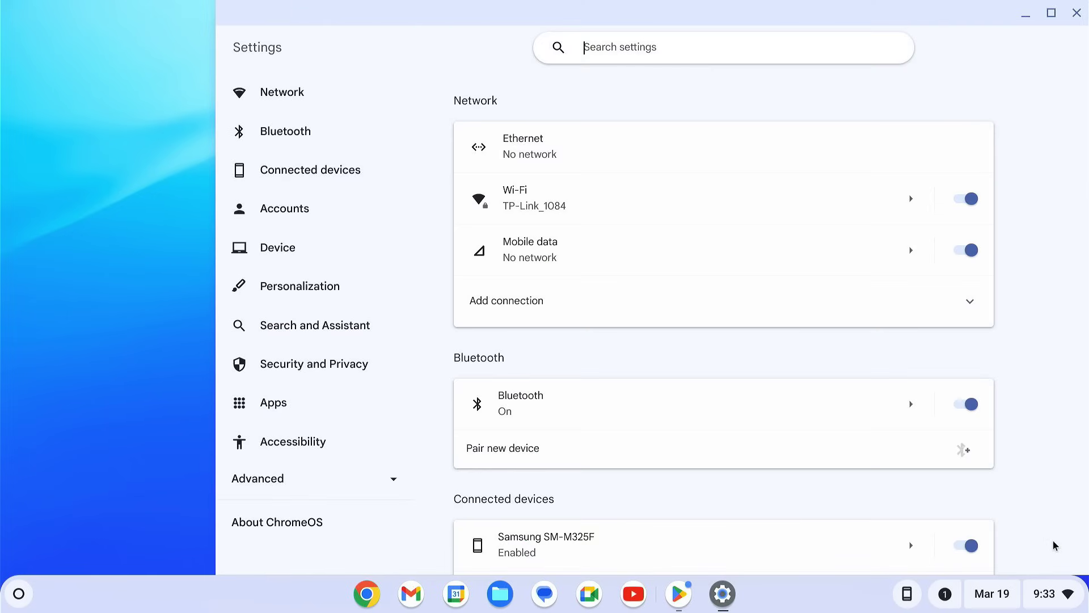
pyautogui.click(316, 139)
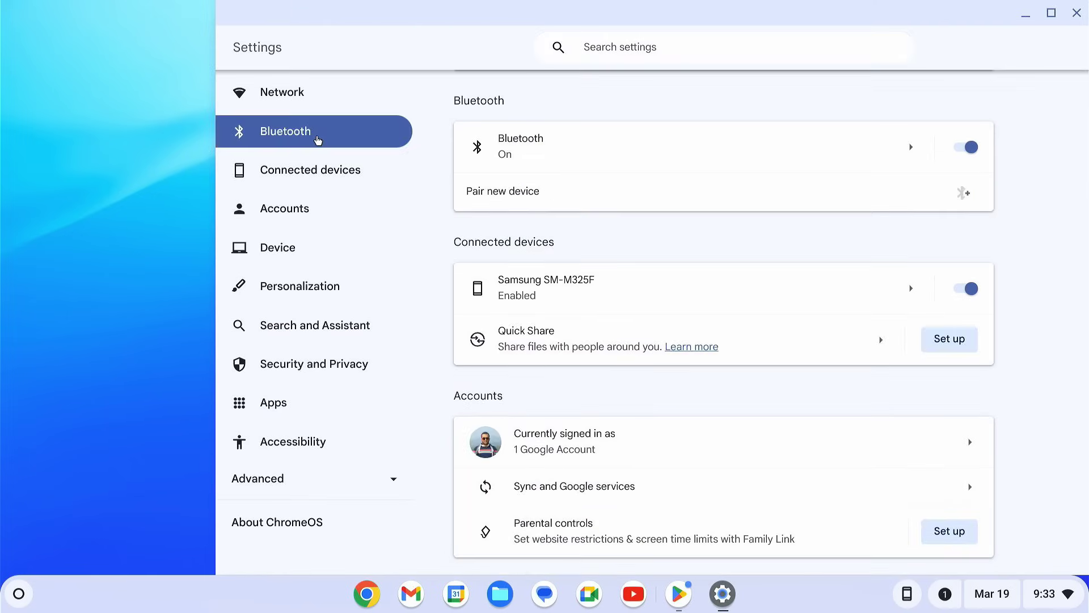
pyautogui.click(318, 226)
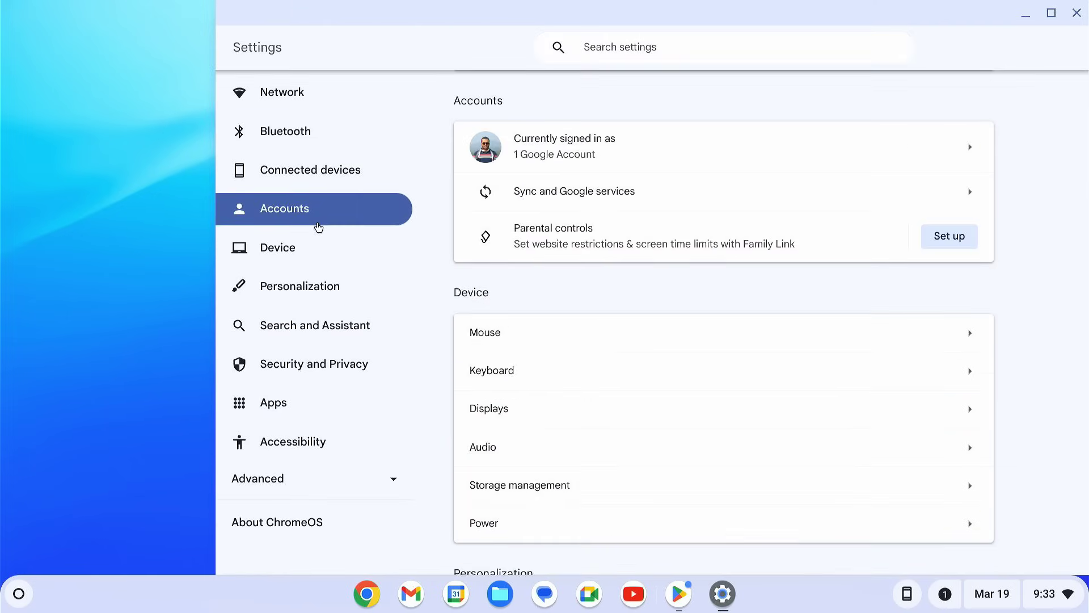
pyautogui.click(307, 262)
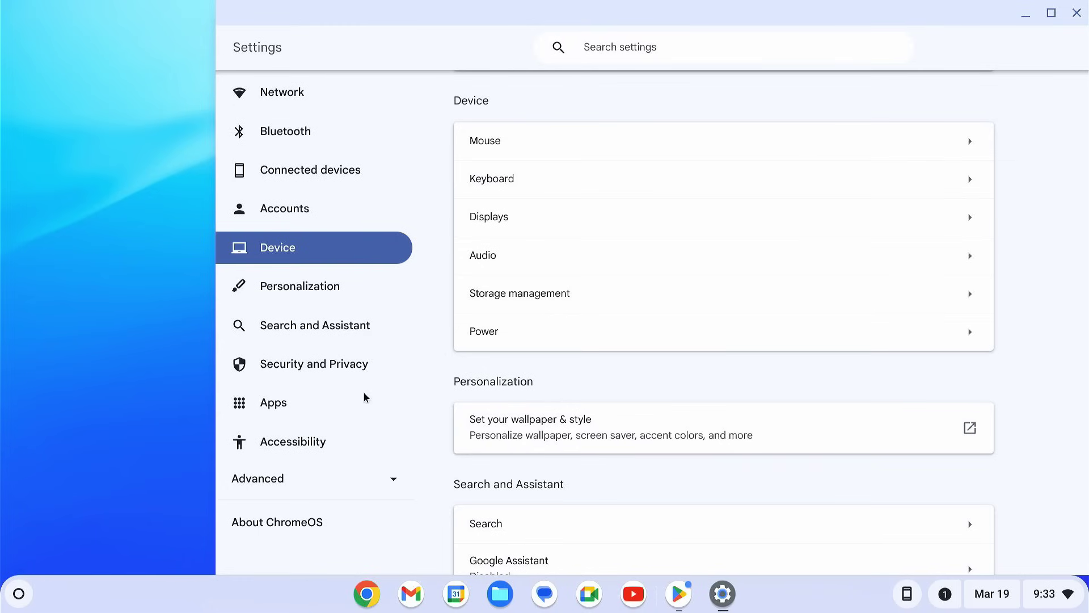
pyautogui.click(340, 535)
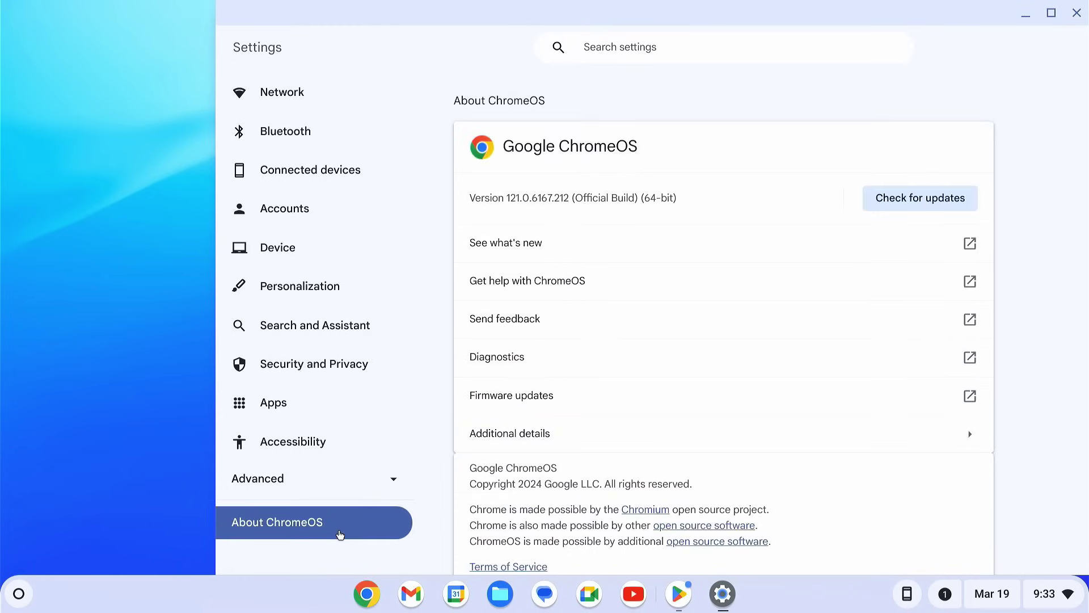
pyautogui.scroll(-2, 658, 406)
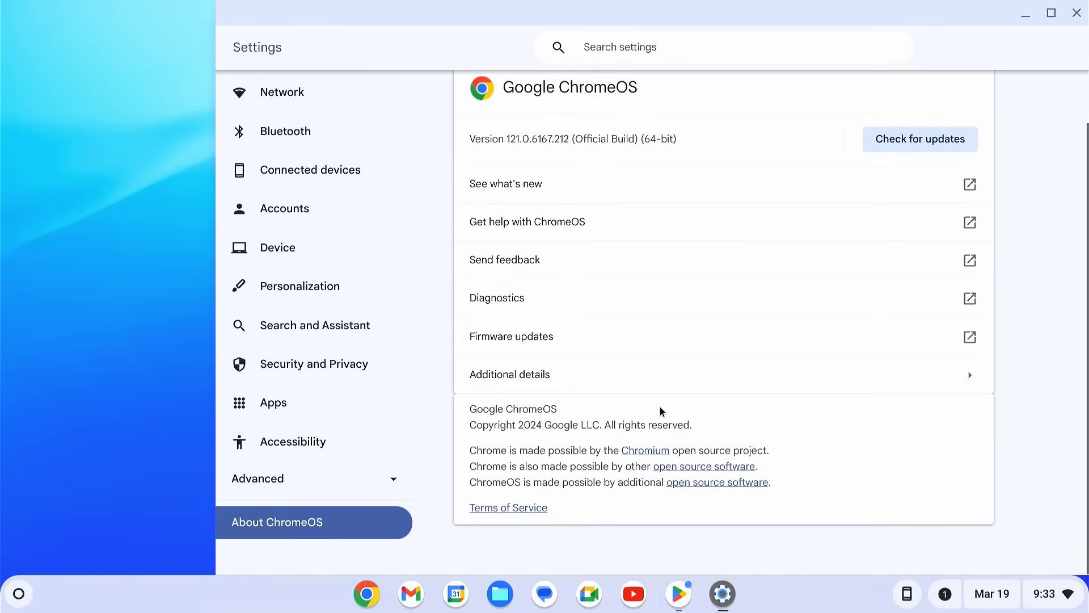
pyautogui.scroll(2, 660, 406)
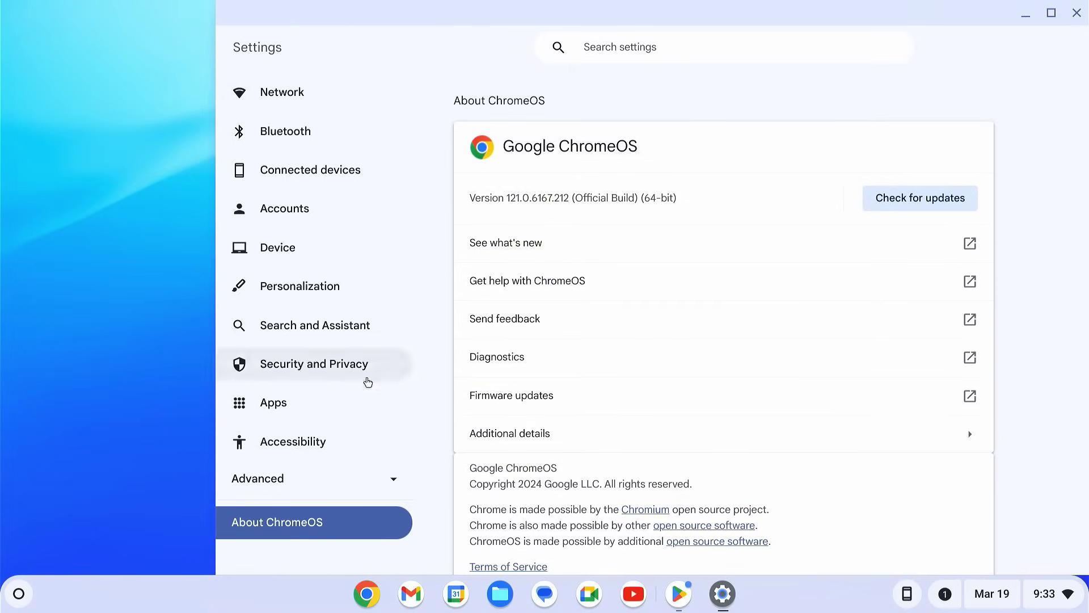
# Step: Review the installed apps under Apps > Manage your apps, then close Settings
pyautogui.click(345, 394)
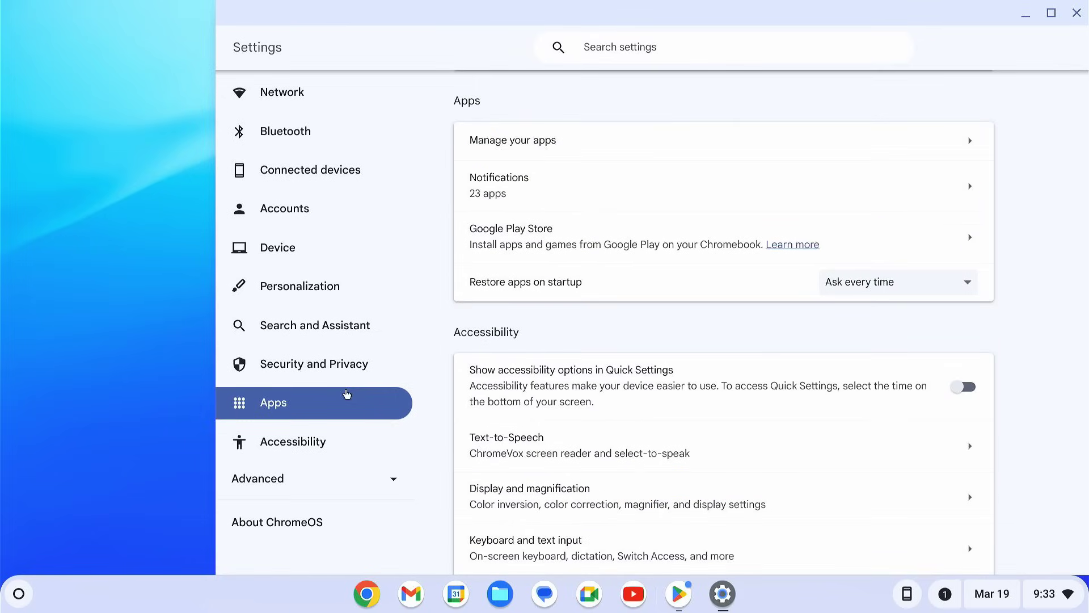
pyautogui.click(559, 152)
pyautogui.scroll(-10, 849, 345)
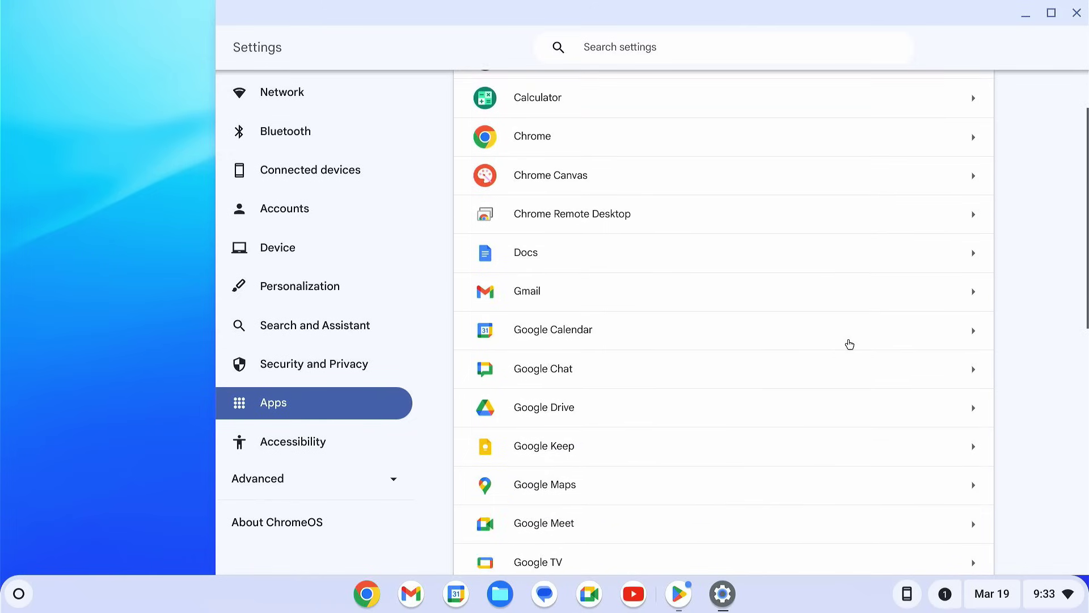
pyautogui.scroll(-2, 852, 350)
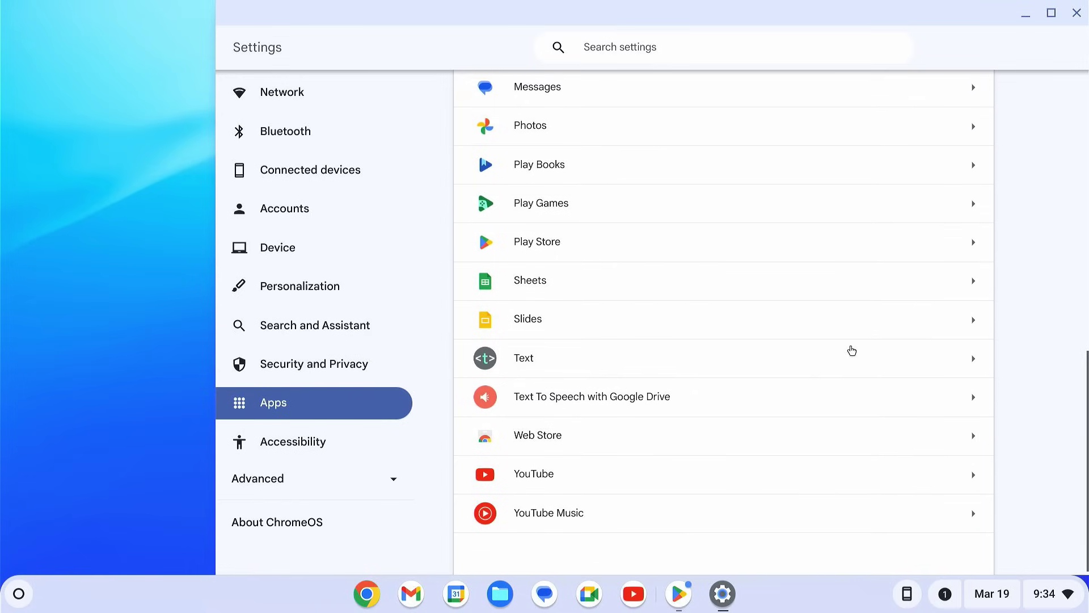
pyautogui.scroll(12, 865, 341)
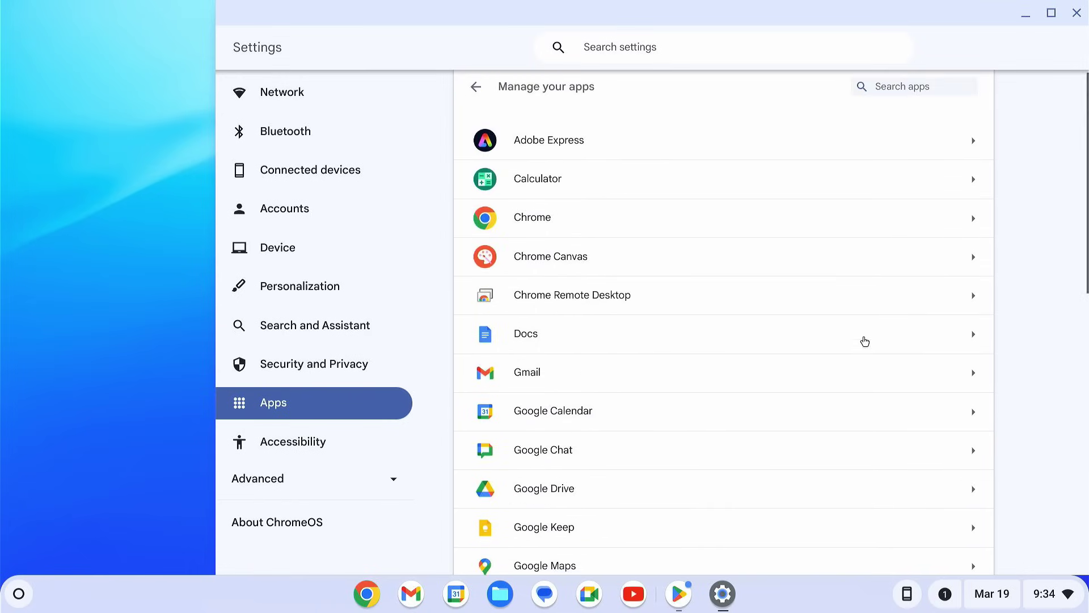
pyautogui.click(1076, 13)
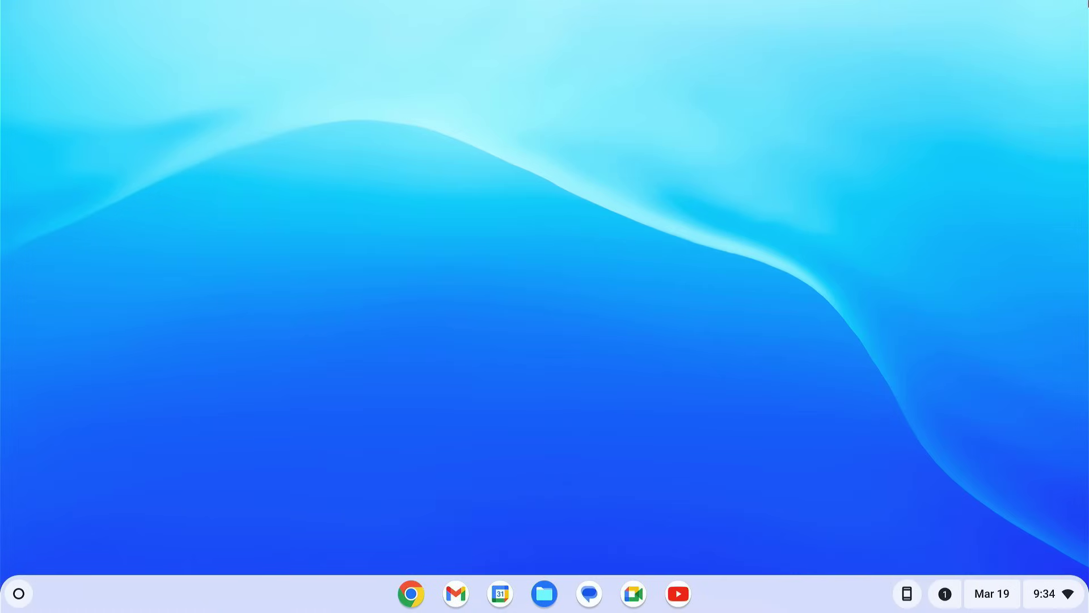
# Step: Lock the screen and unlock it with the account password
pyautogui.click(1061, 594)
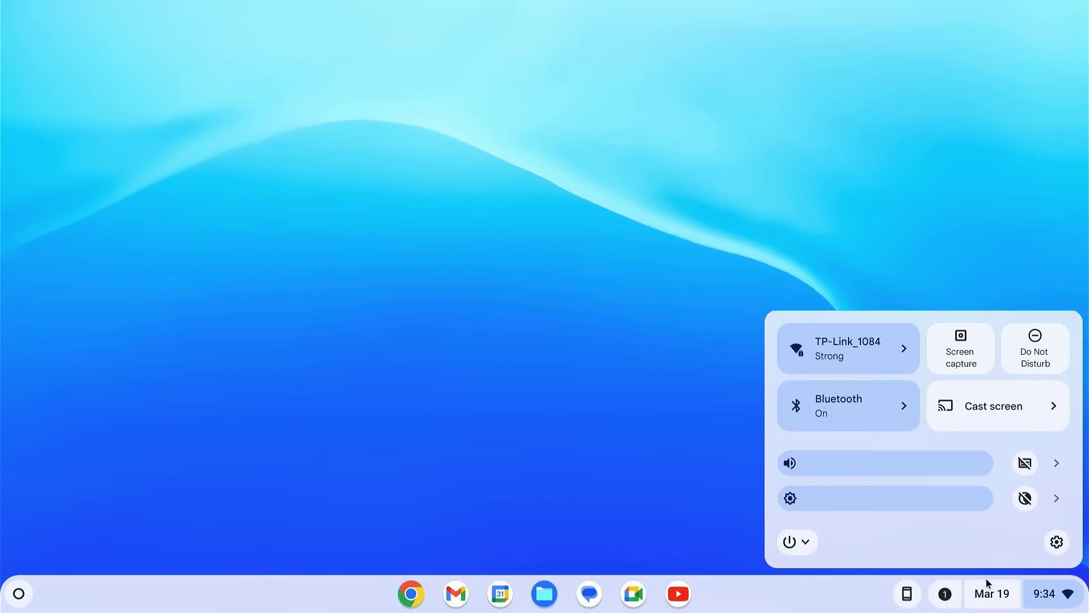
pyautogui.click(803, 548)
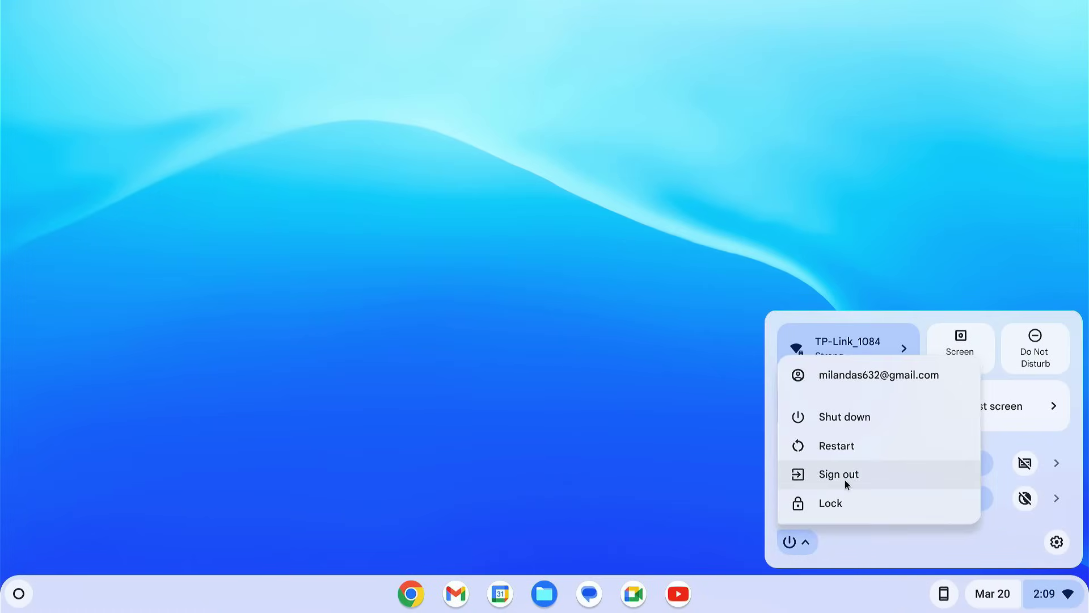
pyautogui.click(845, 482)
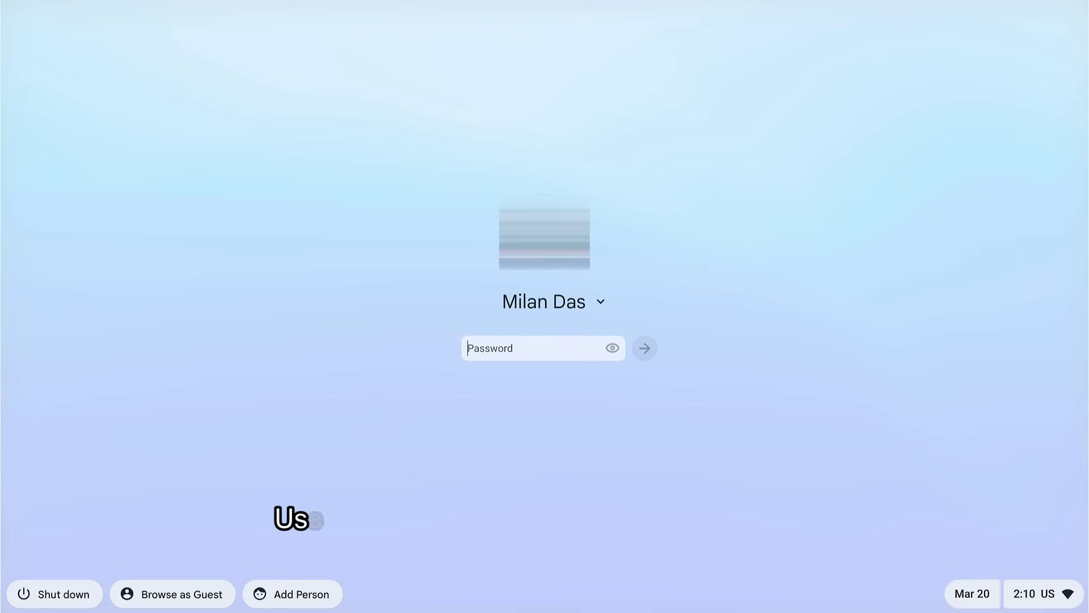
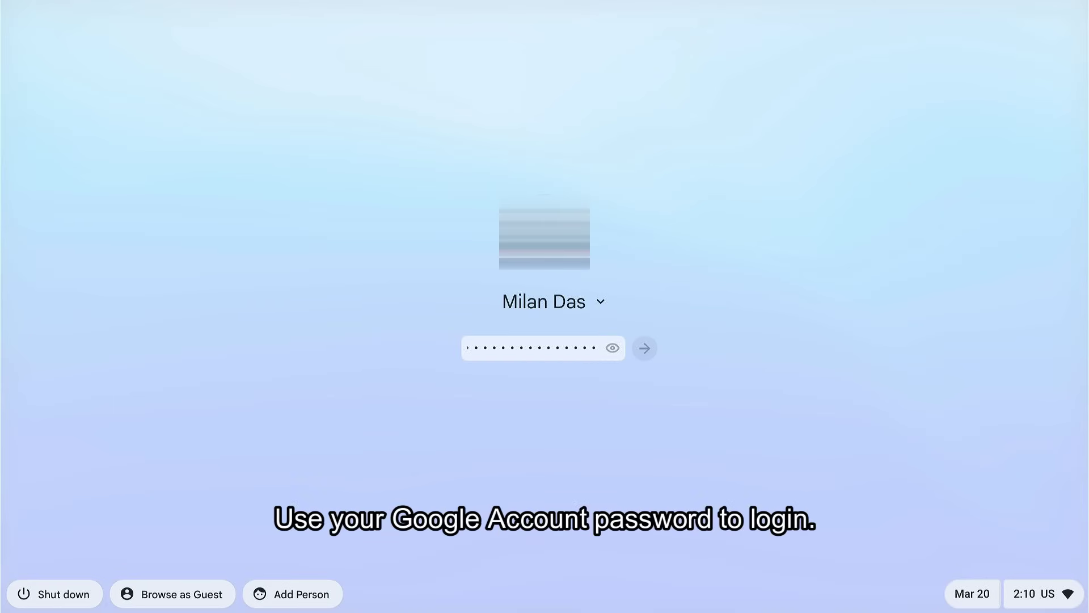
pyautogui.press('Return')
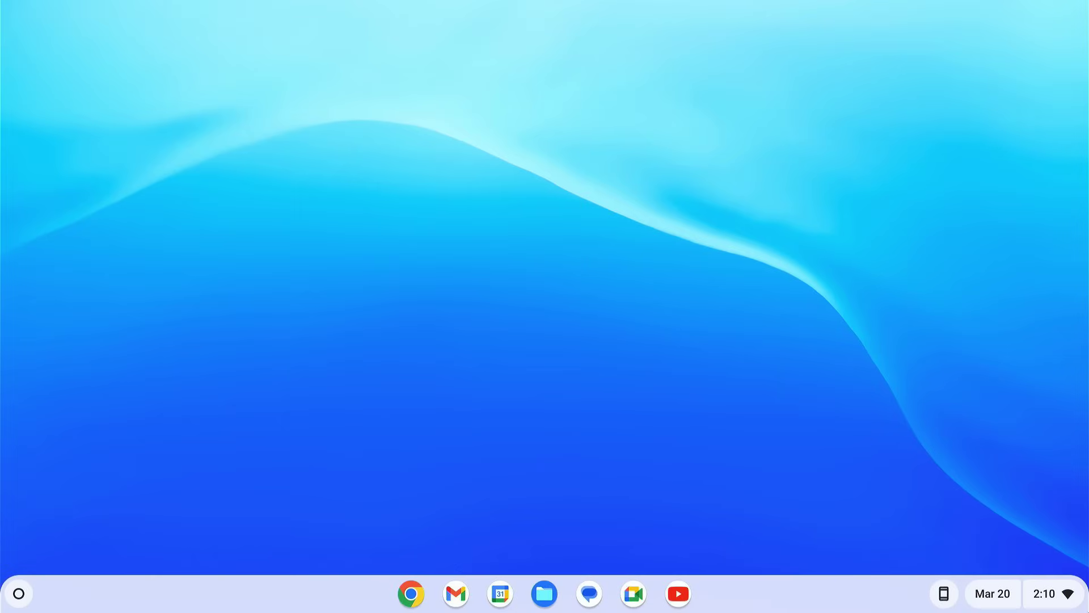
# Step: Restart the Chromebook from the power menu
pyautogui.click(1068, 609)
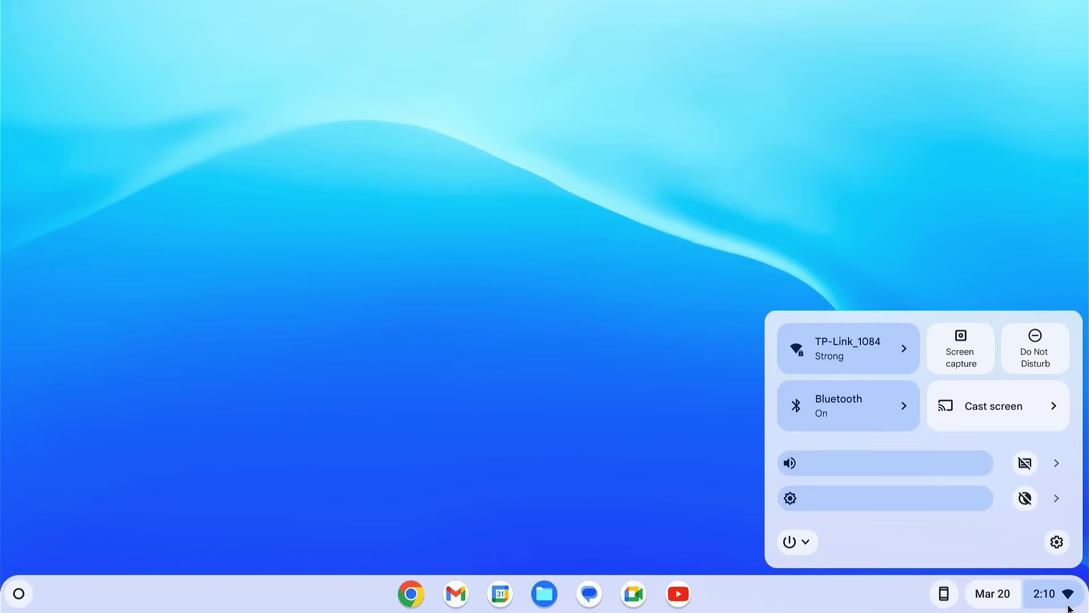
pyautogui.click(808, 539)
pyautogui.click(835, 446)
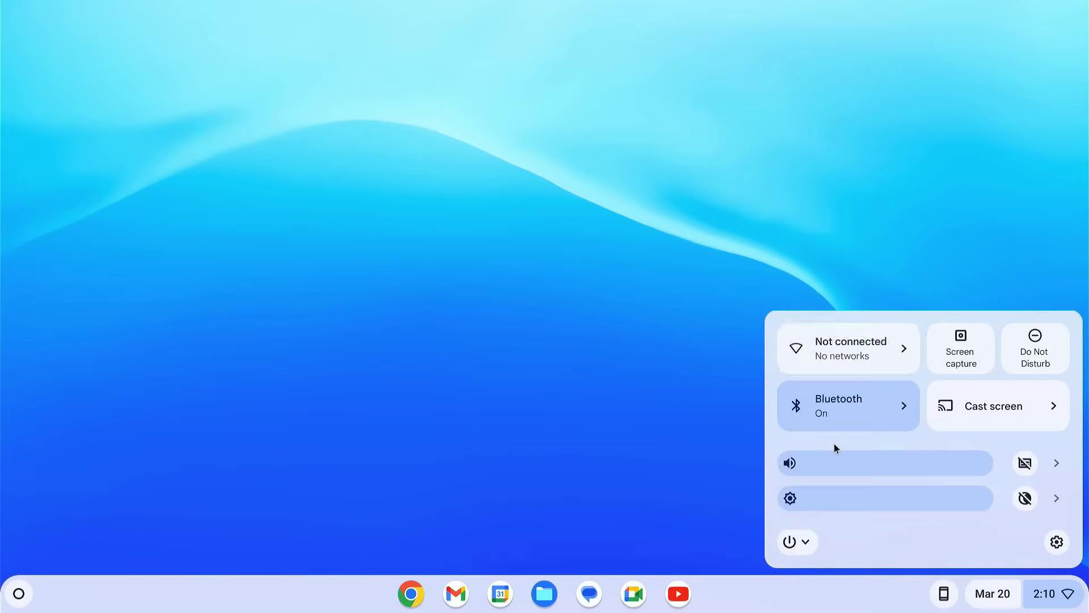